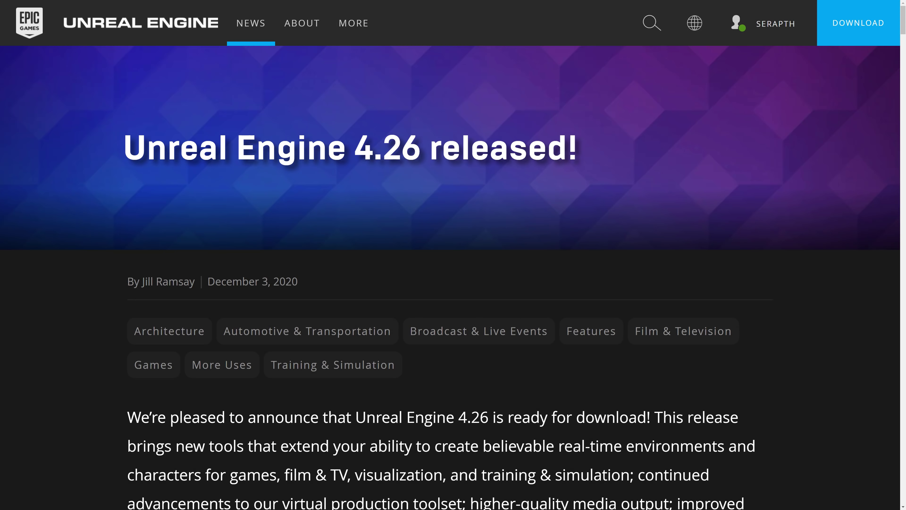
Step: Scroll through the UE 4.26 release blog post and its Feature Highlights video embed
{"action": "scroll", "coordinate": [601, 174], "scroll_direction": "down", "scroll_amount": 10}
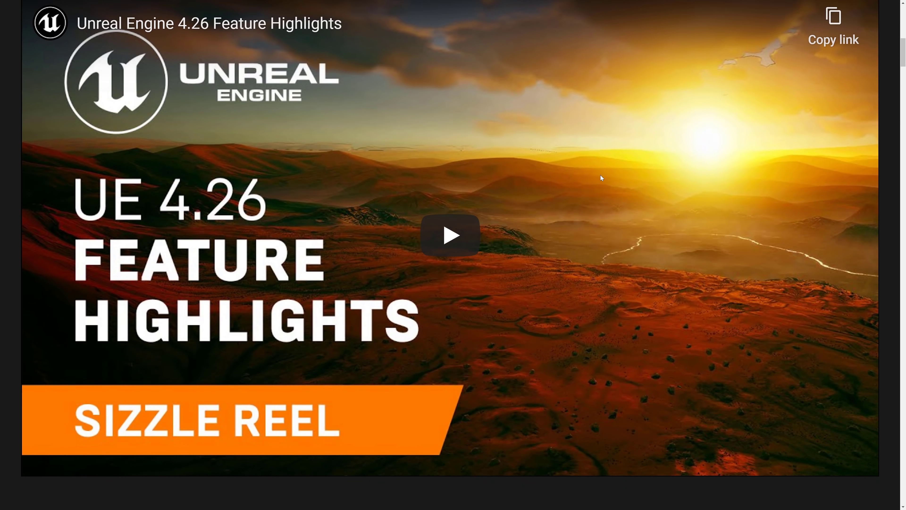
{"action": "scroll", "coordinate": [600, 175], "scroll_direction": "up", "scroll_amount": 6}
{"action": "scroll", "coordinate": [601, 175], "scroll_direction": "up", "scroll_amount": 6}
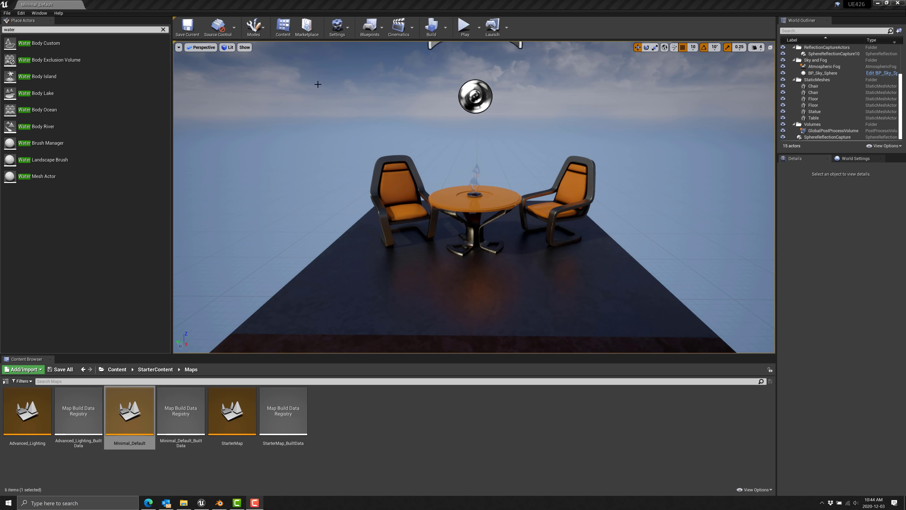
Step: Create a 505 x 505 landscape in Landscape mode and drag its Location to lower it to Z 12
{"action": "left_click", "coordinate": [248, 31]}
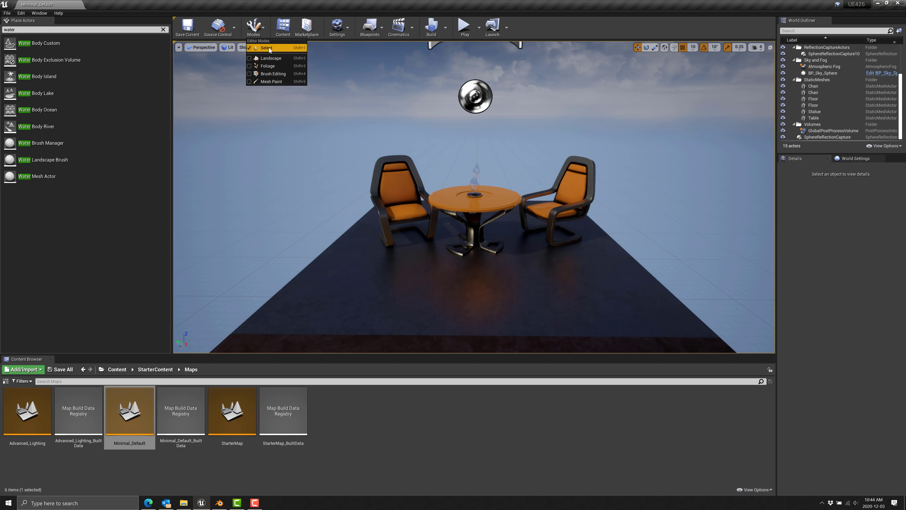
{"action": "left_click", "coordinate": [269, 58]}
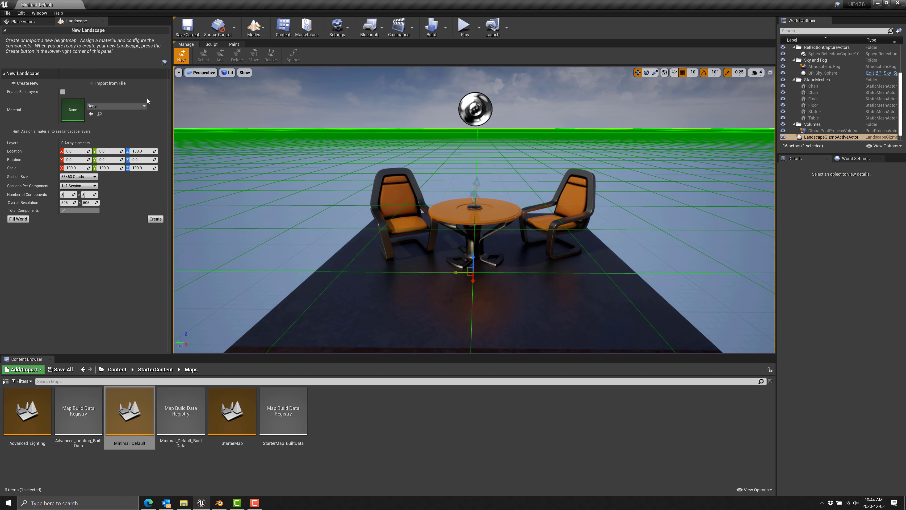
{"action": "left_click", "coordinate": [155, 219]}
{"action": "scroll", "coordinate": [509, 241], "scroll_direction": "down", "scroll_amount": 5}
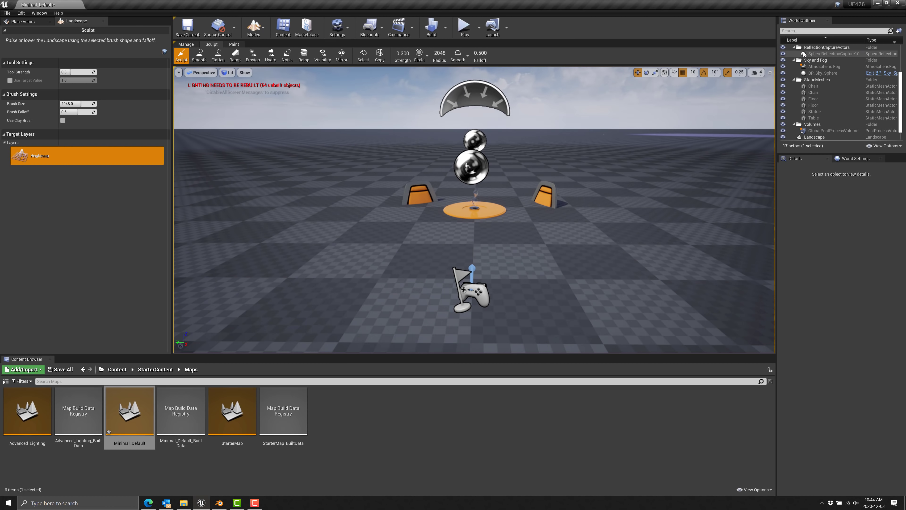
{"action": "scroll", "coordinate": [826, 133], "scroll_direction": "down", "scroll_amount": 1}
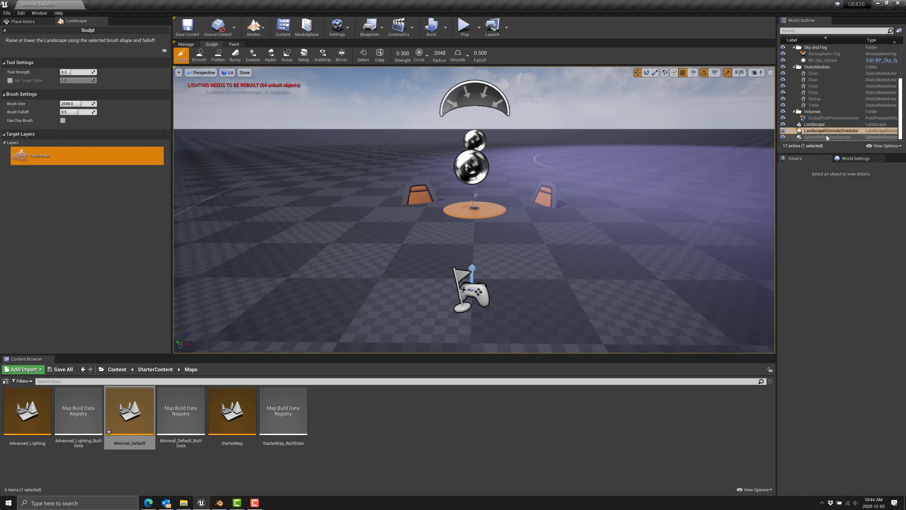
{"action": "left_click", "coordinate": [817, 124]}
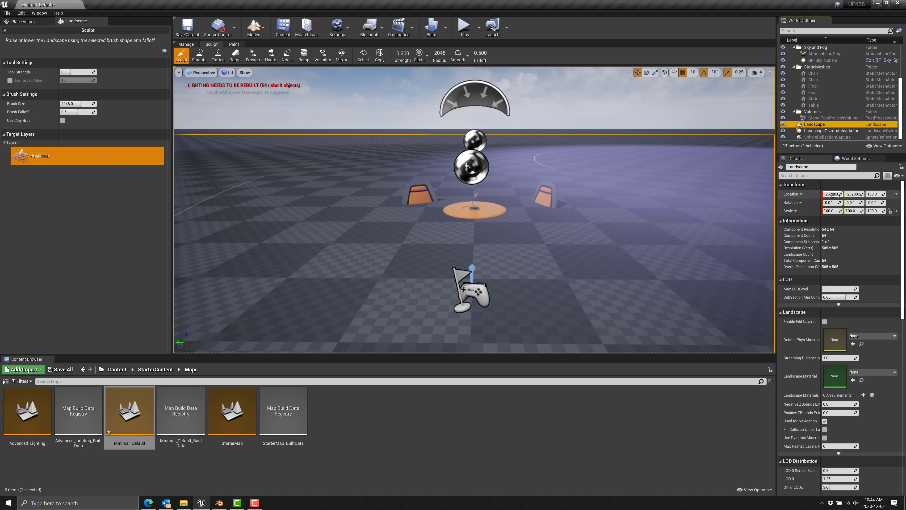
{"action": "mouse_move", "coordinate": [851, 193]}
{"action": "left_mouse_down"}
{"action": "mouse_move", "coordinate": [827, 194]}
{"action": "mouse_move", "coordinate": [872, 194]}
{"action": "mouse_move", "coordinate": [859, 195]}
{"action": "left_mouse_up"}
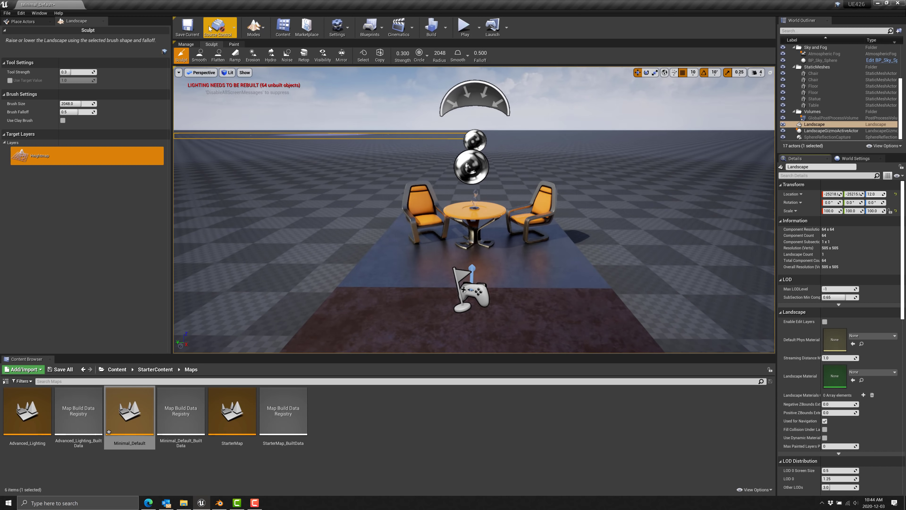
Step: Sculpt ridges and mounds across the landscape at 0.3 strength, then undo the strokes
{"action": "left_click", "coordinate": [259, 25]}
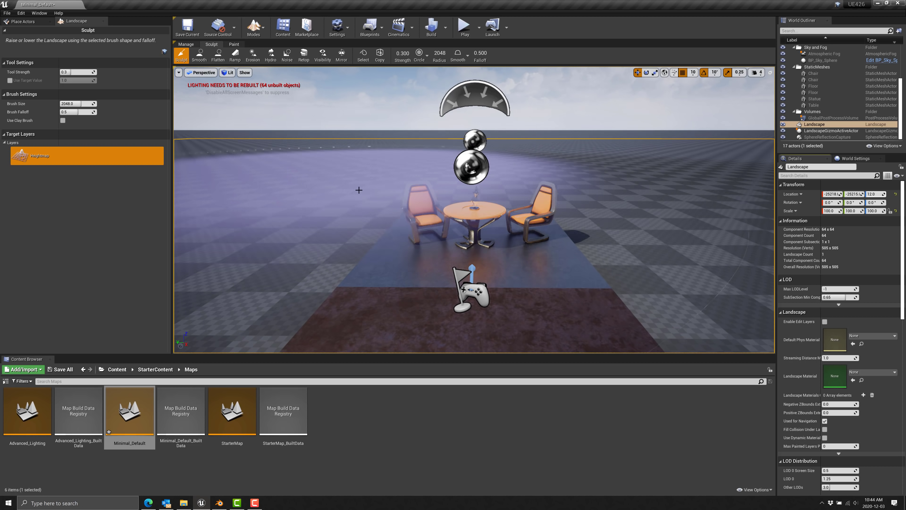
{"action": "left_click", "coordinate": [268, 58]}
{"action": "scroll", "coordinate": [375, 204], "scroll_direction": "down", "scroll_amount": 10}
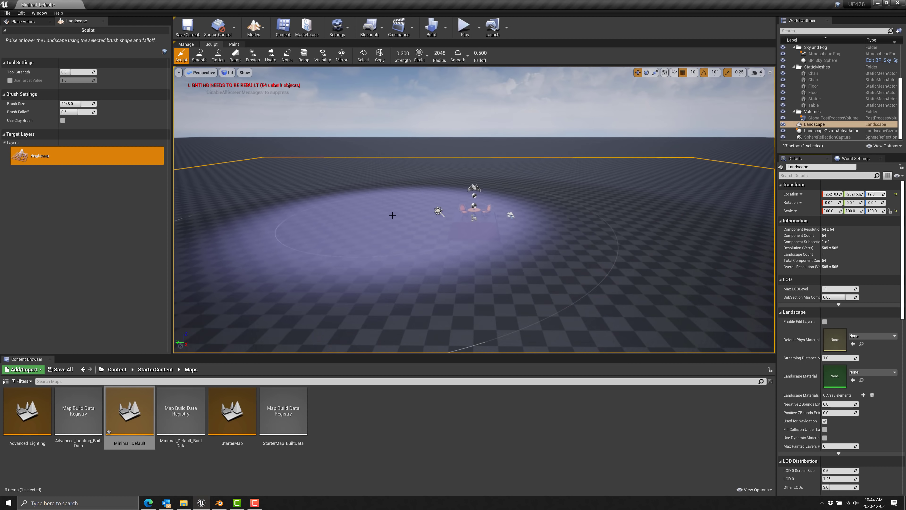
{"action": "mouse_move", "coordinate": [306, 276]}
{"action": "left_mouse_down"}
{"action": "mouse_move", "coordinate": [542, 317]}
{"action": "mouse_move", "coordinate": [622, 223]}
{"action": "mouse_move", "coordinate": [693, 286]}
{"action": "mouse_move", "coordinate": [630, 328]}
{"action": "mouse_move", "coordinate": [440, 299]}
{"action": "mouse_move", "coordinate": [446, 349]}
{"action": "mouse_move", "coordinate": [432, 402]}
{"action": "mouse_move", "coordinate": [447, 292]}
{"action": "mouse_move", "coordinate": [573, 326]}
{"action": "mouse_move", "coordinate": [523, 287]}
{"action": "mouse_move", "coordinate": [467, 280]}
{"action": "mouse_move", "coordinate": [462, 305]}
{"action": "mouse_move", "coordinate": [425, 317]}
{"action": "mouse_move", "coordinate": [449, 344]}
{"action": "mouse_move", "coordinate": [477, 322]}
{"action": "mouse_move", "coordinate": [466, 315]}
{"action": "mouse_move", "coordinate": [477, 319]}
{"action": "mouse_move", "coordinate": [406, 273]}
{"action": "mouse_move", "coordinate": [599, 274]}
{"action": "left_mouse_up"}
{"action": "key", "text": "ctrl+z"}
{"action": "key", "text": "ctrl+z"}
{"action": "key", "text": "ctrl+z"}
{"action": "key", "text": "ctrl+z"}
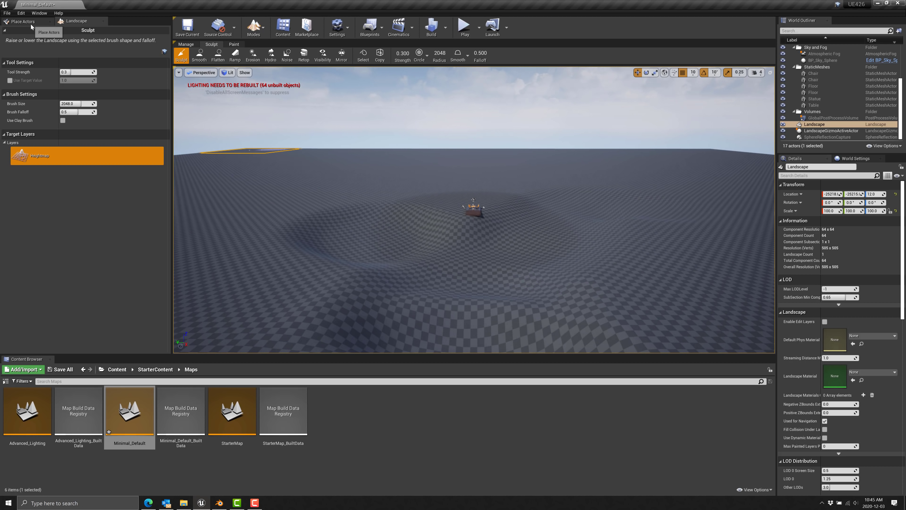
Step: Search the Plugins window for 'water' to confirm the Water plugin is enabled
{"action": "left_click", "coordinate": [21, 13]}
{"action": "left_click", "coordinate": [41, 121]}
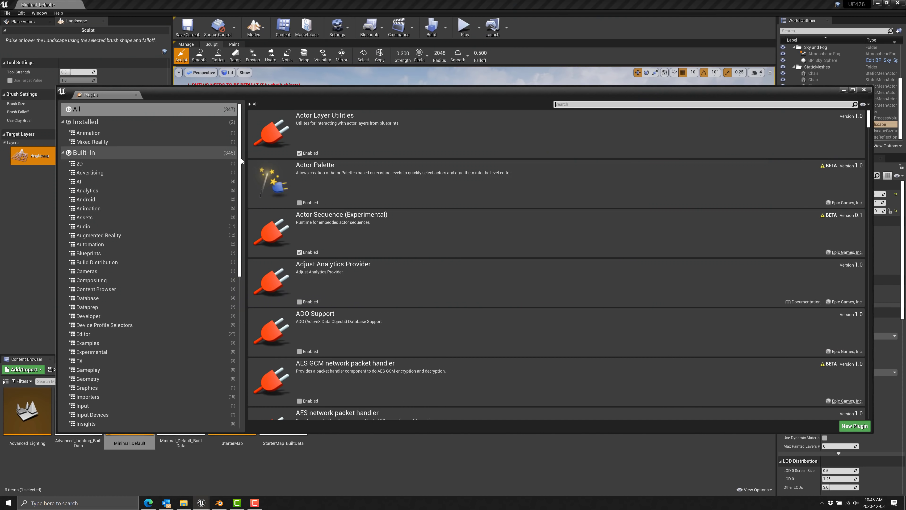
{"action": "left_click", "coordinate": [619, 104]}
{"action": "type", "text": "water"}
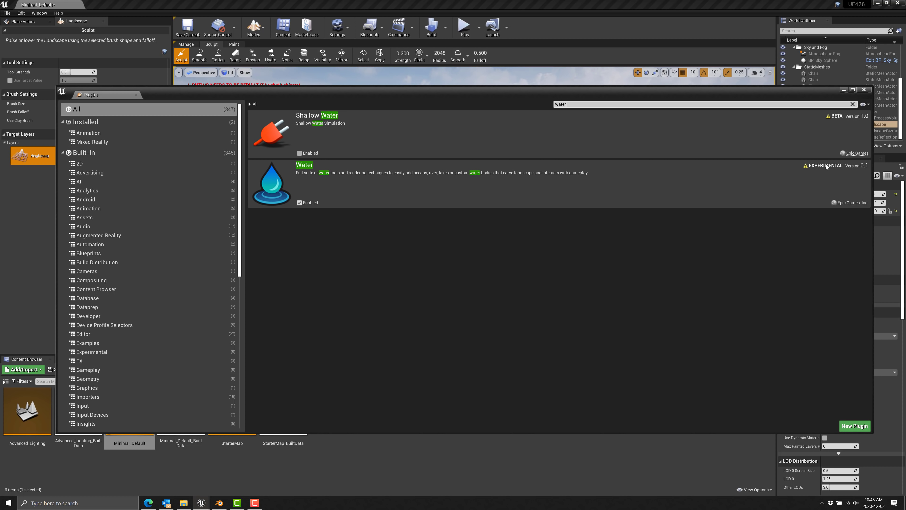
Step: Close Plugins and search Place Actors for 'water' to list the Water Body actors
{"action": "left_click", "coordinate": [863, 90]}
{"action": "left_click", "coordinate": [23, 21]}
{"action": "left_click", "coordinate": [82, 31]}
{"action": "type", "text": "water"}
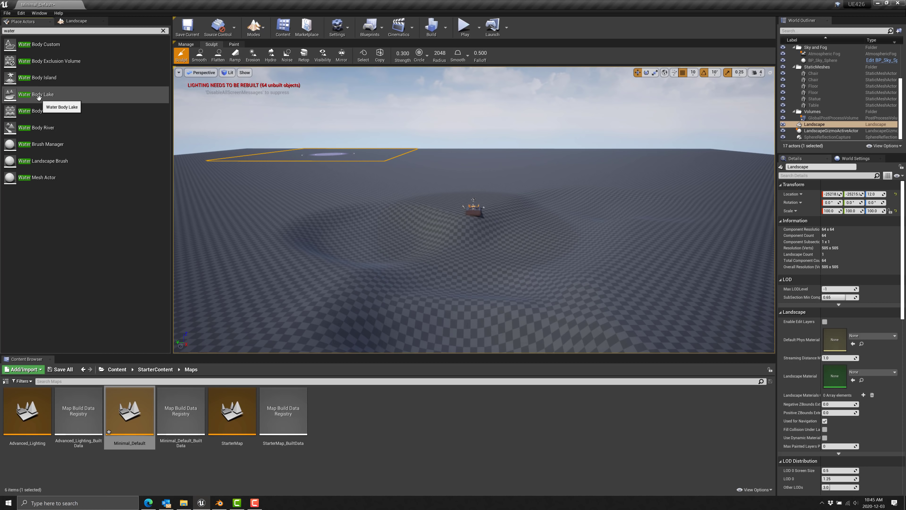
Step: Drop a Water Body Lake onto the landscape, select it and fly the view down into its water
{"action": "left_click_drag", "start_coordinate": [433, 161], "coordinate": [518, 192]}
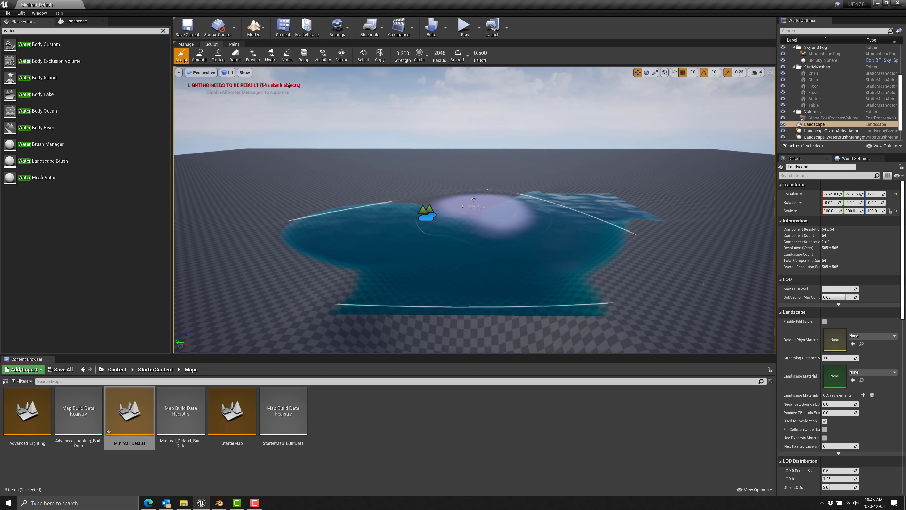
{"action": "right_click_drag", "start_coordinate": [526, 214], "coordinate": [535, 250]}
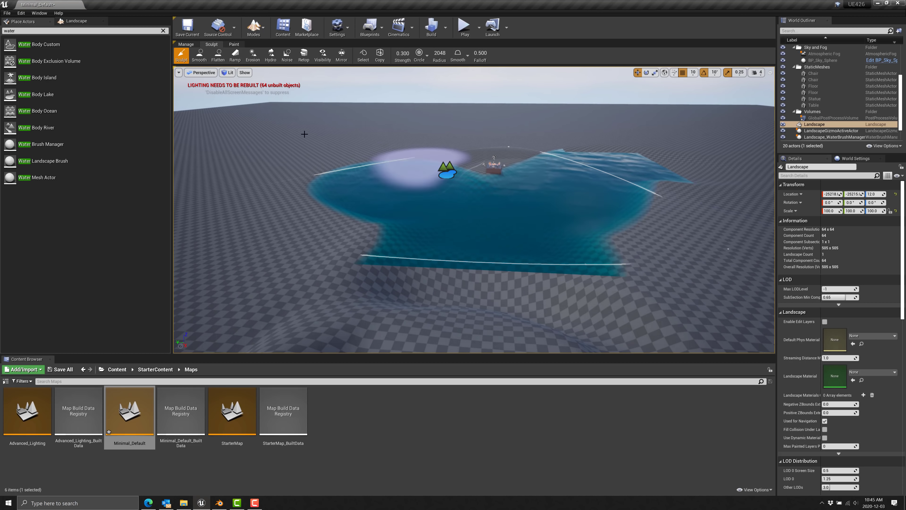
{"action": "key", "text": "shift+1"}
{"action": "left_click", "coordinate": [446, 171]}
{"action": "right_click_drag", "start_coordinate": [756, 344], "coordinate": [802, 363]}
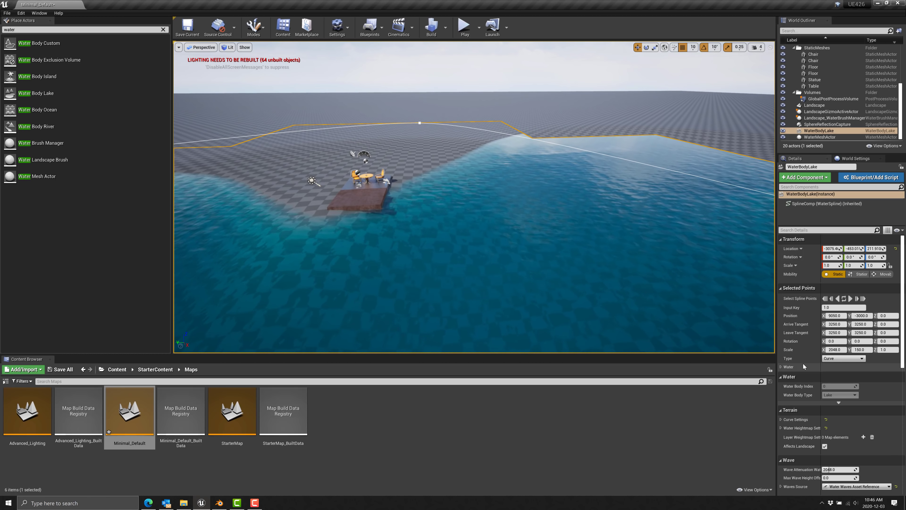
{"action": "mouse_move", "coordinate": [517, 298]}
{"action": "right_mouse_down"}
{"action": "mouse_move", "coordinate": [518, 337]}
{"action": "mouse_move", "coordinate": [518, 307]}
{"action": "right_mouse_up"}
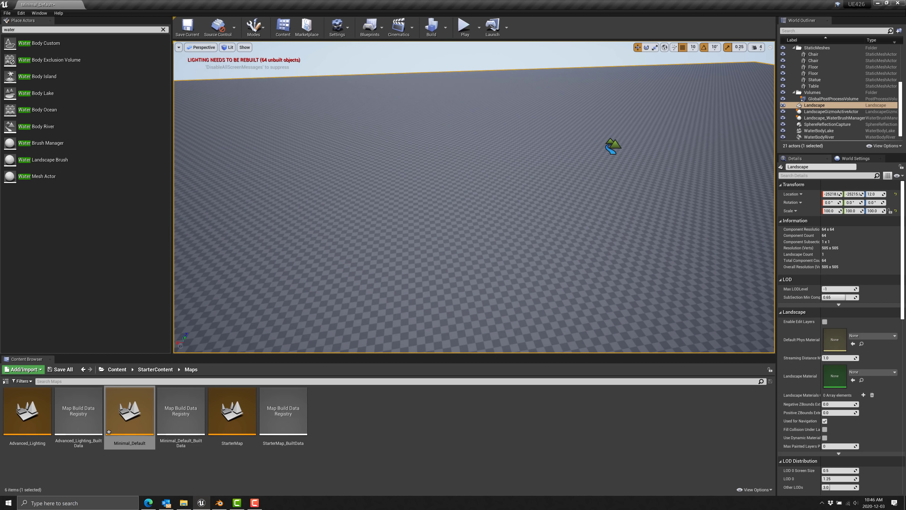
Step: Select the WaterBodyRiver actor lying across the landscape as a curved three-point spline
{"action": "left_click", "coordinate": [612, 147]}
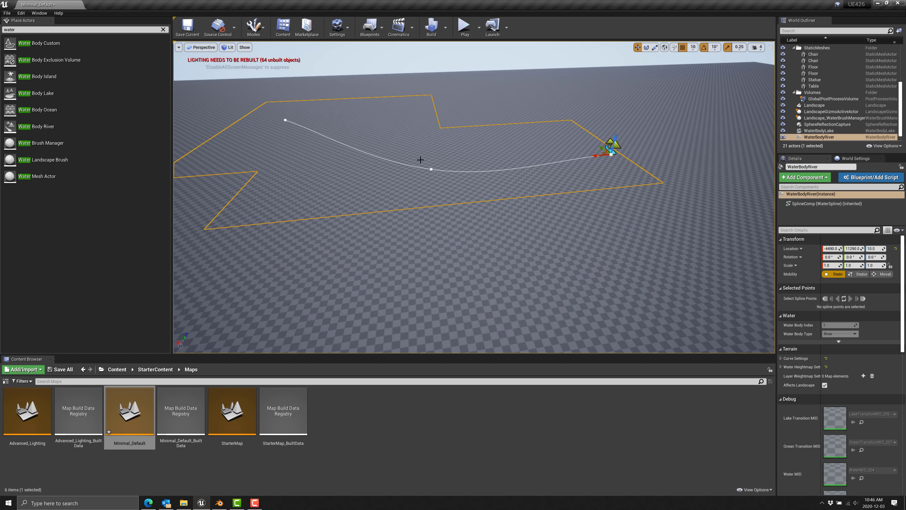
{"action": "left_click", "coordinate": [254, 26]}
Step: Sculpt the terrain beside the river in Landscape mode so its water spreads
{"action": "left_click", "coordinate": [271, 50]}
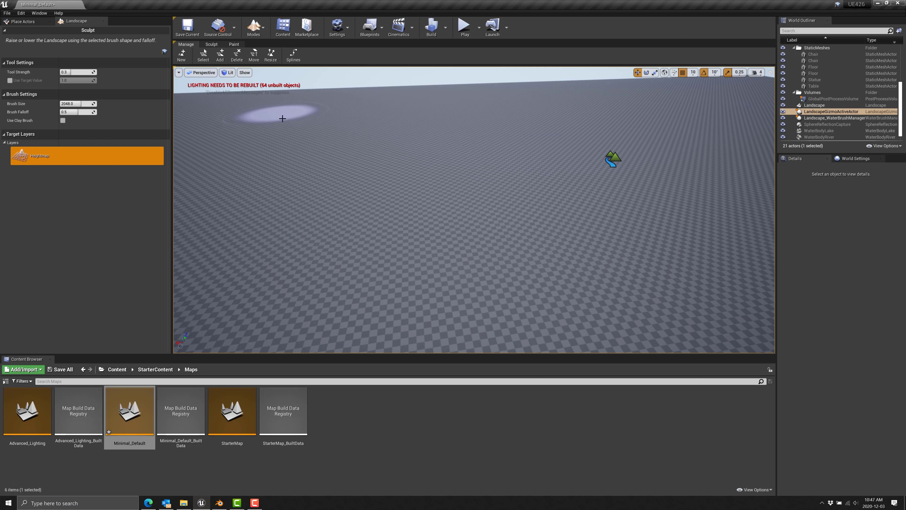
{"action": "mouse_move", "coordinate": [297, 178]}
{"action": "left_mouse_down"}
{"action": "mouse_move", "coordinate": [468, 186]}
{"action": "mouse_move", "coordinate": [578, 172]}
{"action": "mouse_move", "coordinate": [721, 174]}
{"action": "mouse_move", "coordinate": [618, 228]}
{"action": "mouse_move", "coordinate": [617, 160]}
{"action": "mouse_move", "coordinate": [661, 158]}
{"action": "mouse_move", "coordinate": [391, 198]}
{"action": "mouse_move", "coordinate": [265, 110]}
{"action": "mouse_move", "coordinate": [218, 119]}
{"action": "mouse_move", "coordinate": [479, 268]}
{"action": "mouse_move", "coordinate": [337, 218]}
{"action": "mouse_move", "coordinate": [236, 165]}
{"action": "mouse_move", "coordinate": [335, 183]}
{"action": "left_mouse_up"}
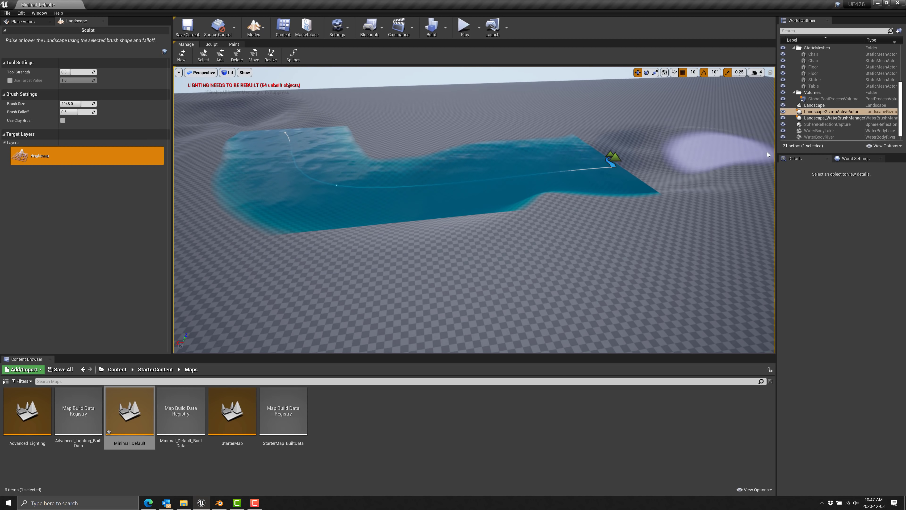
{"action": "scroll", "coordinate": [832, 122], "scroll_direction": "down", "scroll_amount": 1}
Step: Return to Place mode and move the view from a low river angle over to the lake
{"action": "left_click", "coordinate": [259, 29]}
{"action": "left_click", "coordinate": [268, 48]}
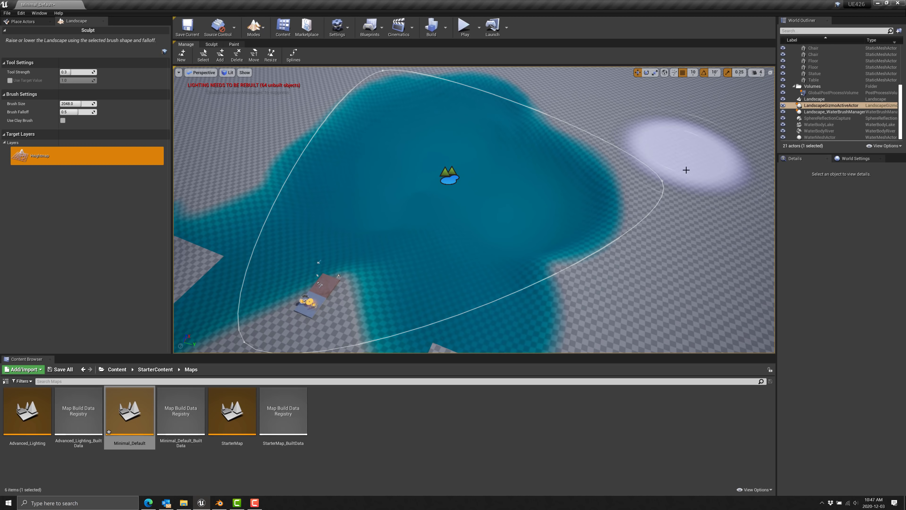
{"action": "right_click_drag", "start_coordinate": [688, 167], "coordinate": [602, 263]}
{"action": "right_click_drag", "start_coordinate": [472, 94], "coordinate": [704, 299]}
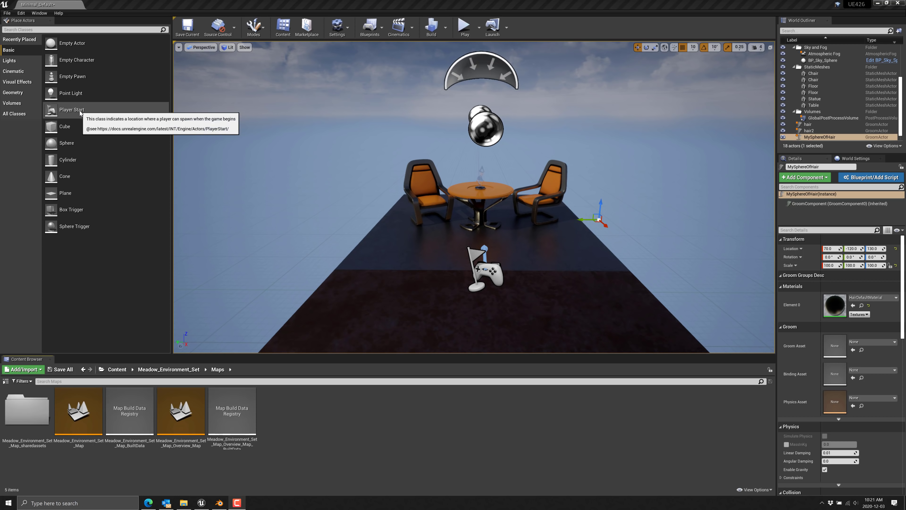
{"action": "left_click", "coordinate": [21, 13]}
{"action": "left_click", "coordinate": [82, 115]}
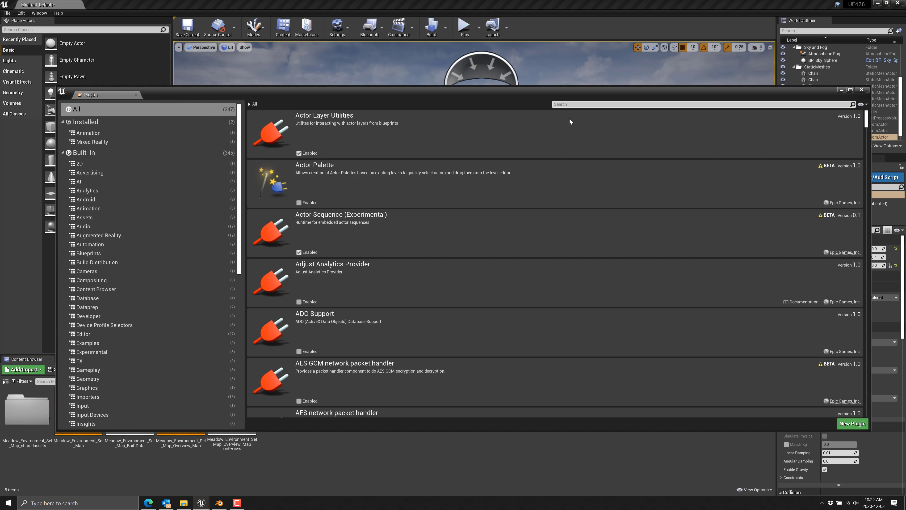
{"action": "type", "text": "groo"}
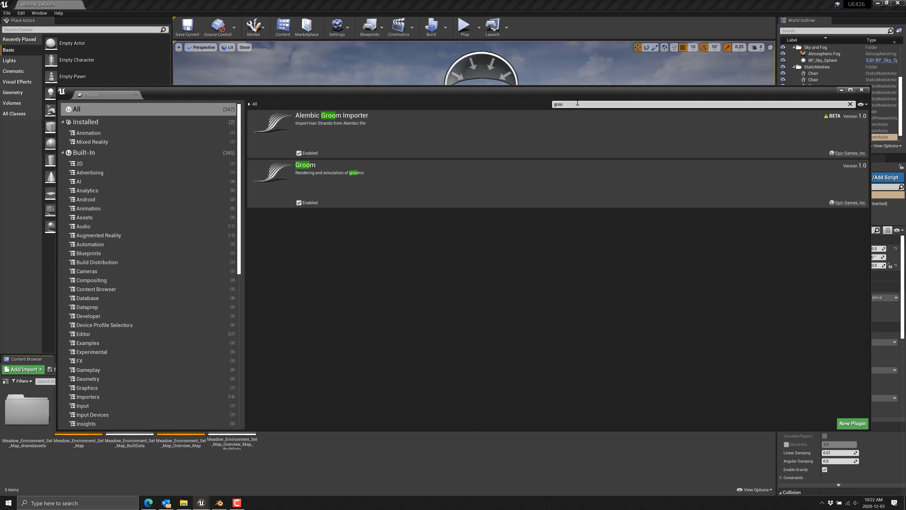
{"action": "left_click", "coordinate": [861, 89]}
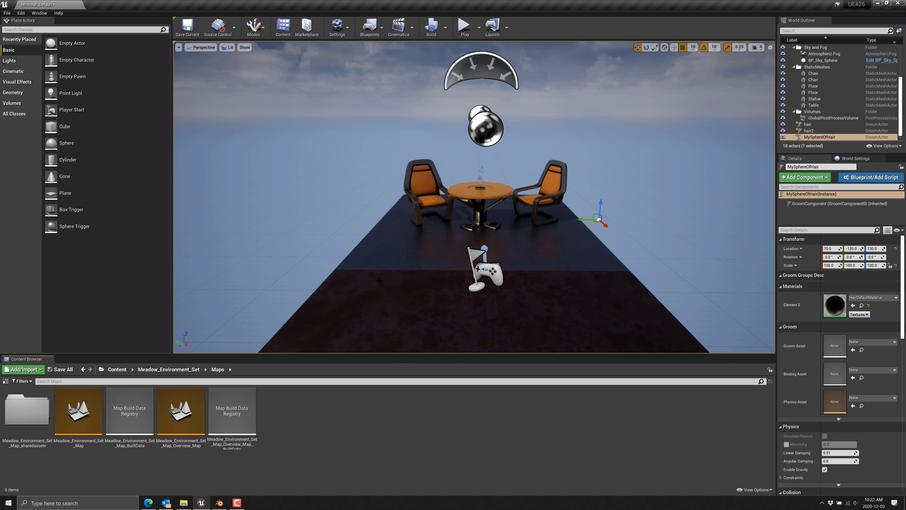
Step: Replace Blender's default cube with a UV sphere carrying a hair particle system
{"action": "key", "text": "alt+Tab"}
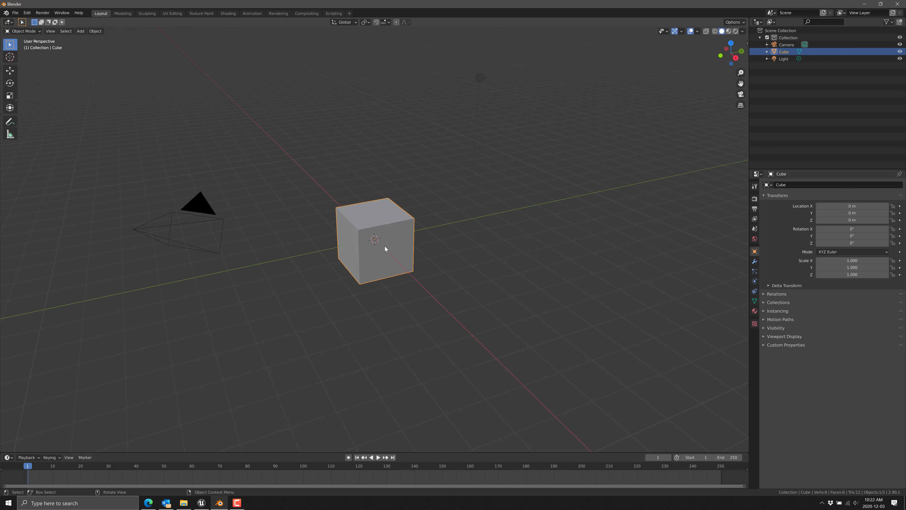
{"action": "key", "text": "Delete"}
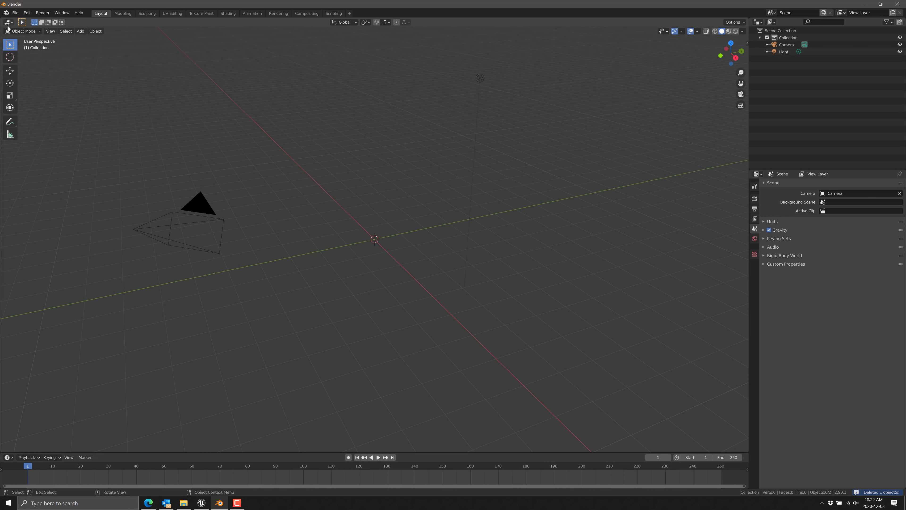
{"action": "left_click", "coordinate": [80, 32]}
{"action": "left_click", "coordinate": [89, 39]}
{"action": "left_click", "coordinate": [150, 64]}
{"action": "left_click", "coordinate": [754, 271]}
{"action": "left_click", "coordinate": [900, 184]}
{"action": "left_click", "coordinate": [867, 222]}
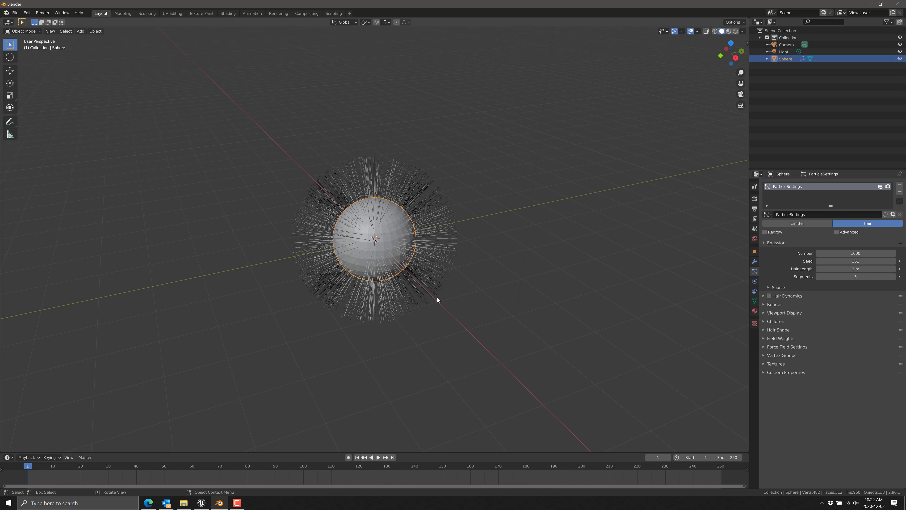
Step: Convert the hair strands to a mesh, delete the sphere, and turn the hair mesh into curves
{"action": "left_click", "coordinate": [755, 260]}
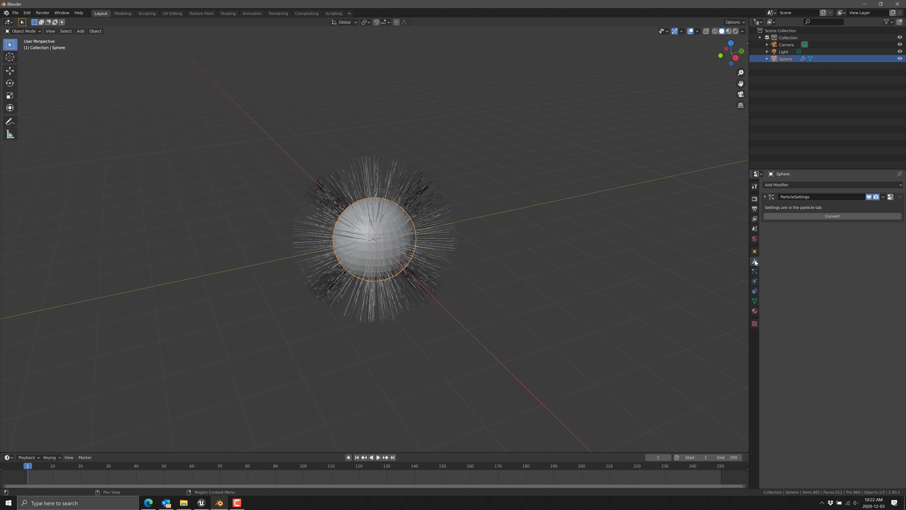
{"action": "left_click", "coordinate": [843, 215]}
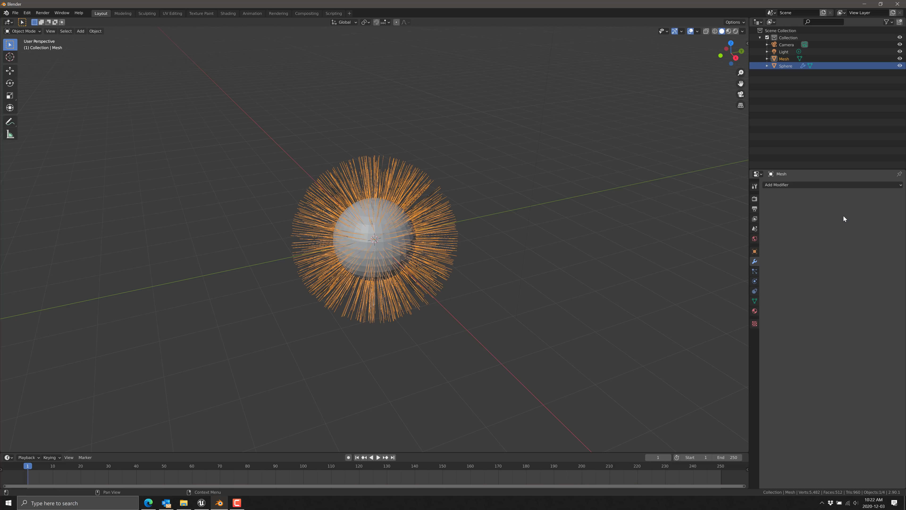
{"action": "left_click", "coordinate": [784, 66]}
{"action": "key", "text": "Delete"}
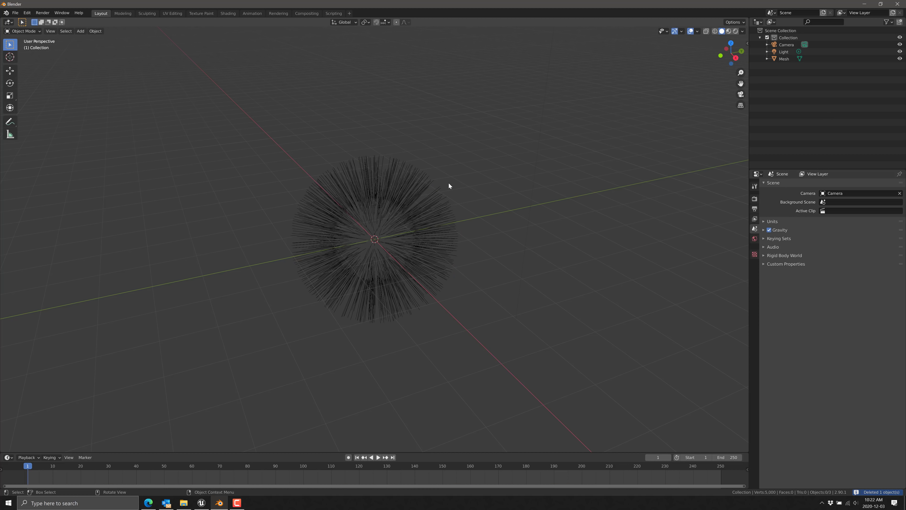
{"action": "left_click", "coordinate": [785, 59]}
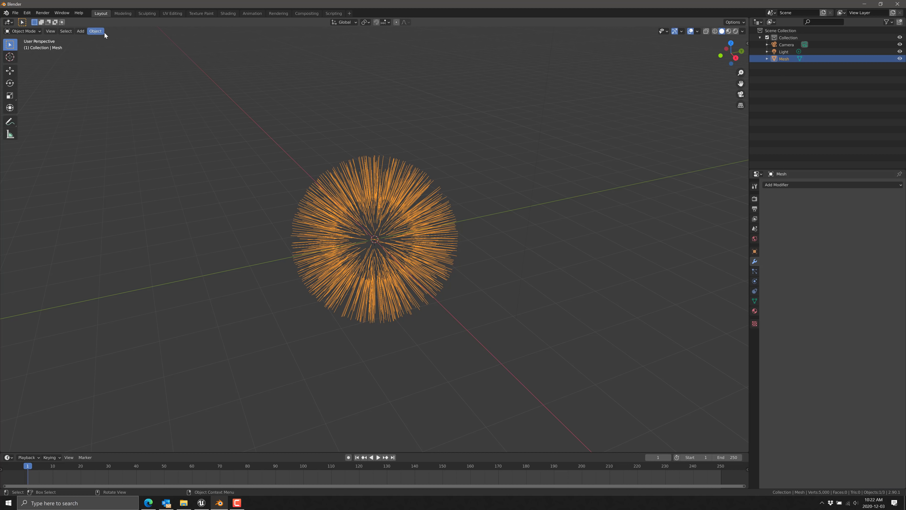
{"action": "left_click", "coordinate": [186, 238]}
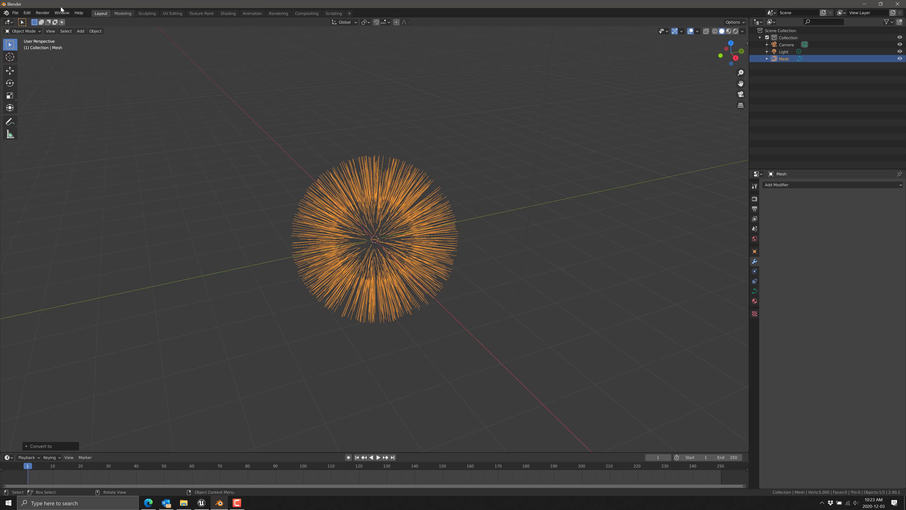
Step: Start an Alembic export targeting the Desktop with the file name hair.abc
{"action": "left_click", "coordinate": [15, 12]}
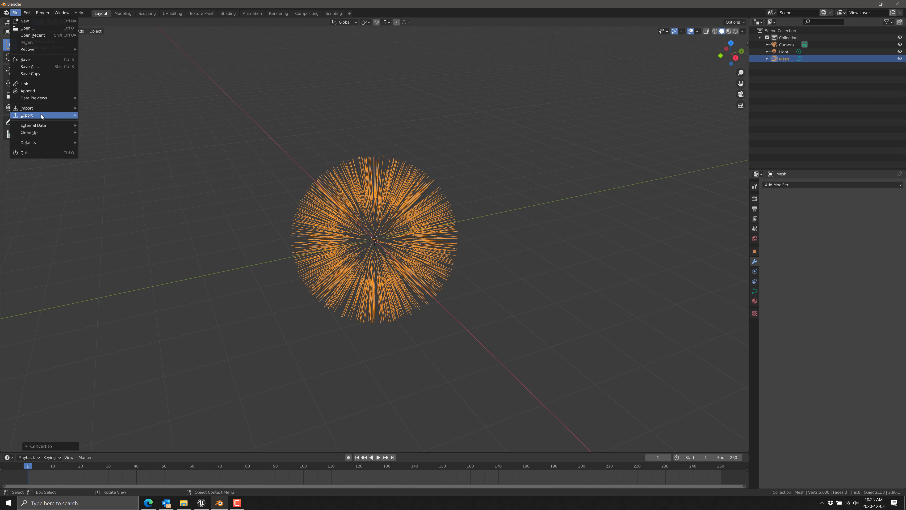
{"action": "mouse_move", "coordinate": [40, 114]}
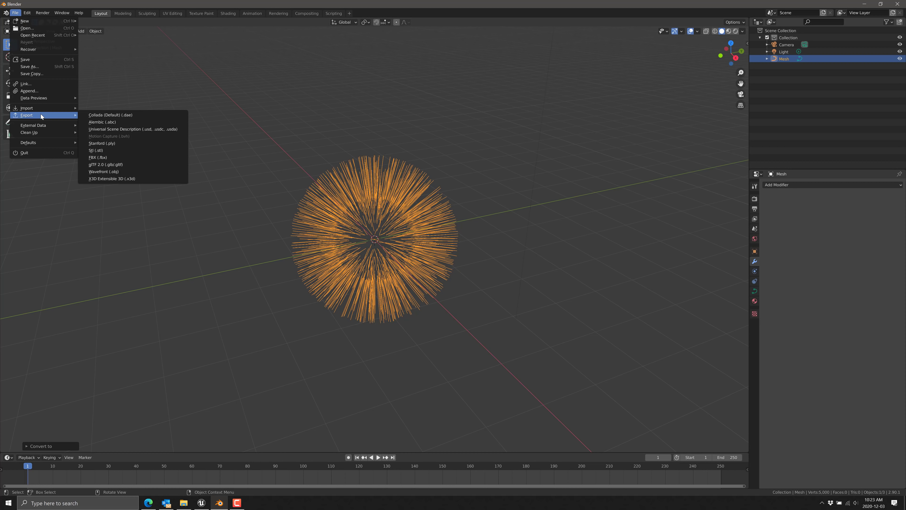
{"action": "left_click", "coordinate": [94, 124]}
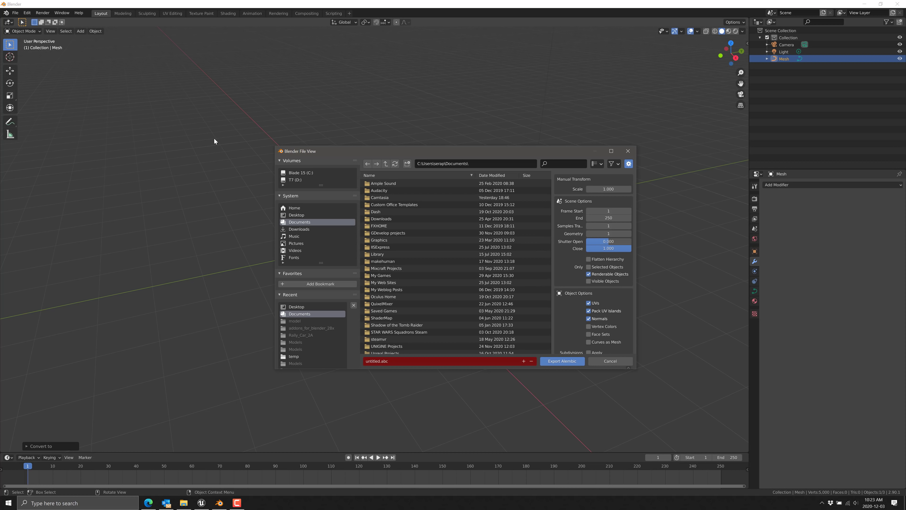
{"action": "left_click", "coordinate": [296, 214]}
{"action": "left_click", "coordinate": [406, 362]}
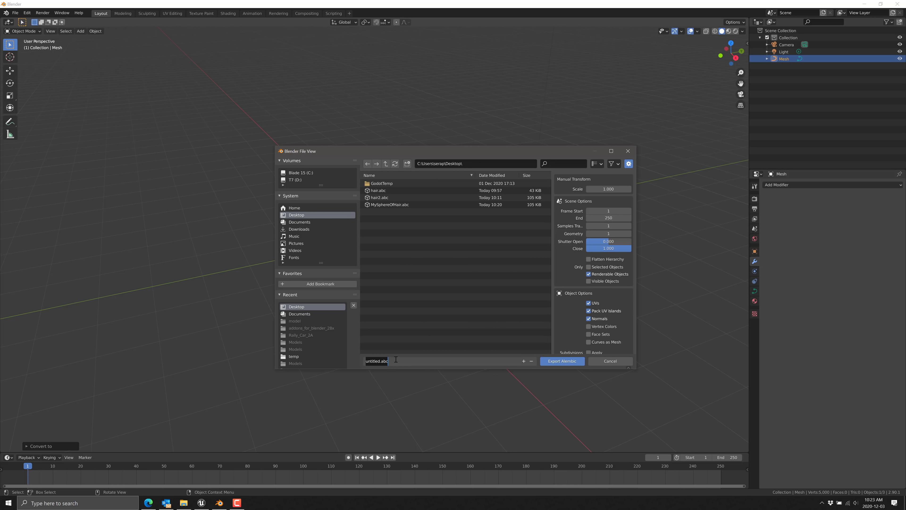
{"action": "type", "text": "hair.abc"}
{"action": "left_click", "coordinate": [606, 188]}
Step: Set export scale 100, end frame 1 and Selected Objects only, then export
{"action": "left_click", "coordinate": [606, 188]}
{"action": "type", "text": "1.0"}
{"action": "type", "text": "100"}
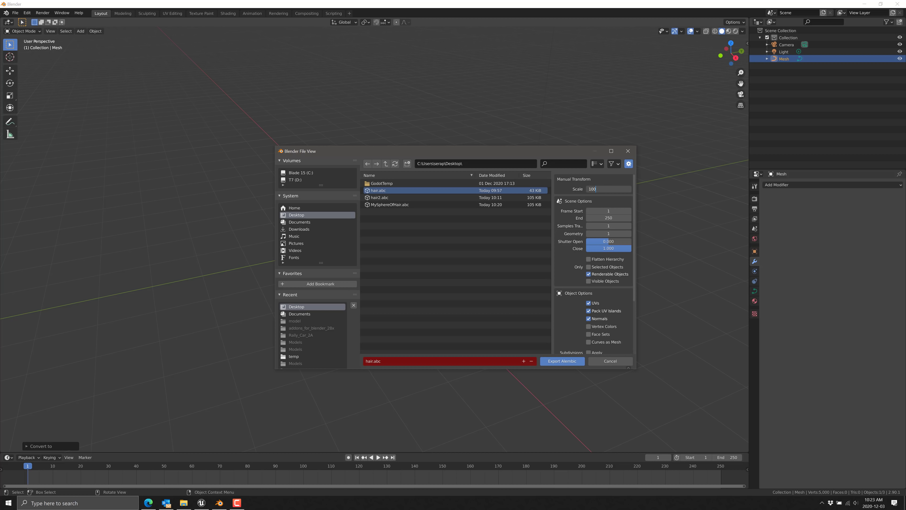
{"action": "key", "text": "Return"}
{"action": "left_click", "coordinate": [612, 219]}
{"action": "type", "text": "1"}
{"action": "key", "text": "Return"}
{"action": "left_click", "coordinate": [588, 266]}
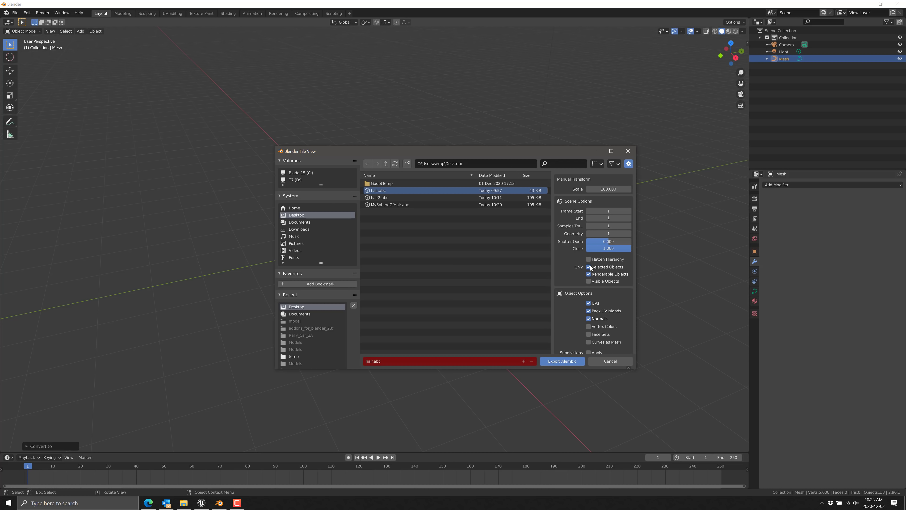
{"action": "left_click", "coordinate": [564, 360]}
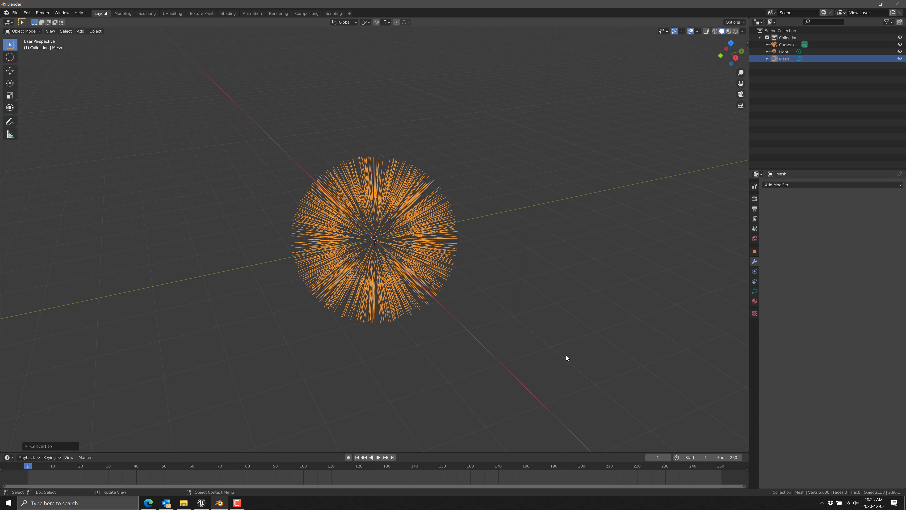
Step: Import hair.abc into the Maps content folder as a groom asset
{"action": "left_click", "coordinate": [201, 502]}
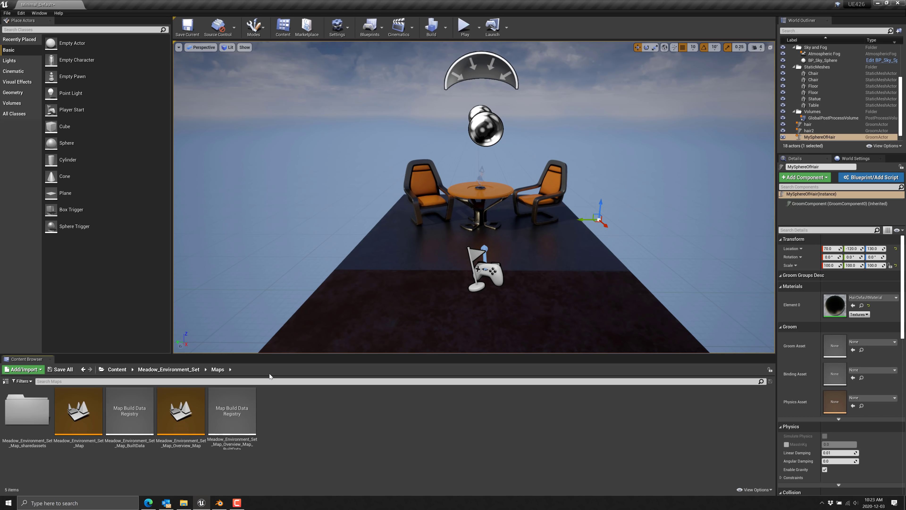
{"action": "right_click", "coordinate": [297, 430]}
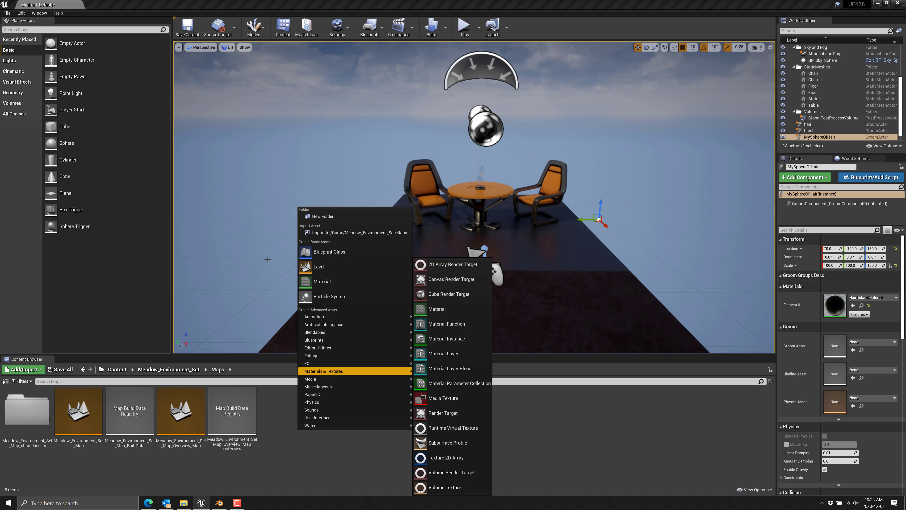
{"action": "left_click", "coordinate": [378, 233]}
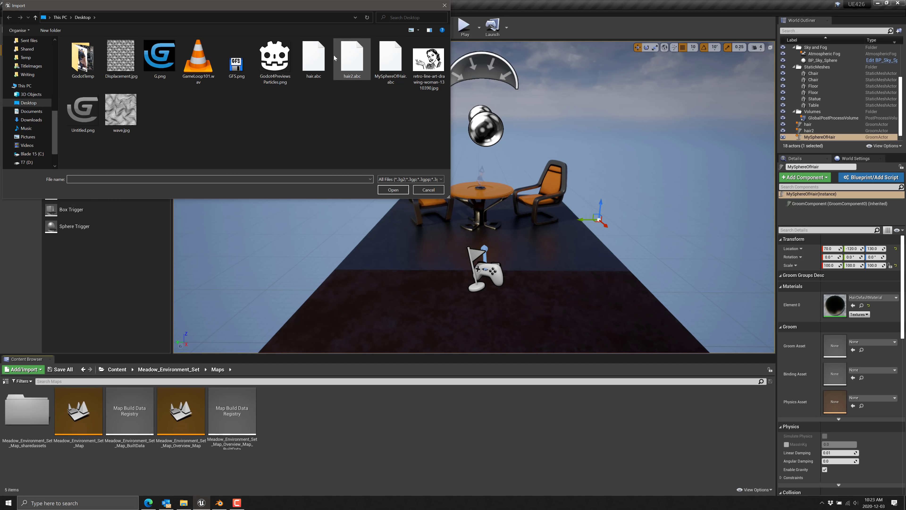
{"action": "double_click", "coordinate": [318, 64]}
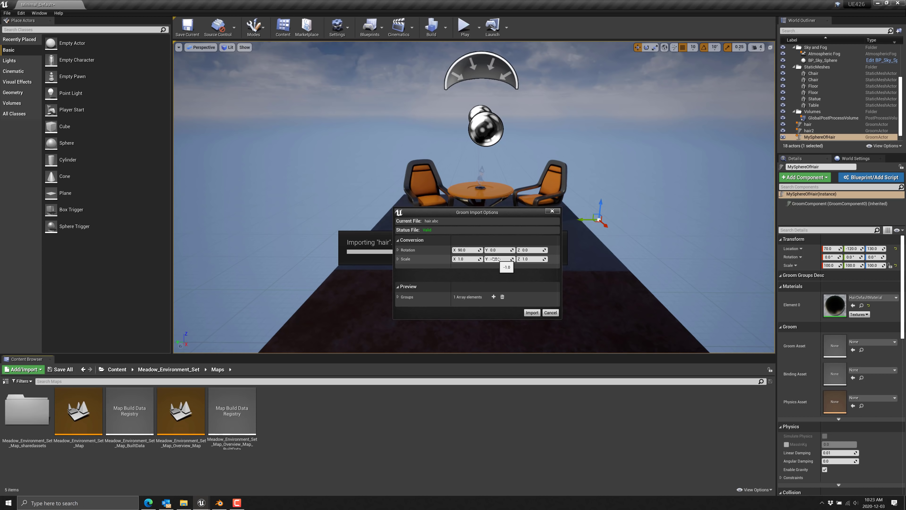
{"action": "left_click", "coordinate": [532, 313]}
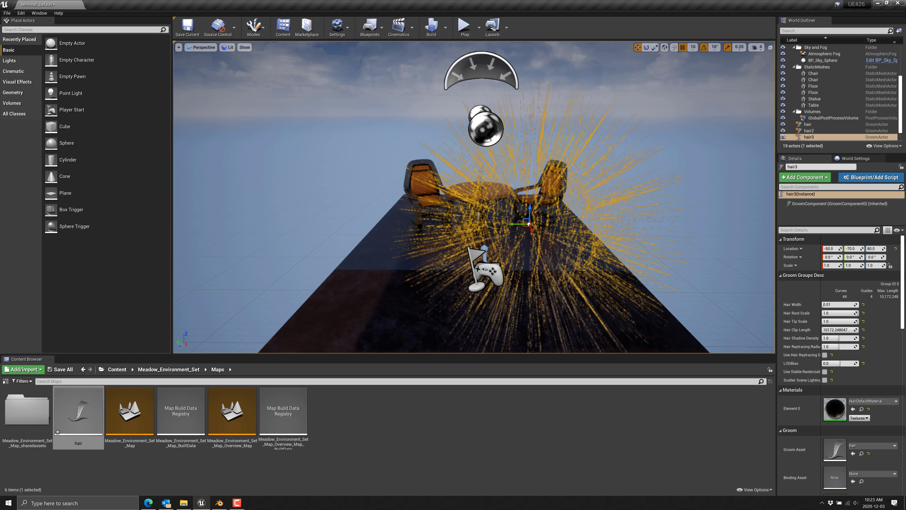
Step: Delete the hair3 groom actor, place a sphere and convert it into Sphere_Blueprint
{"action": "key", "text": "Delete"}
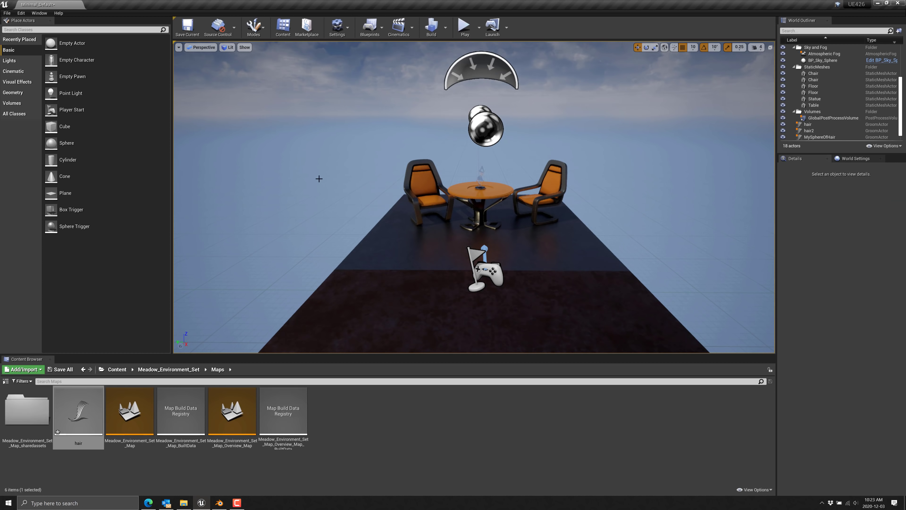
{"action": "left_click_drag", "start_coordinate": [66, 142], "coordinate": [578, 253]}
{"action": "left_click", "coordinate": [870, 178]}
{"action": "left_click", "coordinate": [515, 350]}
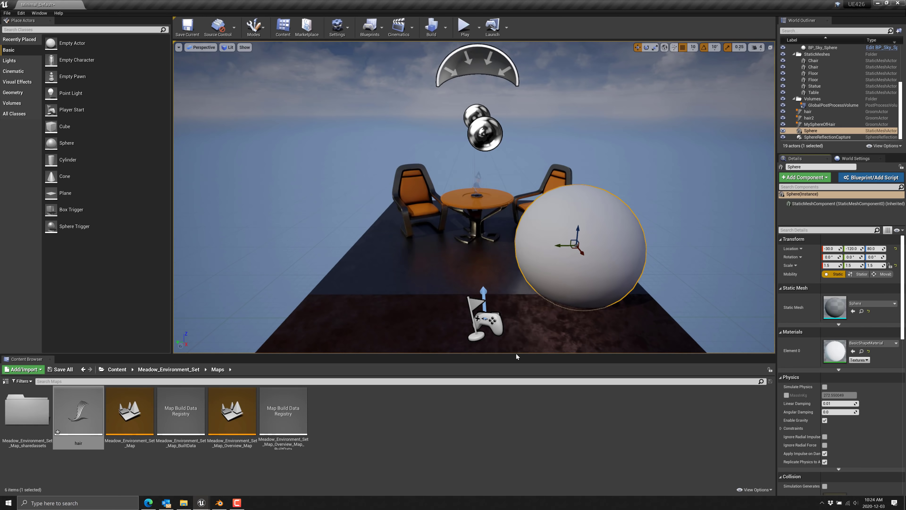
{"action": "left_click", "coordinate": [64, 48]}
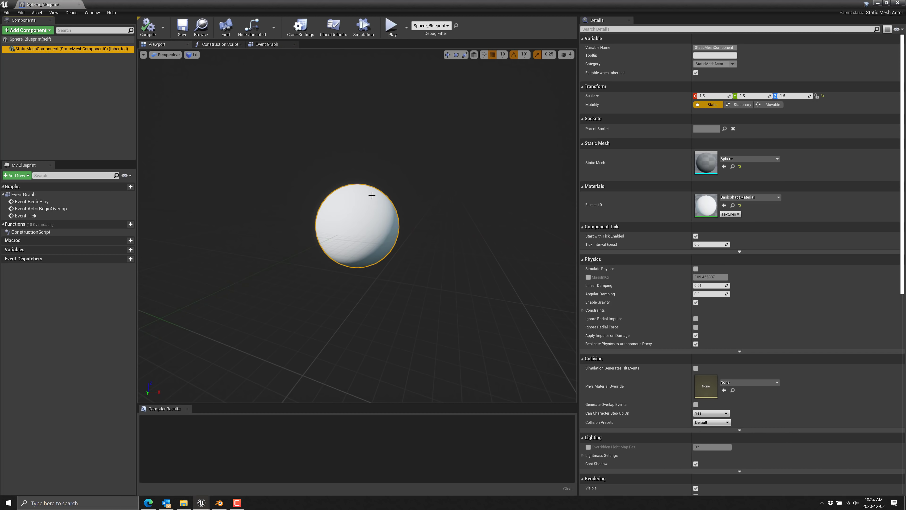
Step: Add a Groom component to Sphere_Blueprint, found by searching 'gr'
{"action": "left_click", "coordinate": [38, 30]}
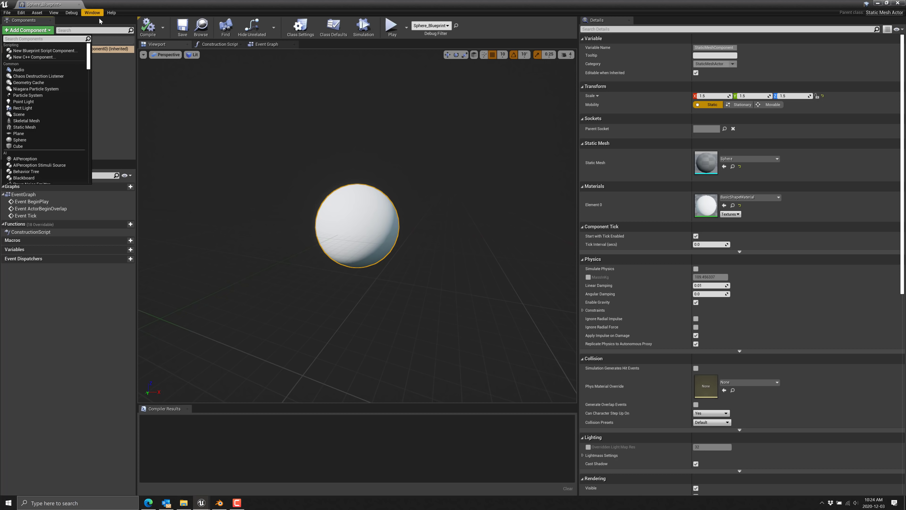
{"action": "left_click", "coordinate": [106, 30]}
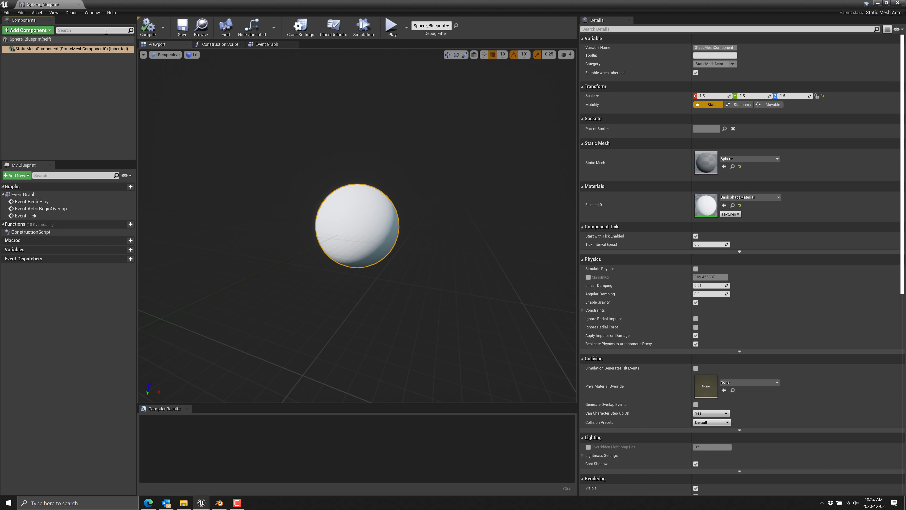
{"action": "left_click", "coordinate": [106, 31]}
{"action": "type", "text": "gr"}
{"action": "left_click", "coordinate": [28, 30]}
Step: Set the Groom component's Groom Asset to hair and close the blueprint editor
{"action": "left_click", "coordinate": [749, 214]}
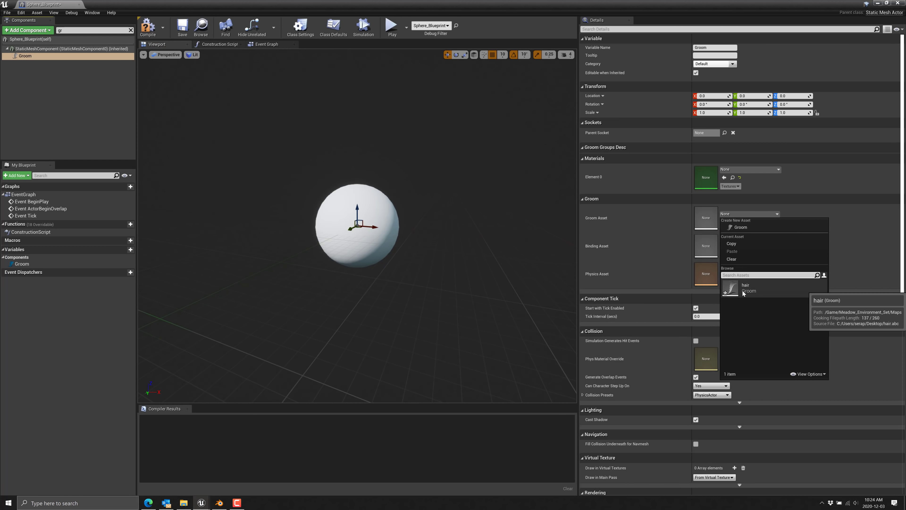
{"action": "left_click", "coordinate": [784, 288]}
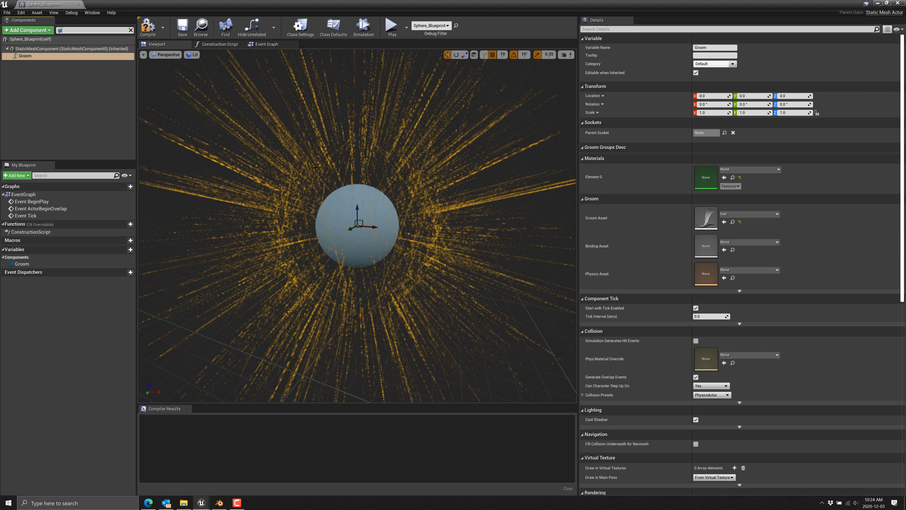
{"action": "left_click", "coordinate": [80, 5]}
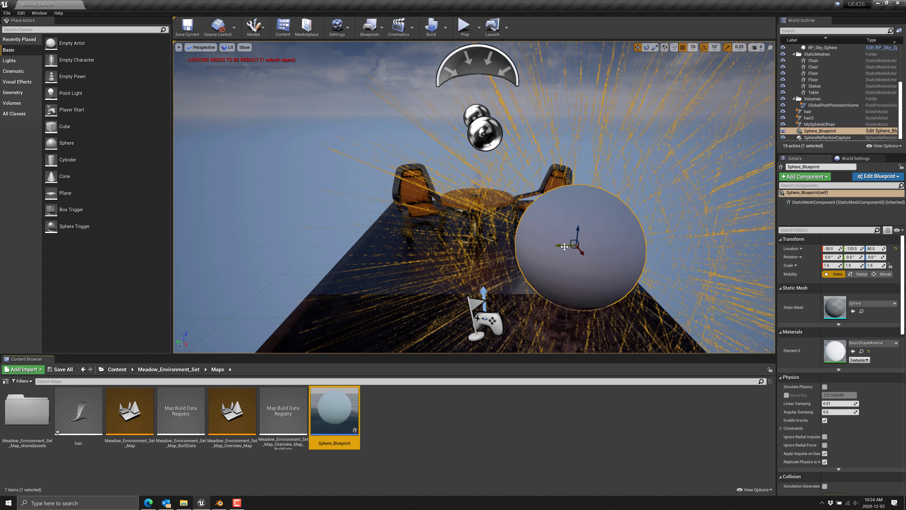
Step: Place the hairy sphere beside the left chair and enable hair simulation with gravity Z -98
{"action": "left_click_drag", "start_coordinate": [567, 245], "coordinate": [443, 185]}
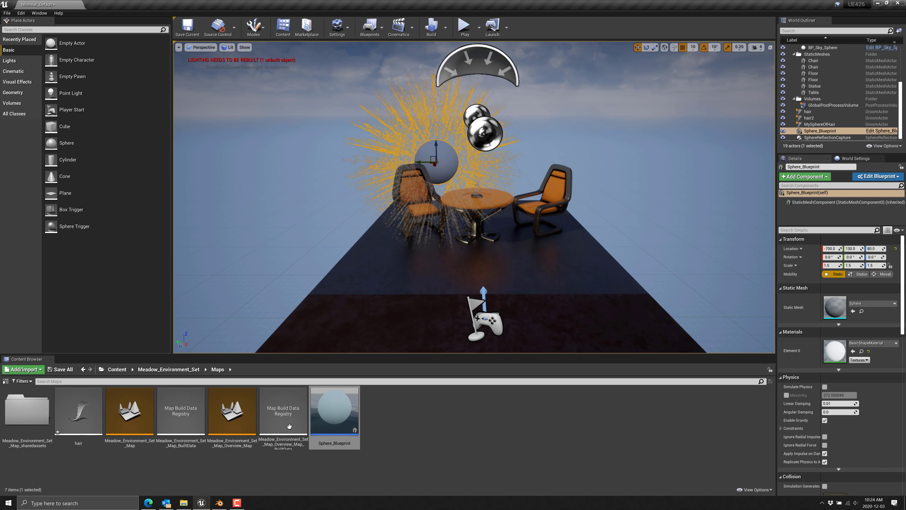
{"action": "double_click", "coordinate": [79, 414]}
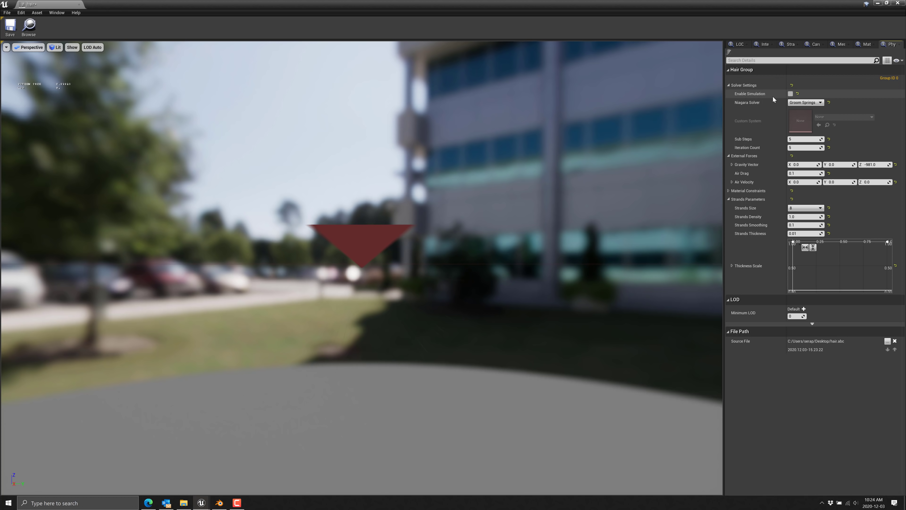
{"action": "left_click", "coordinate": [790, 94]}
{"action": "left_click", "coordinate": [79, 4]}
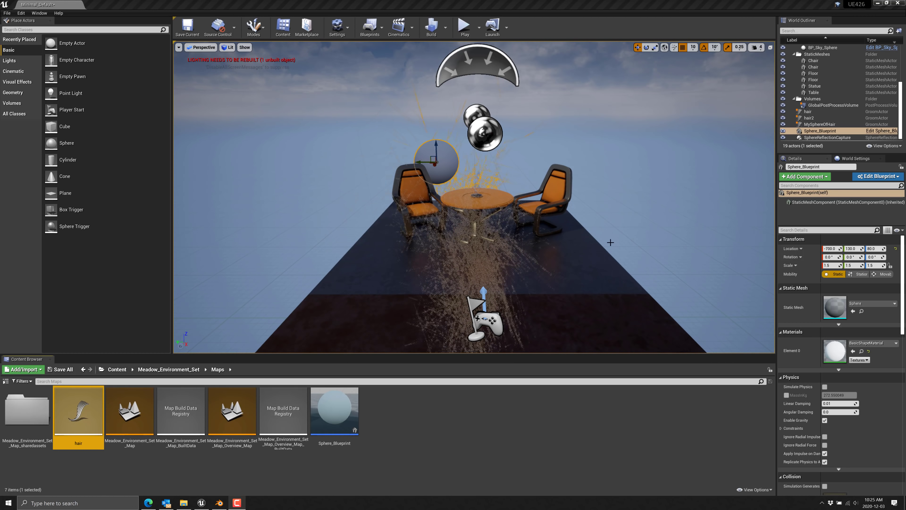
Step: Drag the hairy sphere far left, then above the right chair, watching its strands trail
{"action": "right_click_drag", "start_coordinate": [335, 86], "coordinate": [348, 85]}
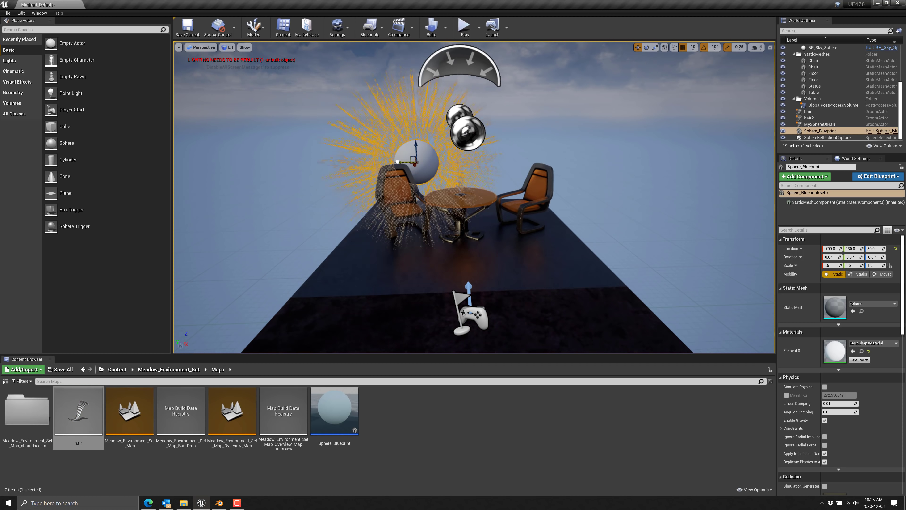
{"action": "left_click_drag", "start_coordinate": [403, 163], "coordinate": [266, 165]}
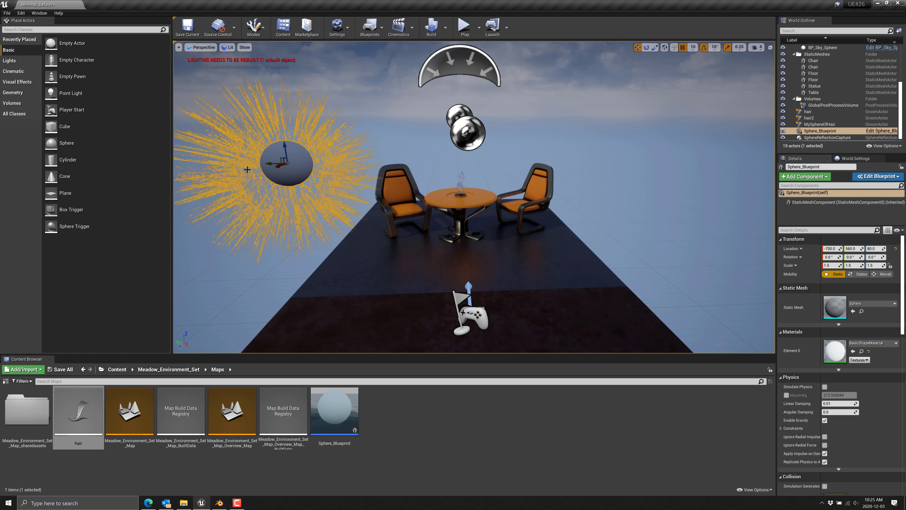
{"action": "double_click", "coordinate": [87, 418]}
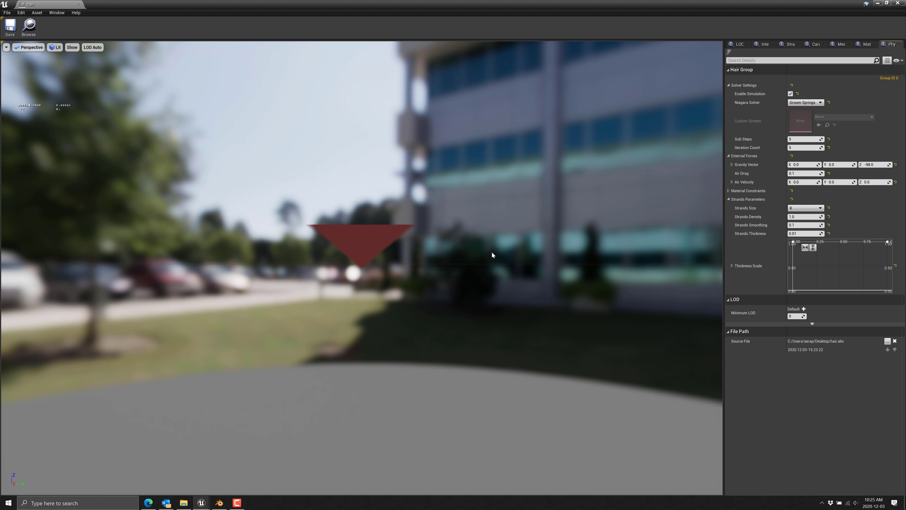
{"action": "left_click", "coordinate": [79, 5]}
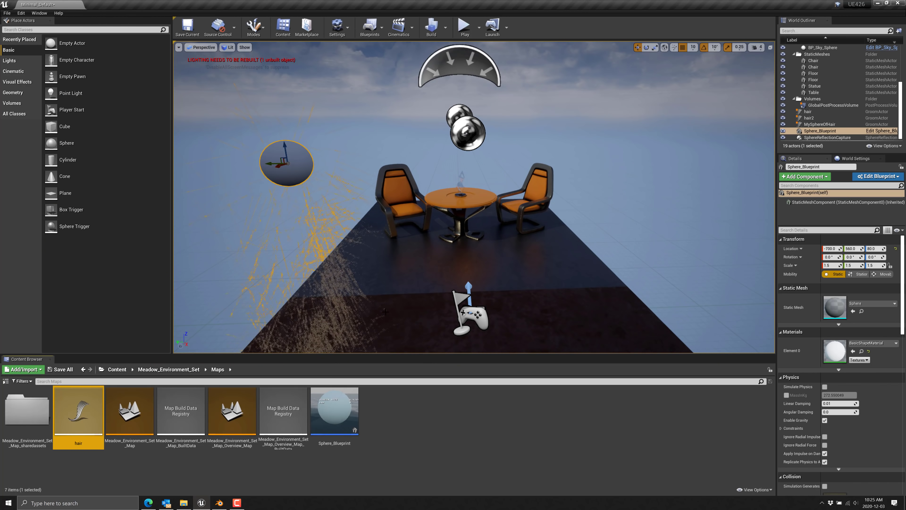
{"action": "left_click", "coordinate": [274, 163]}
{"action": "left_click_drag", "start_coordinate": [275, 163], "coordinate": [536, 153]}
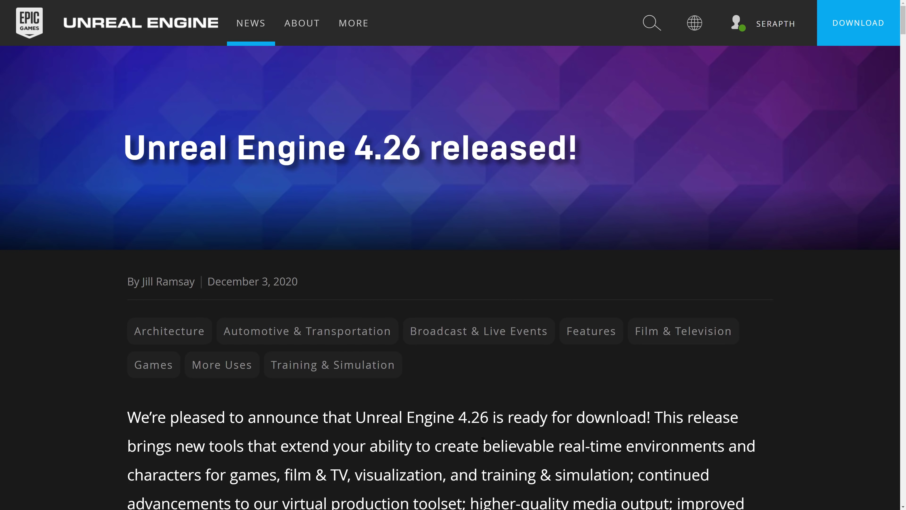
Step: Read the 4.26 announcement down to 'And there's more!' and follow SEE THE RELEASE NOTES
{"action": "scroll", "coordinate": [486, 418], "scroll_direction": "down", "scroll_amount": 10}
{"action": "scroll", "coordinate": [485, 415], "scroll_direction": "down", "scroll_amount": 15}
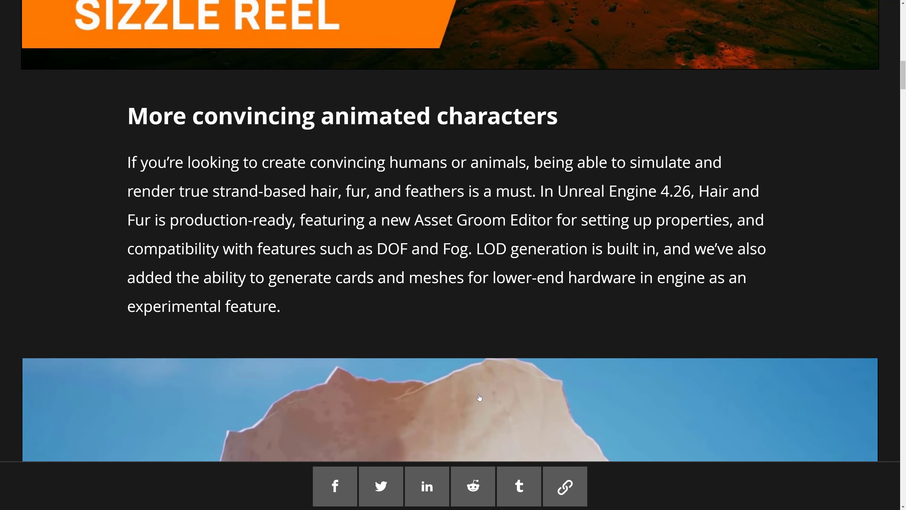
{"action": "scroll", "coordinate": [482, 386], "scroll_direction": "down", "scroll_amount": 3}
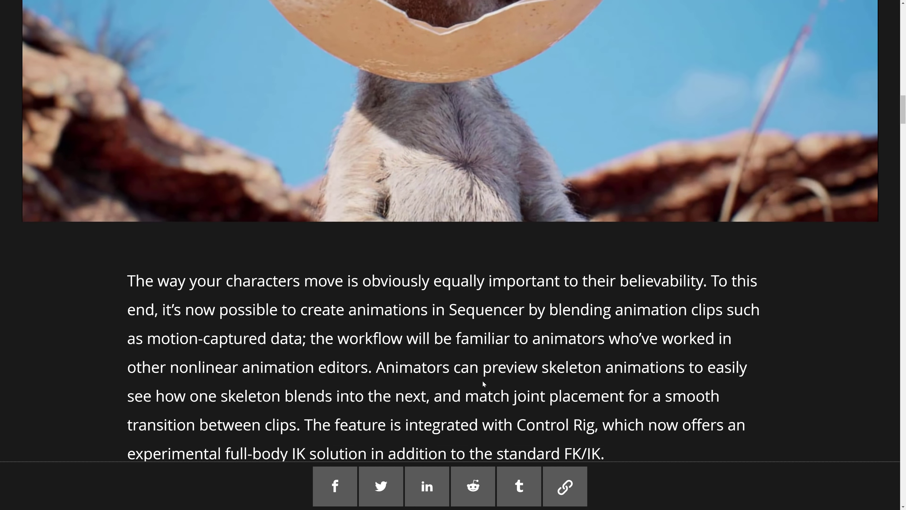
{"action": "scroll", "coordinate": [485, 371], "scroll_direction": "down", "scroll_amount": 20}
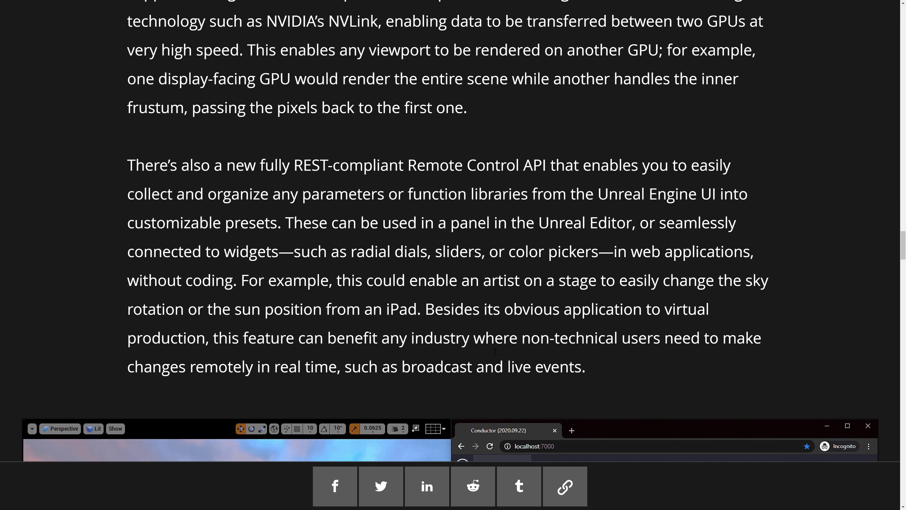
{"action": "scroll", "coordinate": [495, 352], "scroll_direction": "down", "scroll_amount": 15}
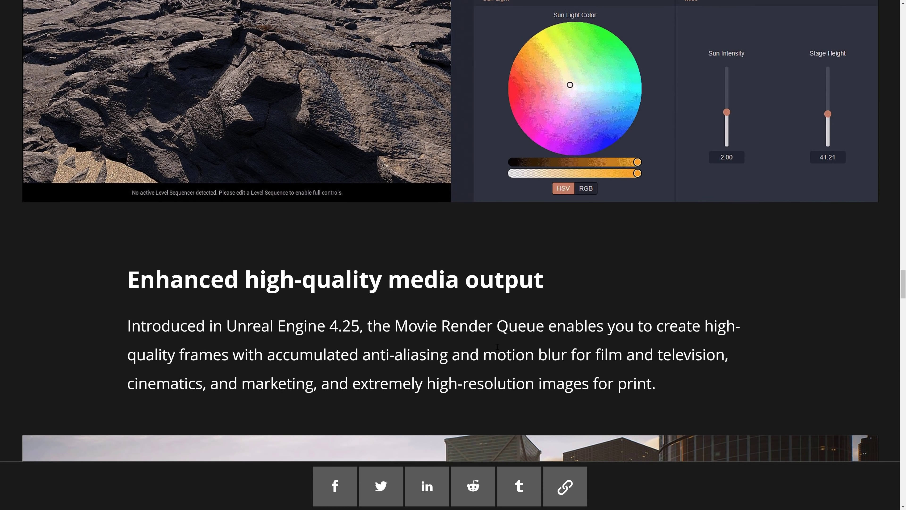
{"action": "scroll", "coordinate": [497, 346], "scroll_direction": "down", "scroll_amount": 15}
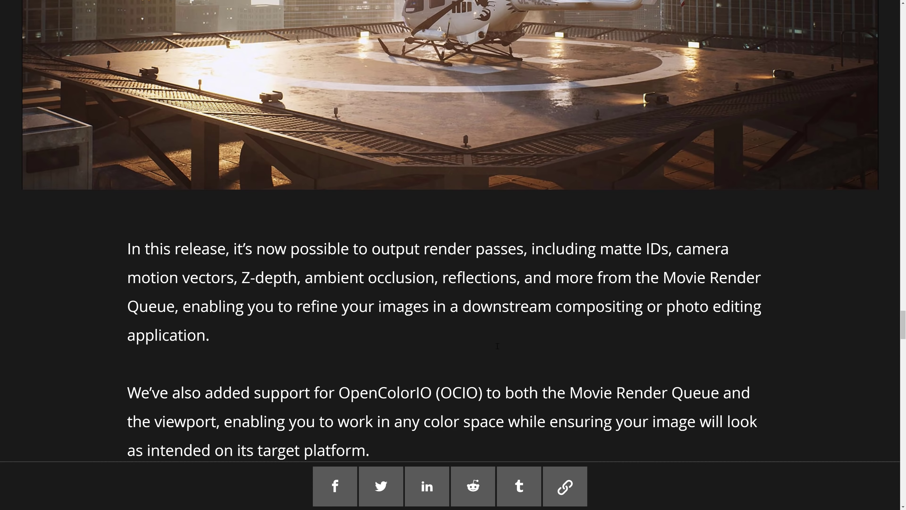
{"action": "scroll", "coordinate": [497, 346], "scroll_direction": "down", "scroll_amount": 15}
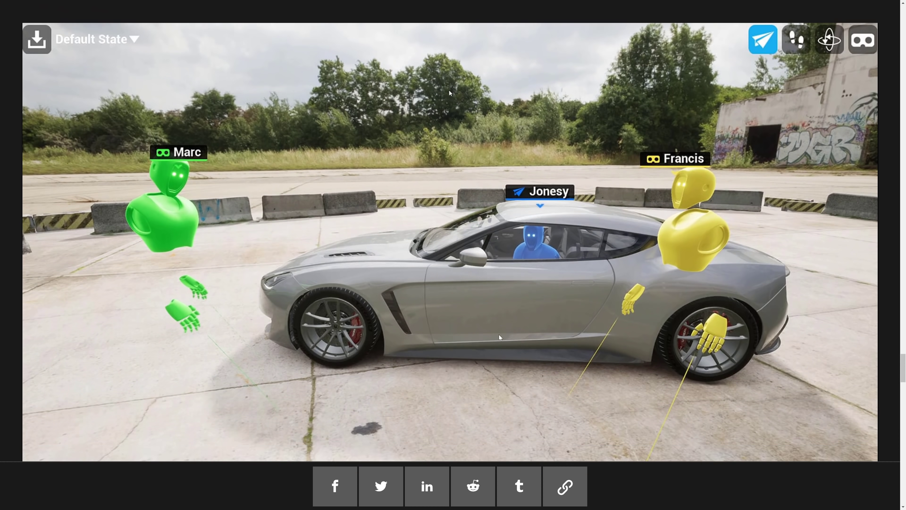
{"action": "scroll", "coordinate": [499, 338], "scroll_direction": "down", "scroll_amount": 15}
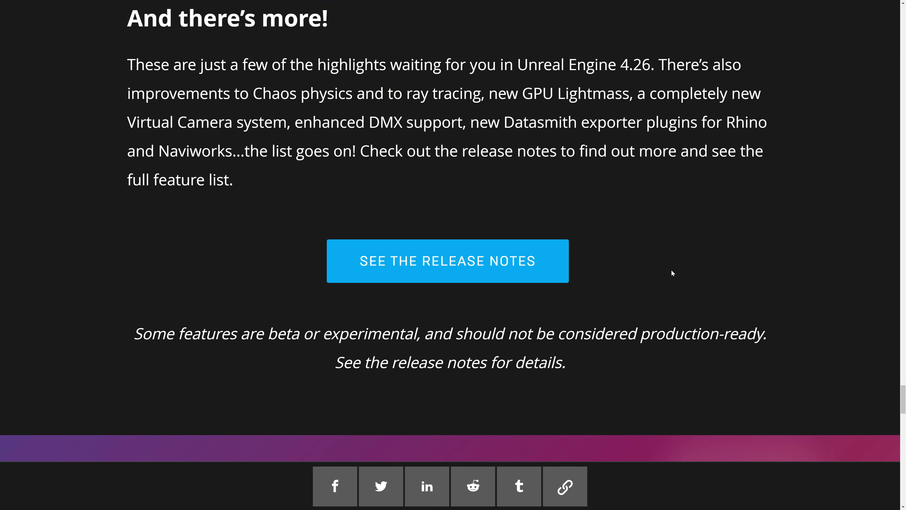
{"action": "left_click", "coordinate": [447, 261]}
Step: Scroll the 4.26 release notes past Major Features and Groom Asset Editor to Sky, Cloud, and Environment Lighting
{"action": "scroll", "coordinate": [640, 292], "scroll_direction": "down", "scroll_amount": 3}
{"action": "scroll", "coordinate": [640, 292], "scroll_direction": "down", "scroll_amount": 5}
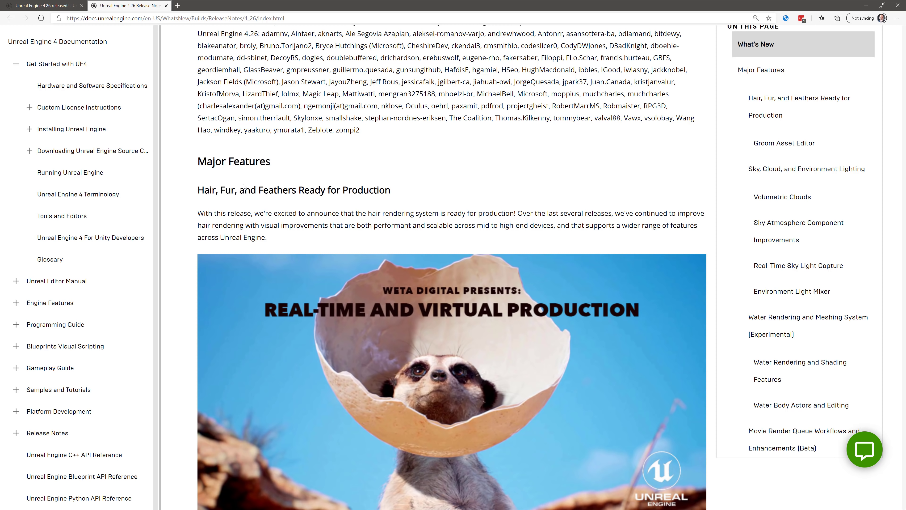
{"action": "scroll", "coordinate": [310, 216], "scroll_direction": "down", "scroll_amount": 6}
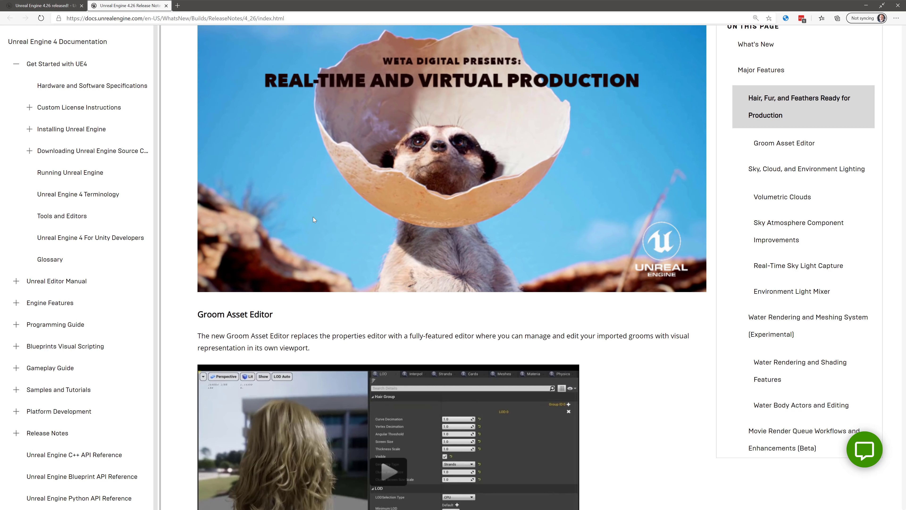
{"action": "scroll", "coordinate": [314, 218], "scroll_direction": "down", "scroll_amount": 6}
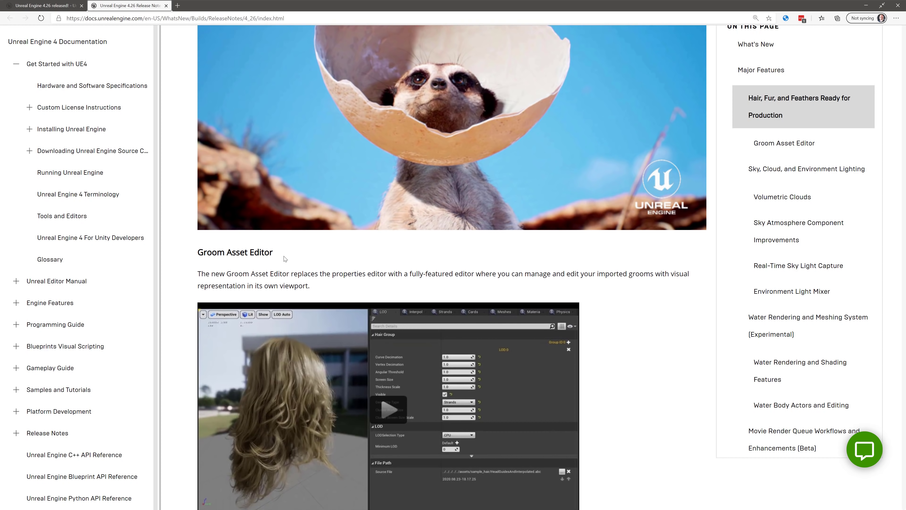
{"action": "scroll", "coordinate": [361, 342], "scroll_direction": "down", "scroll_amount": 7}
{"action": "scroll", "coordinate": [361, 339], "scroll_direction": "down", "scroll_amount": 3}
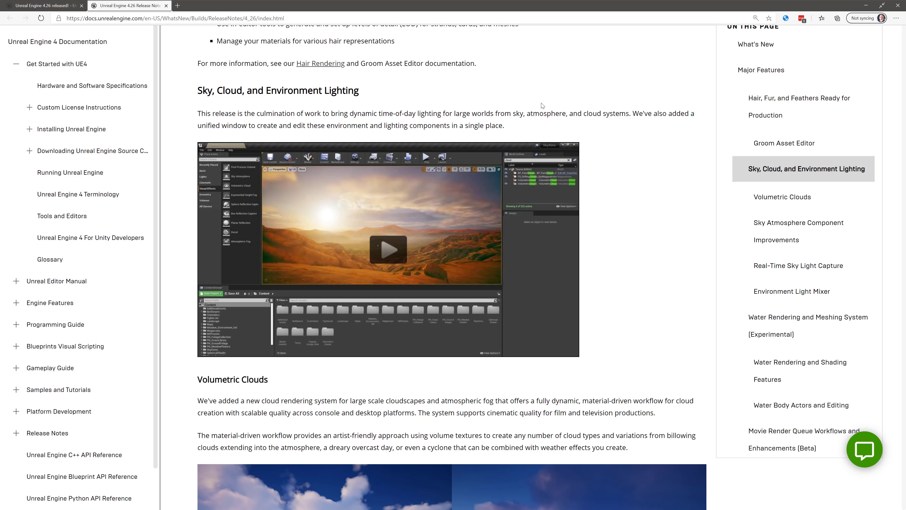
Step: Read through Volumetric Clouds, Sky Atmosphere, Sky Light Capture and Environment Light Mixer to Water Rendering
{"action": "scroll", "coordinate": [652, 210], "scroll_direction": "down", "scroll_amount": 2}
{"action": "scroll", "coordinate": [652, 210], "scroll_direction": "down", "scroll_amount": 6}
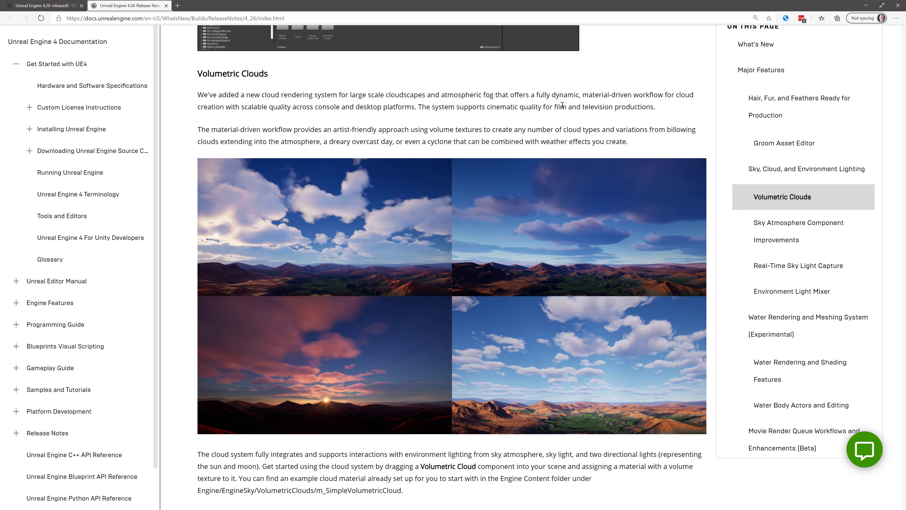
{"action": "scroll", "coordinate": [400, 235], "scroll_direction": "down", "scroll_amount": 4}
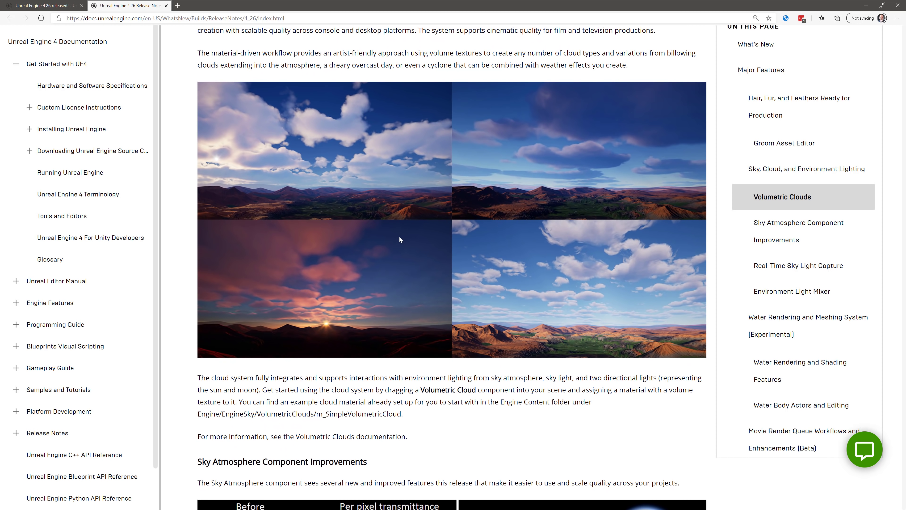
{"action": "scroll", "coordinate": [402, 234], "scroll_direction": "down", "scroll_amount": 2}
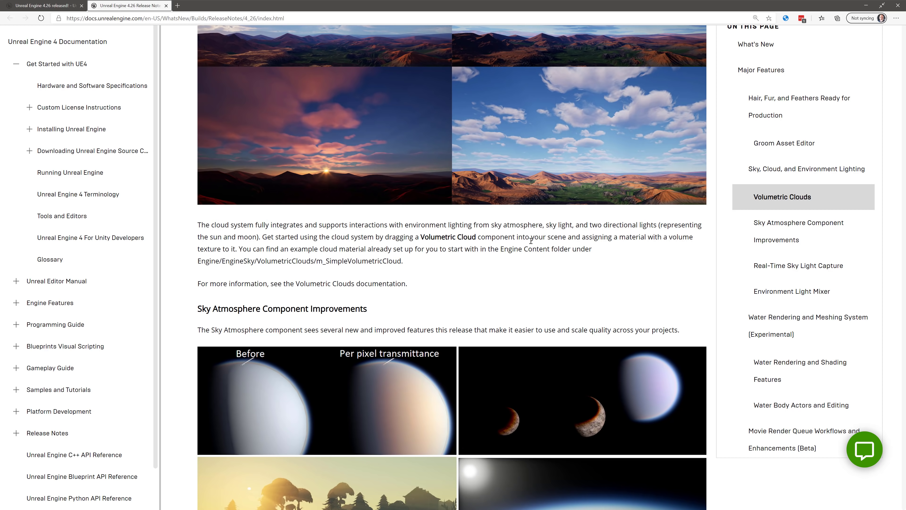
{"action": "scroll", "coordinate": [518, 238], "scroll_direction": "down", "scroll_amount": 4}
{"action": "scroll", "coordinate": [531, 240], "scroll_direction": "down", "scroll_amount": 5}
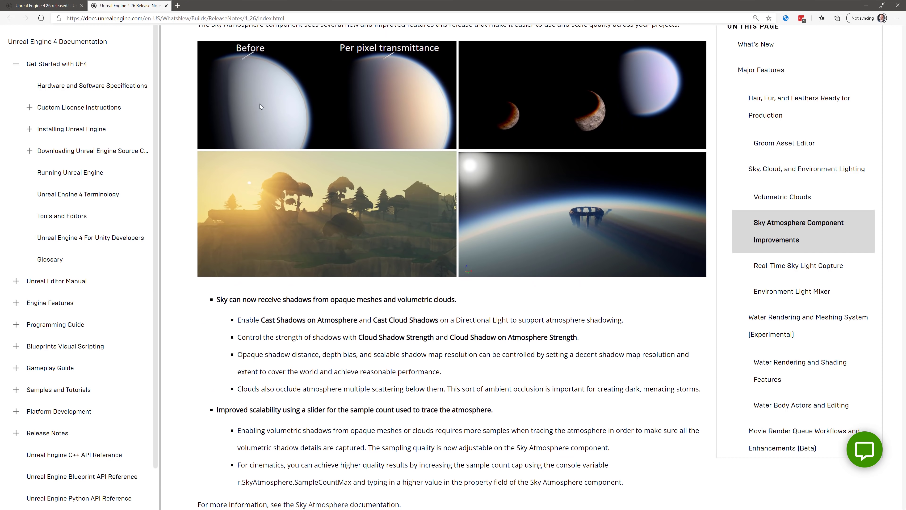
{"action": "scroll", "coordinate": [271, 100], "scroll_direction": "up", "scroll_amount": 4}
{"action": "scroll", "coordinate": [213, 87], "scroll_direction": "down", "scroll_amount": 1}
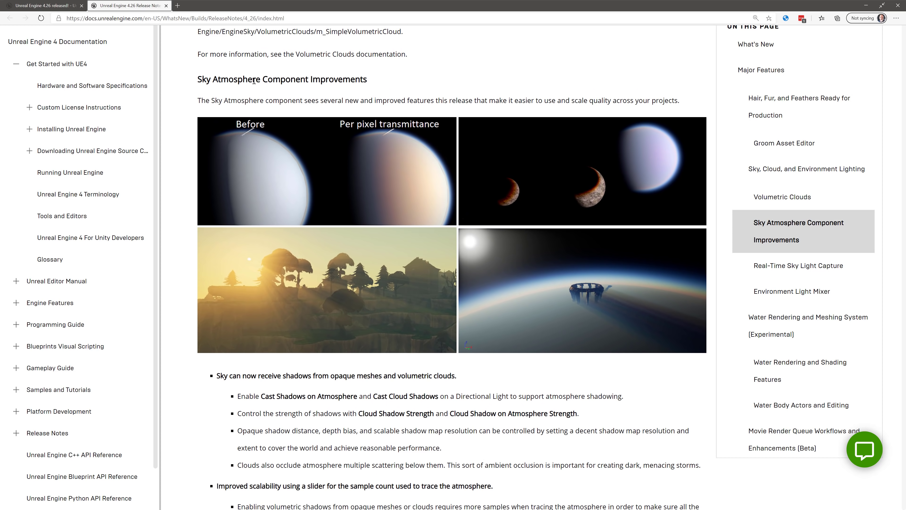
{"action": "scroll", "coordinate": [346, 213], "scroll_direction": "down", "scroll_amount": 12}
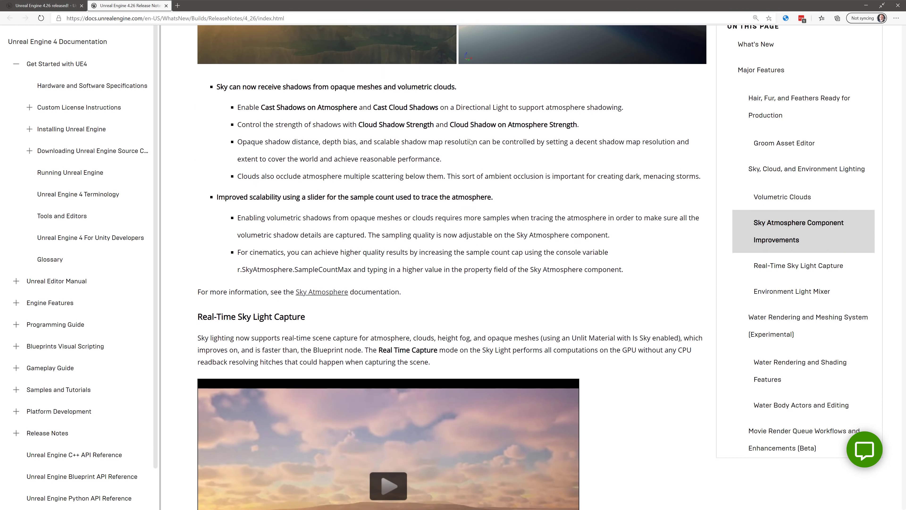
{"action": "scroll", "coordinate": [471, 137], "scroll_direction": "down", "scroll_amount": 2}
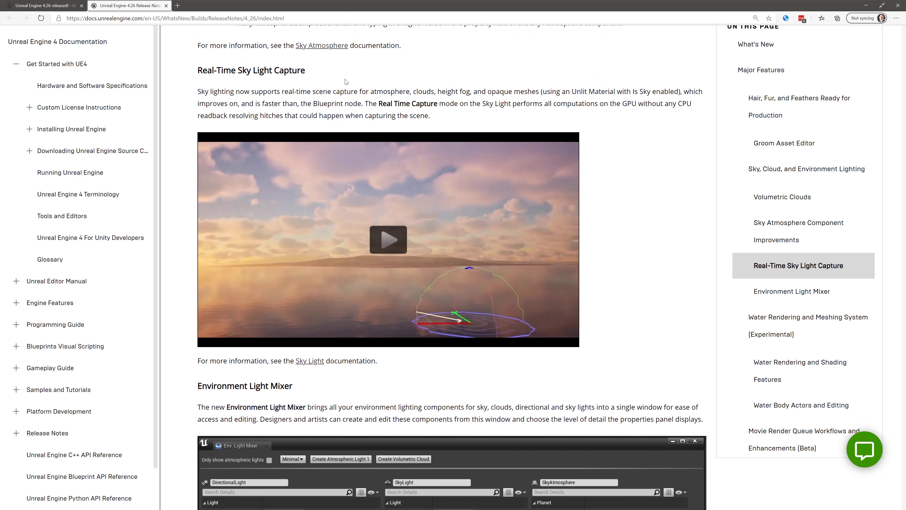
{"action": "scroll", "coordinate": [363, 80], "scroll_direction": "down", "scroll_amount": 8}
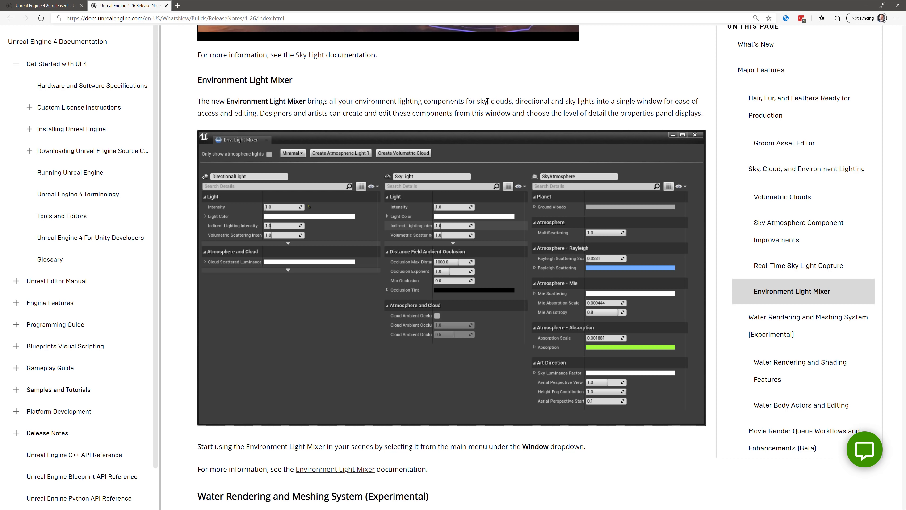
{"action": "scroll", "coordinate": [299, 93], "scroll_direction": "down", "scroll_amount": 10}
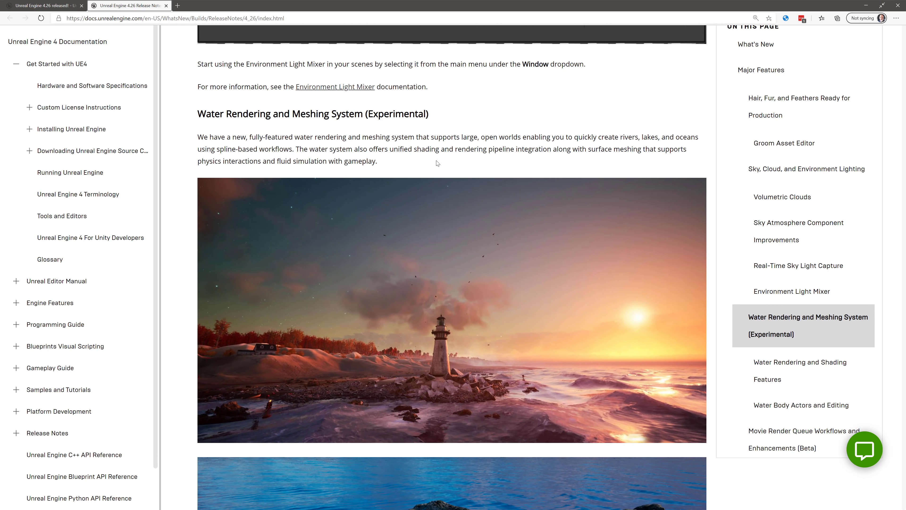
Step: Read the Water Rendering and Water Body Actors notes down to Movie Render Queue Workflows (Beta)
{"action": "scroll", "coordinate": [484, 262], "scroll_direction": "down", "scroll_amount": 6}
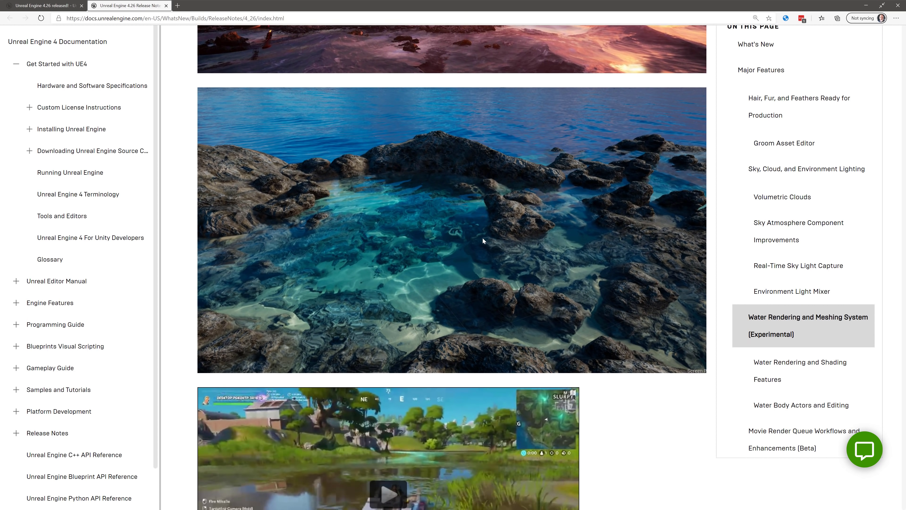
{"action": "scroll", "coordinate": [482, 240], "scroll_direction": "down", "scroll_amount": 3}
{"action": "scroll", "coordinate": [474, 200], "scroll_direction": "up", "scroll_amount": 7}
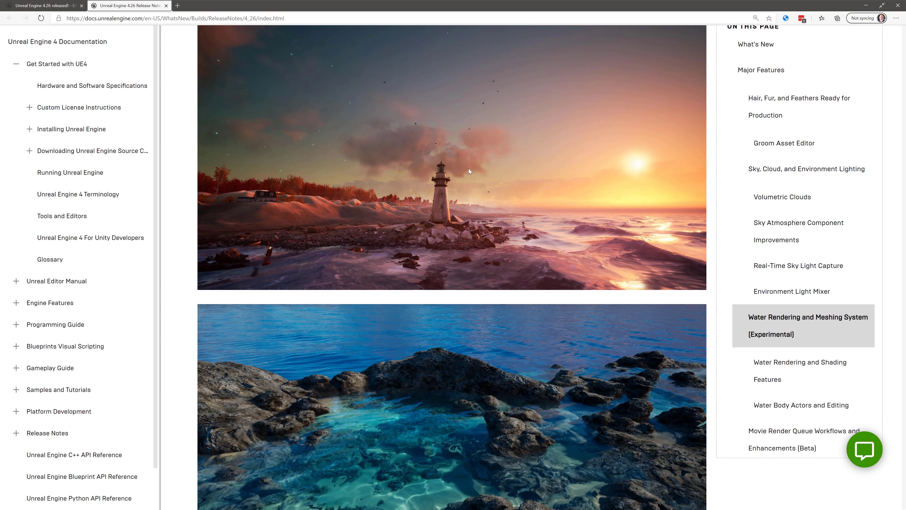
{"action": "scroll", "coordinate": [468, 169], "scroll_direction": "down", "scroll_amount": 6}
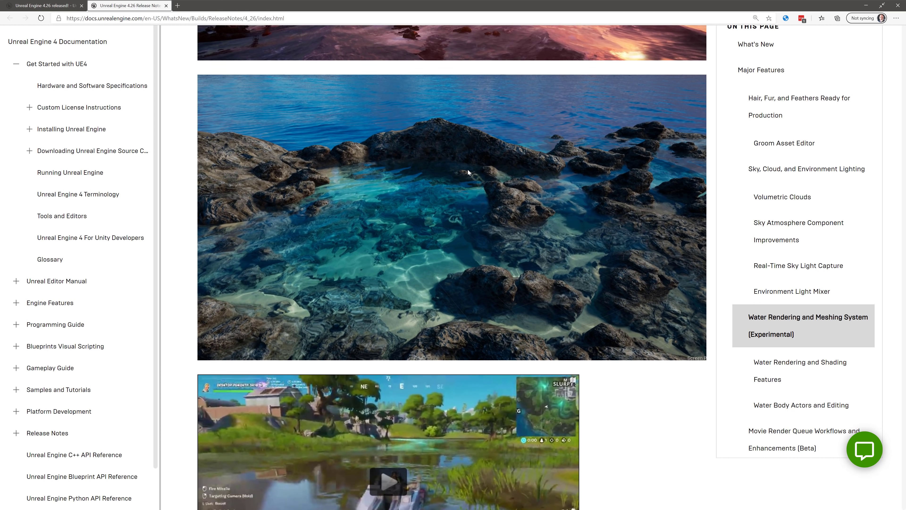
{"action": "scroll", "coordinate": [467, 169], "scroll_direction": "up", "scroll_amount": 4}
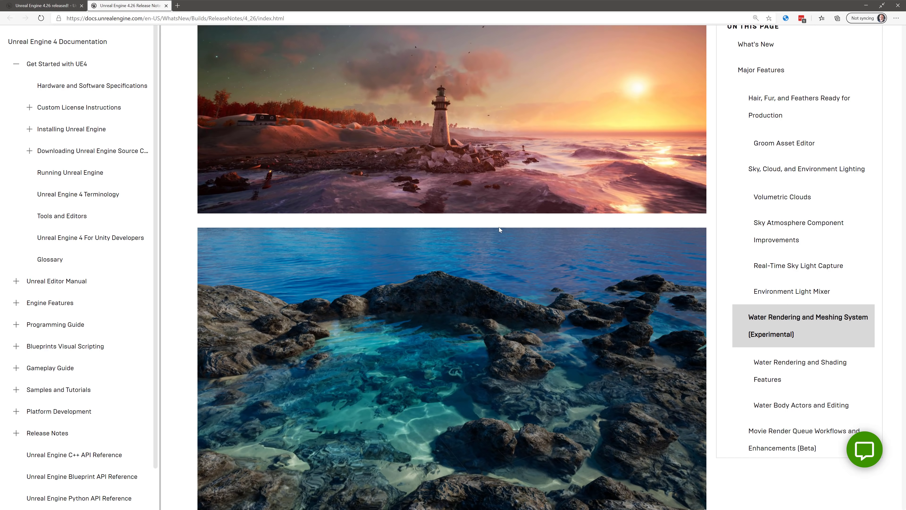
{"action": "scroll", "coordinate": [500, 228], "scroll_direction": "down", "scroll_amount": 12}
{"action": "scroll", "coordinate": [501, 225], "scroll_direction": "down", "scroll_amount": 10}
{"action": "scroll", "coordinate": [502, 226], "scroll_direction": "down", "scroll_amount": 1}
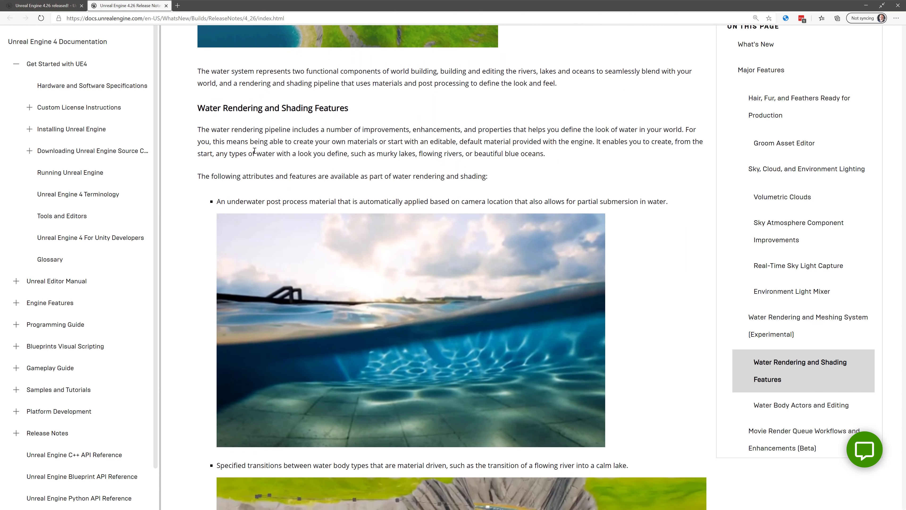
{"action": "scroll", "coordinate": [581, 122], "scroll_direction": "down", "scroll_amount": 17}
{"action": "scroll", "coordinate": [668, 188], "scroll_direction": "down", "scroll_amount": 9}
{"action": "scroll", "coordinate": [667, 179], "scroll_direction": "down", "scroll_amount": 3}
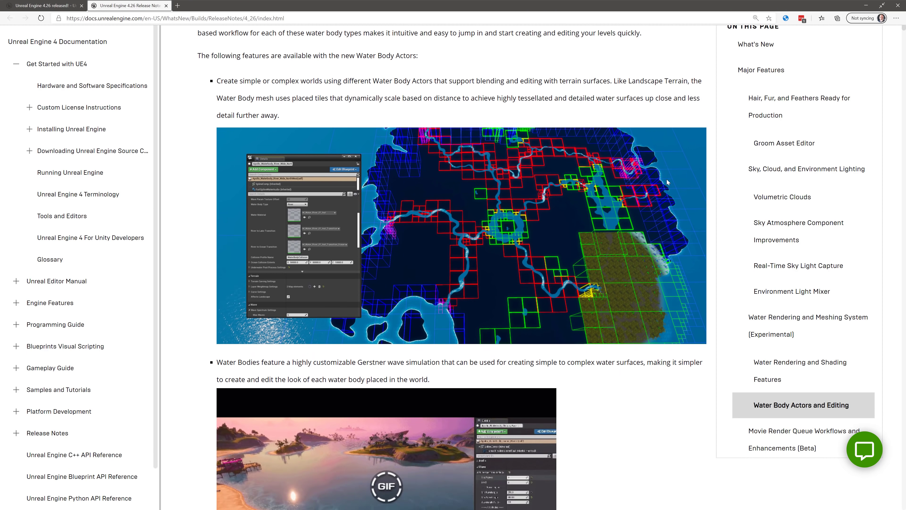
{"action": "scroll", "coordinate": [667, 180], "scroll_direction": "up", "scroll_amount": 1}
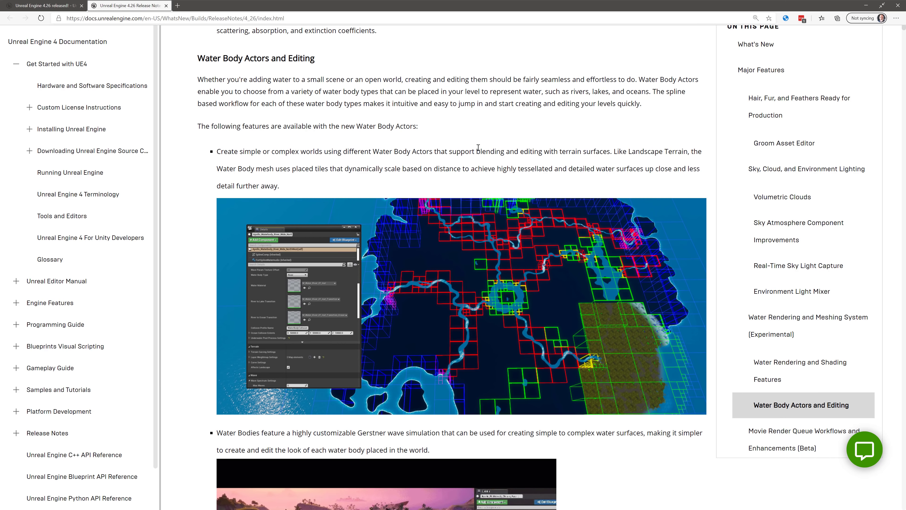
{"action": "scroll", "coordinate": [600, 177], "scroll_direction": "down", "scroll_amount": 7}
{"action": "scroll", "coordinate": [599, 179], "scroll_direction": "down", "scroll_amount": 7}
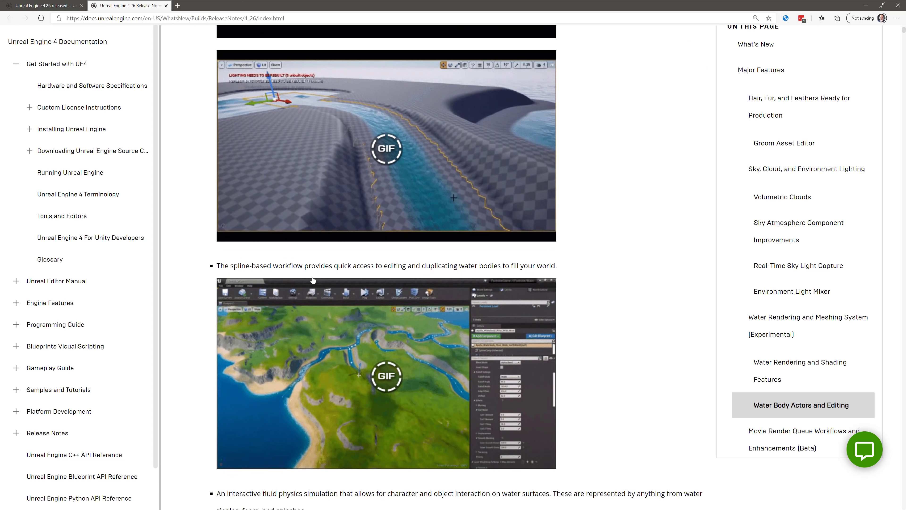
{"action": "scroll", "coordinate": [434, 309], "scroll_direction": "down", "scroll_amount": 10}
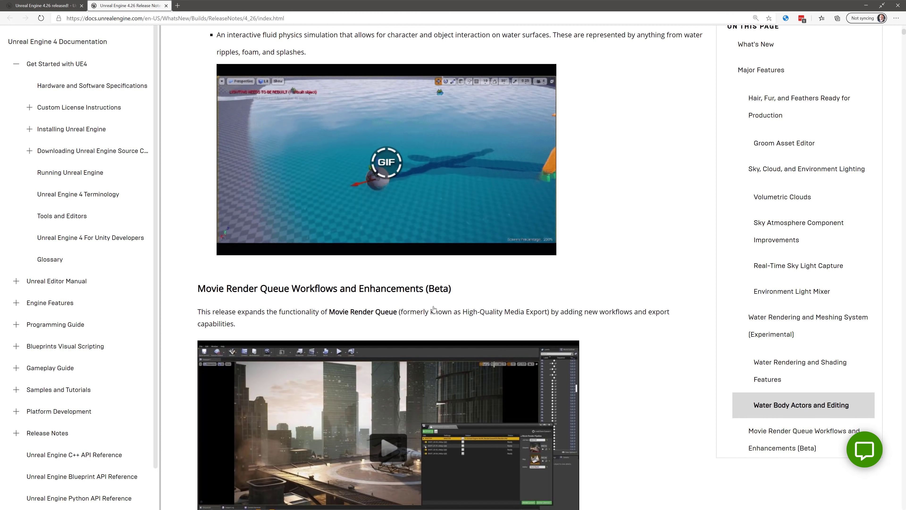
Step: Scroll from Pro Media Codecs past ControlRig import and nDisplay Configuration Viewer to Multi-GPU NVLink
{"action": "scroll", "coordinate": [434, 309], "scroll_direction": "down", "scroll_amount": 5}
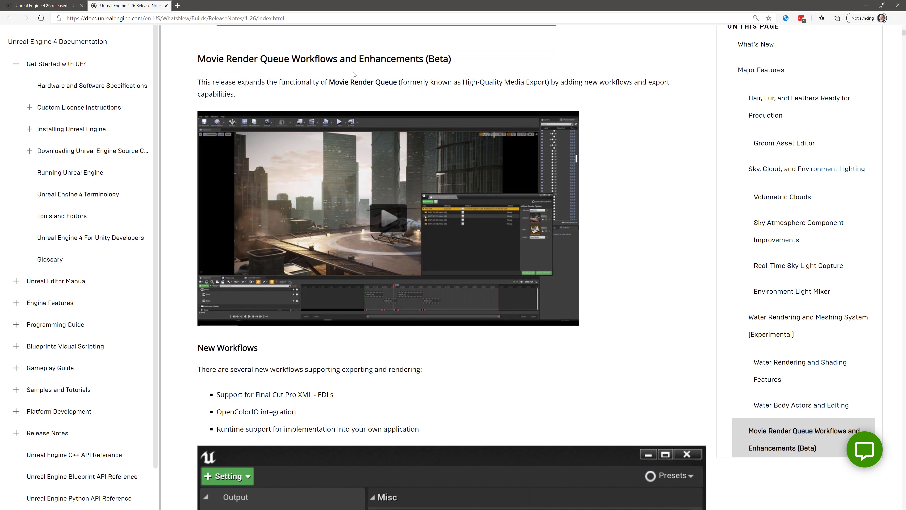
{"action": "scroll", "coordinate": [602, 225], "scroll_direction": "down", "scroll_amount": 10}
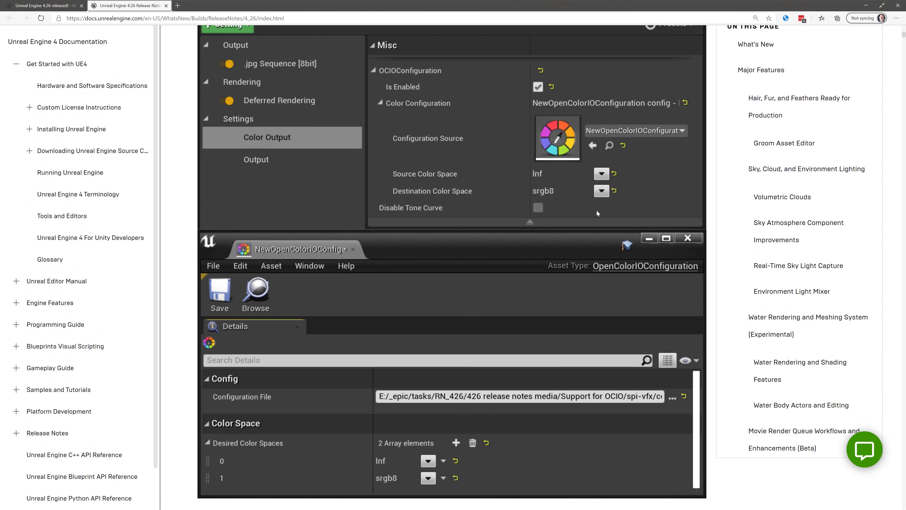
{"action": "scroll", "coordinate": [596, 213], "scroll_direction": "down", "scroll_amount": 12}
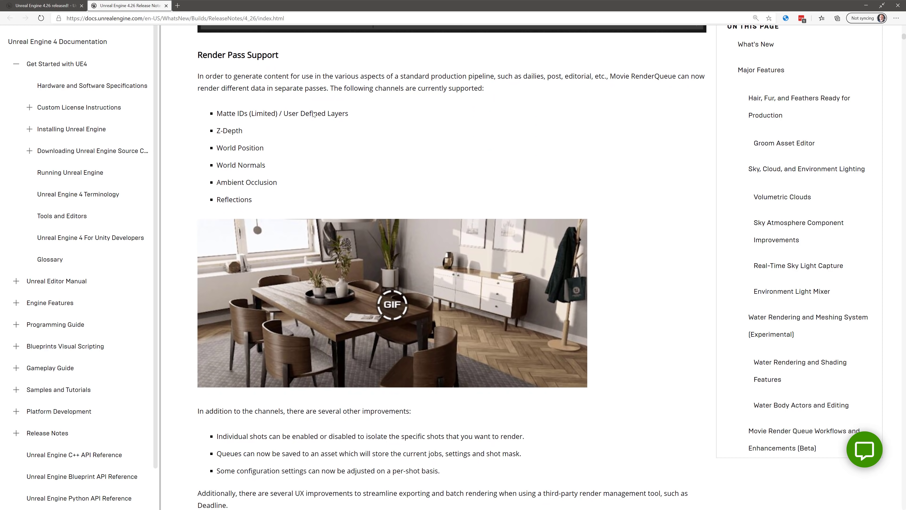
{"action": "scroll", "coordinate": [396, 114], "scroll_direction": "down", "scroll_amount": 10}
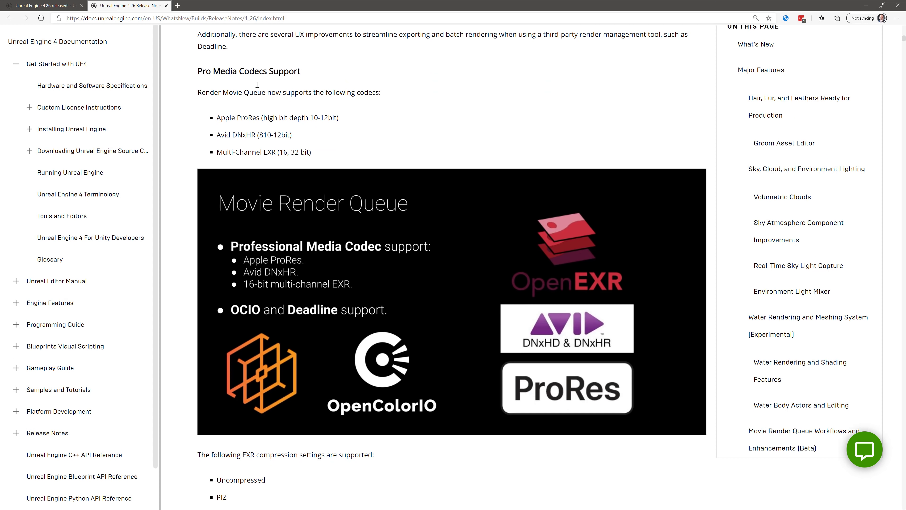
{"action": "scroll", "coordinate": [345, 114], "scroll_direction": "down", "scroll_amount": 13}
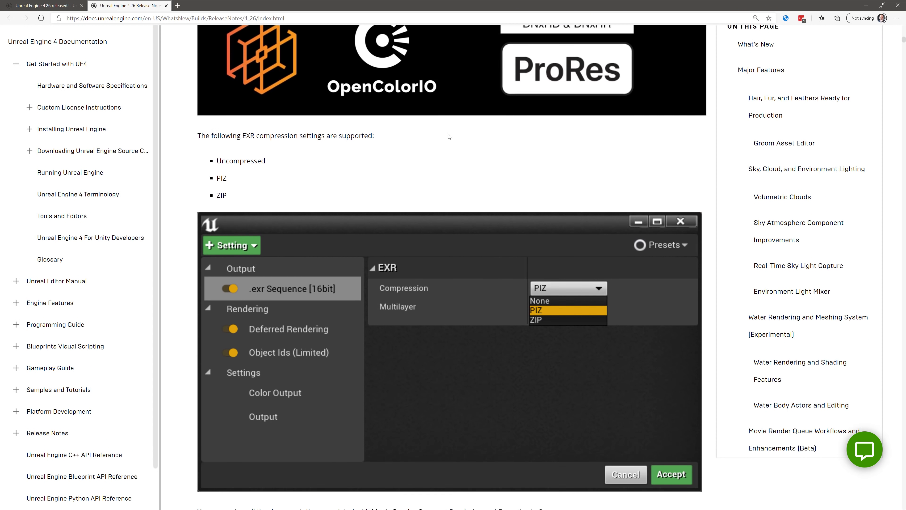
{"action": "scroll", "coordinate": [494, 158], "scroll_direction": "down", "scroll_amount": 2}
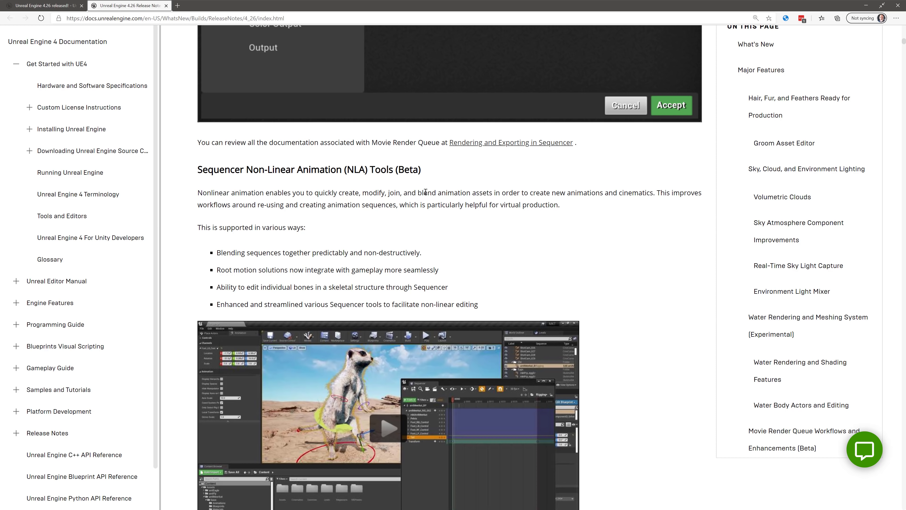
{"action": "scroll", "coordinate": [325, 227], "scroll_direction": "down", "scroll_amount": 4}
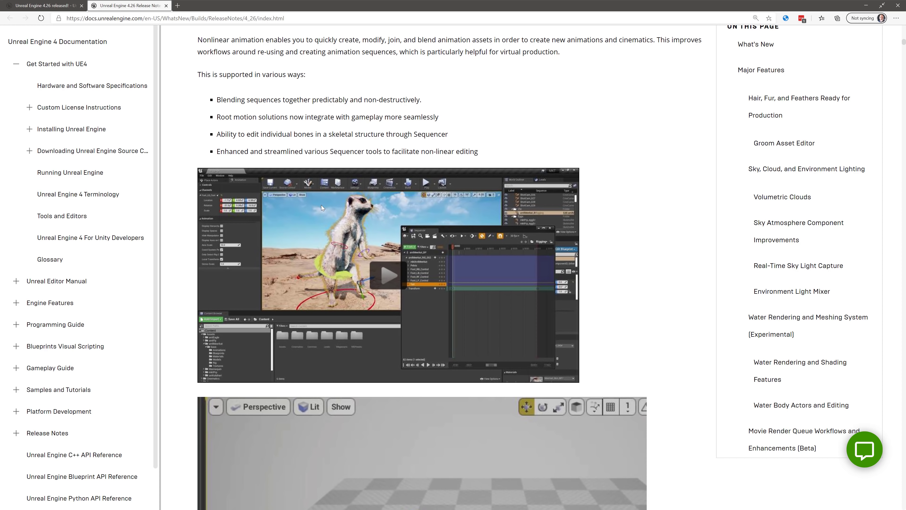
{"action": "scroll", "coordinate": [472, 193], "scroll_direction": "down", "scroll_amount": 10}
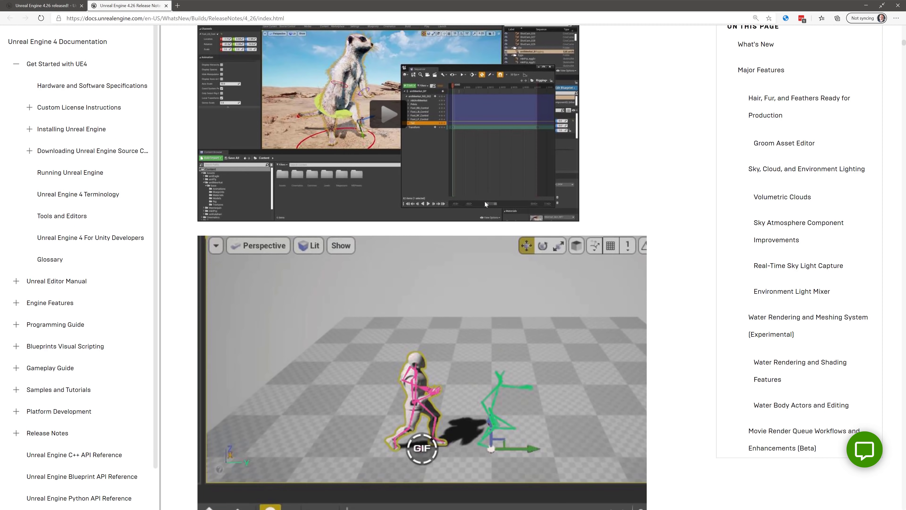
{"action": "scroll", "coordinate": [484, 204], "scroll_direction": "down", "scroll_amount": 5}
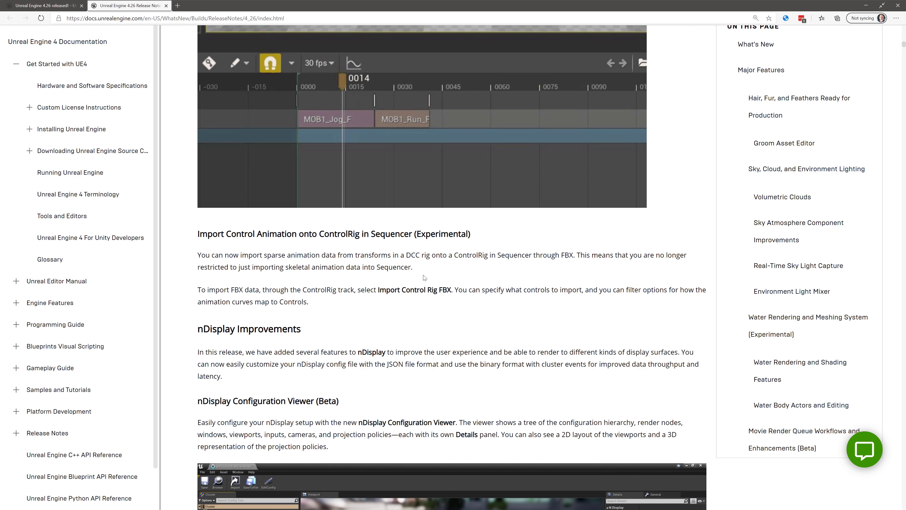
{"action": "scroll", "coordinate": [425, 277], "scroll_direction": "down", "scroll_amount": 4}
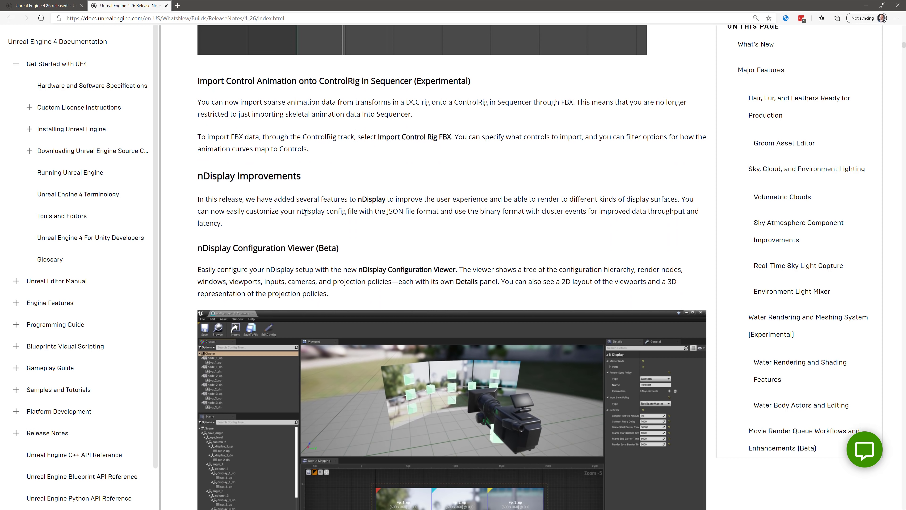
{"action": "scroll", "coordinate": [340, 212], "scroll_direction": "down", "scroll_amount": 12}
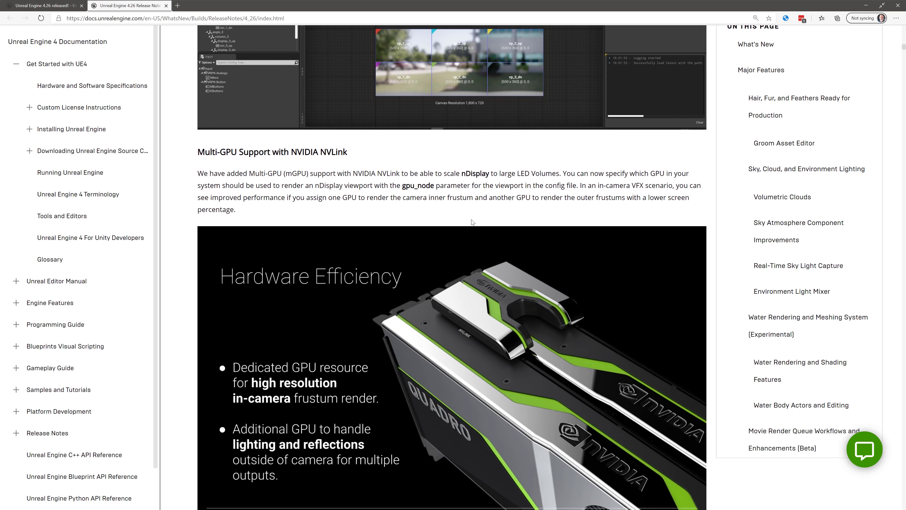
Step: Read past nDisplay, Collaborative Viewer and Remote Control API notes to the Chaos Physics (Beta) heading
{"action": "scroll", "coordinate": [464, 219], "scroll_direction": "down", "scroll_amount": 2}
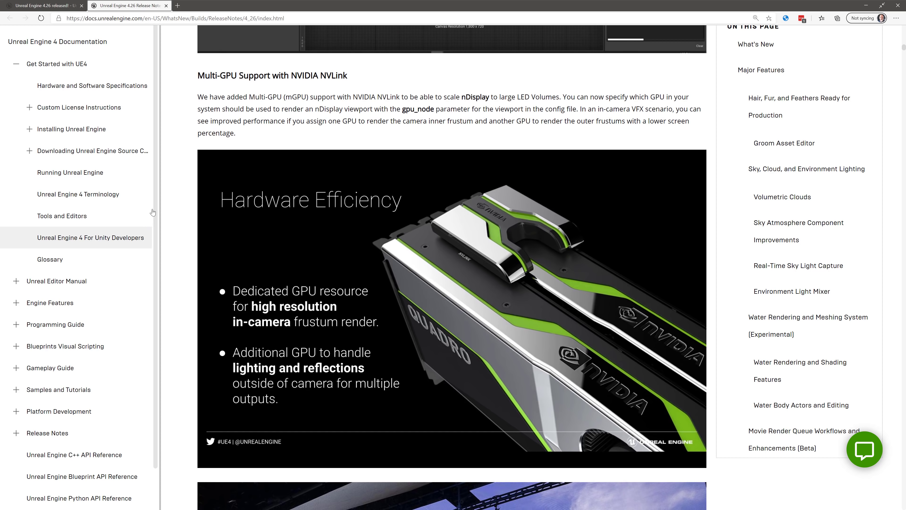
{"action": "scroll", "coordinate": [495, 203], "scroll_direction": "down", "scroll_amount": 7}
{"action": "scroll", "coordinate": [496, 201], "scroll_direction": "down", "scroll_amount": 10}
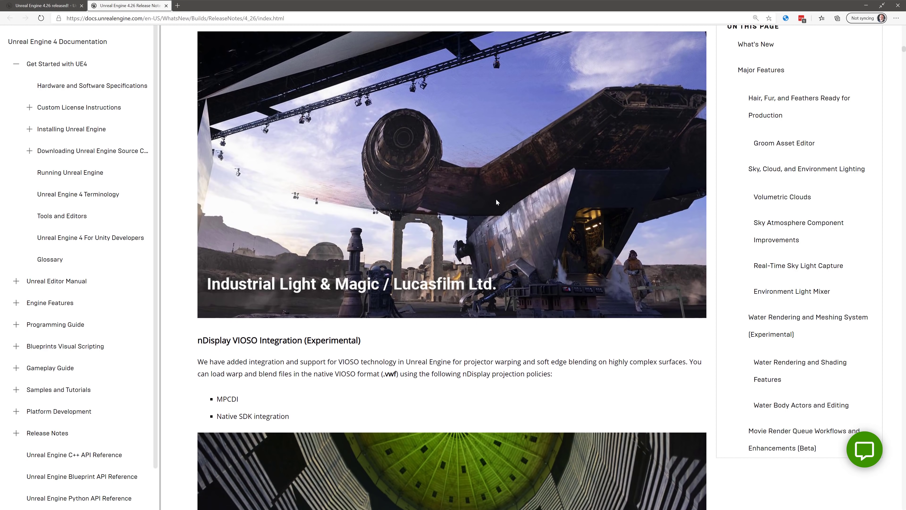
{"action": "scroll", "coordinate": [417, 157], "scroll_direction": "down", "scroll_amount": 18}
{"action": "scroll", "coordinate": [468, 161], "scroll_direction": "up", "scroll_amount": 6}
{"action": "scroll", "coordinate": [535, 202], "scroll_direction": "down", "scroll_amount": 6}
{"action": "scroll", "coordinate": [532, 198], "scroll_direction": "down", "scroll_amount": 14}
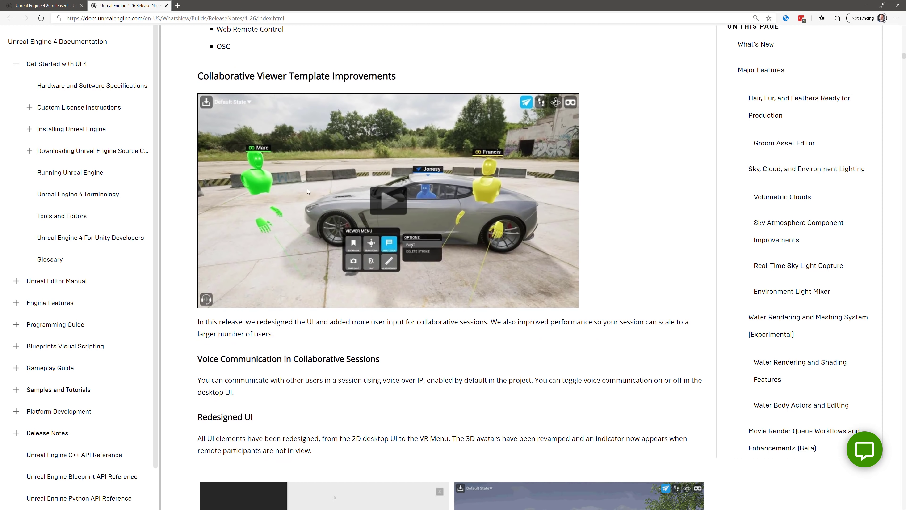
{"action": "scroll", "coordinate": [647, 202], "scroll_direction": "down", "scroll_amount": 20}
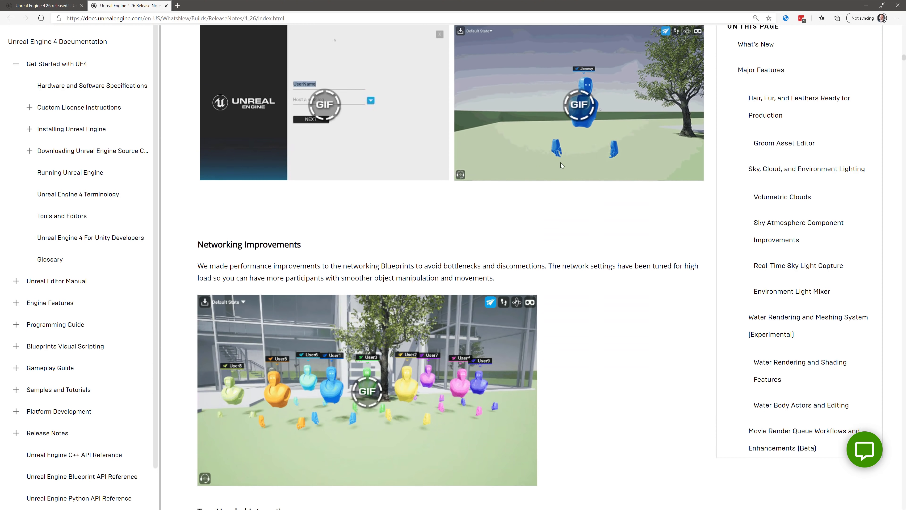
{"action": "scroll", "coordinate": [558, 158], "scroll_direction": "down", "scroll_amount": 7}
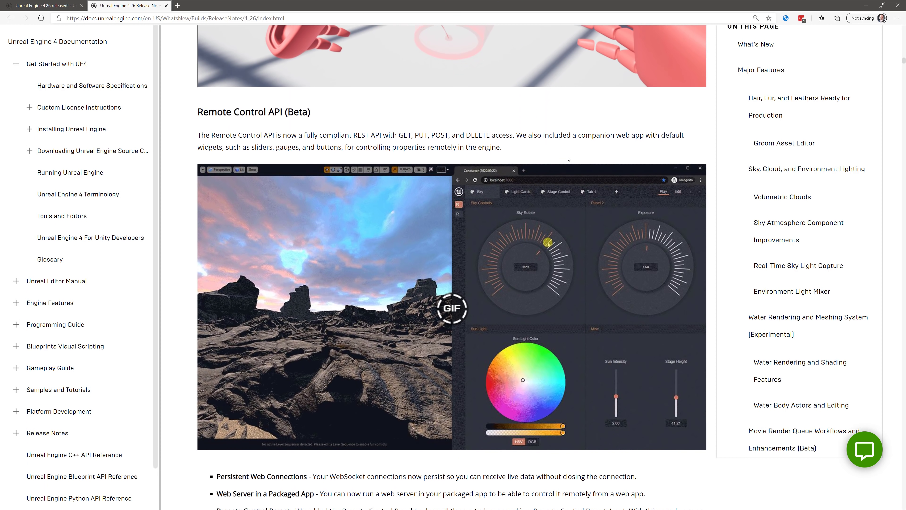
{"action": "scroll", "coordinate": [589, 196], "scroll_direction": "up", "scroll_amount": 5}
{"action": "scroll", "coordinate": [589, 195], "scroll_direction": "up", "scroll_amount": 4}
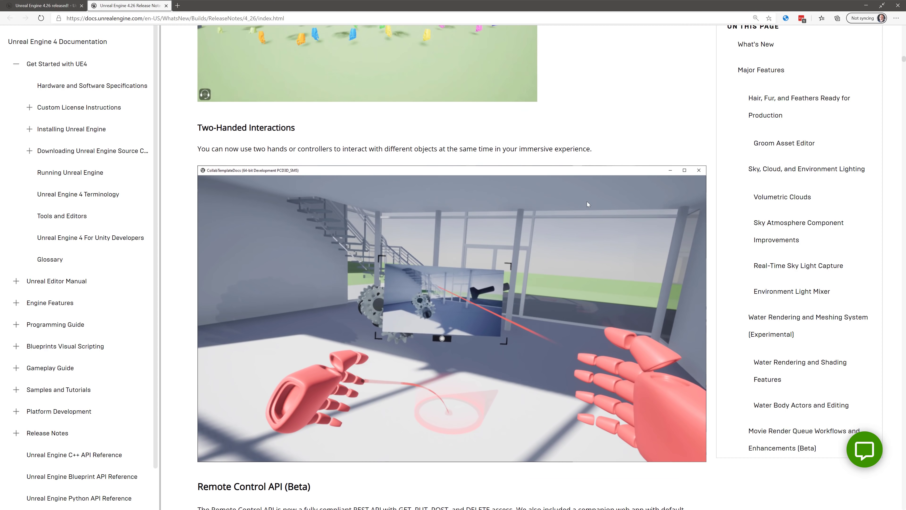
{"action": "scroll", "coordinate": [586, 201], "scroll_direction": "down", "scroll_amount": 2}
{"action": "scroll", "coordinate": [588, 210], "scroll_direction": "down", "scroll_amount": 13}
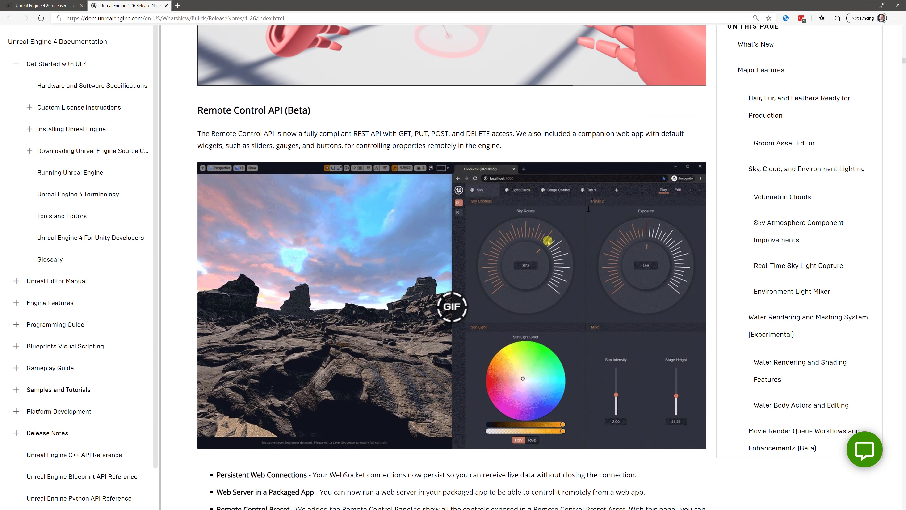
{"action": "scroll", "coordinate": [588, 207], "scroll_direction": "down", "scroll_amount": 7}
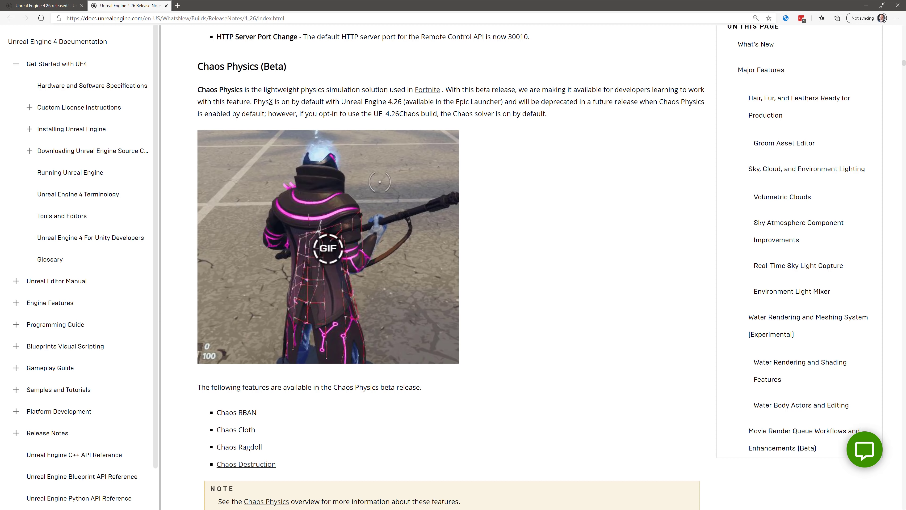
Step: Highlight the PhysX-default sentence, then read past Chaos Vehicle and Zen Loader to Improved Mesh Creation Tools
{"action": "left_click_drag", "start_coordinate": [251, 101], "coordinate": [590, 102]}
{"action": "left_click", "coordinate": [595, 102]}
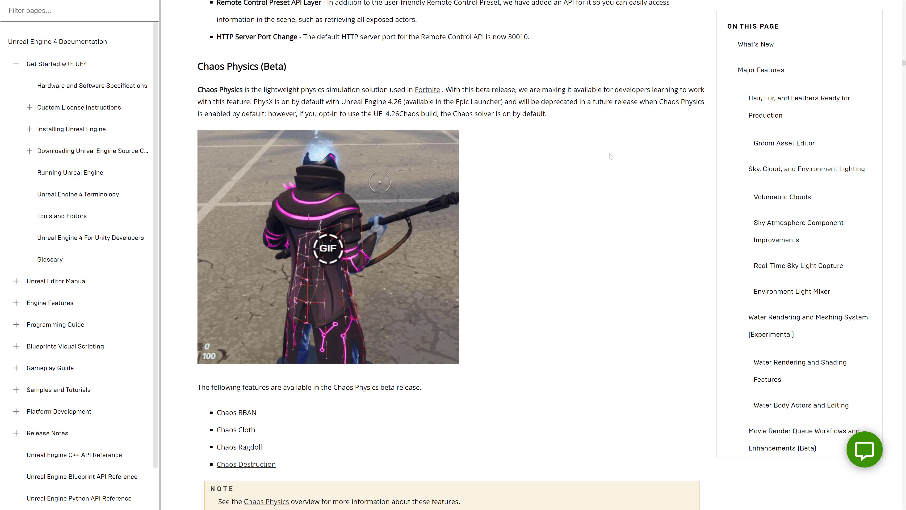
{"action": "scroll", "coordinate": [610, 156], "scroll_direction": "down", "scroll_amount": 10}
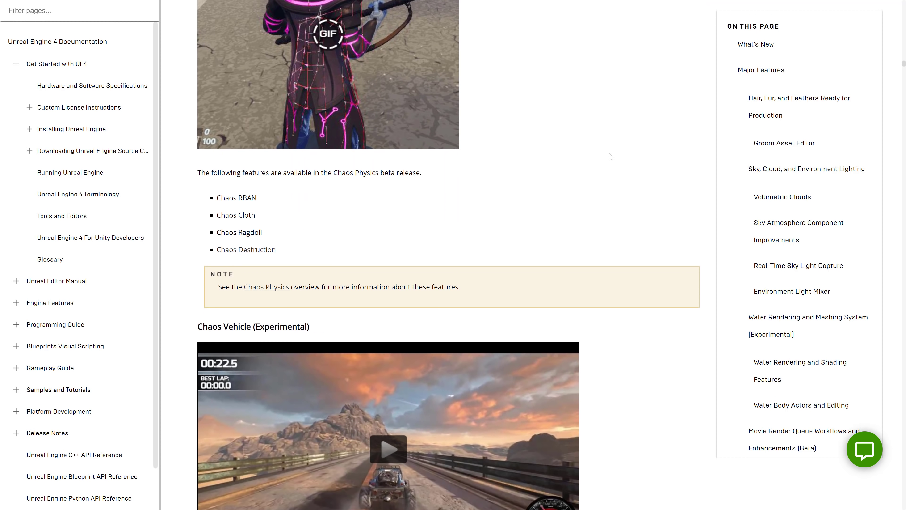
{"action": "scroll", "coordinate": [611, 156], "scroll_direction": "down", "scroll_amount": 3}
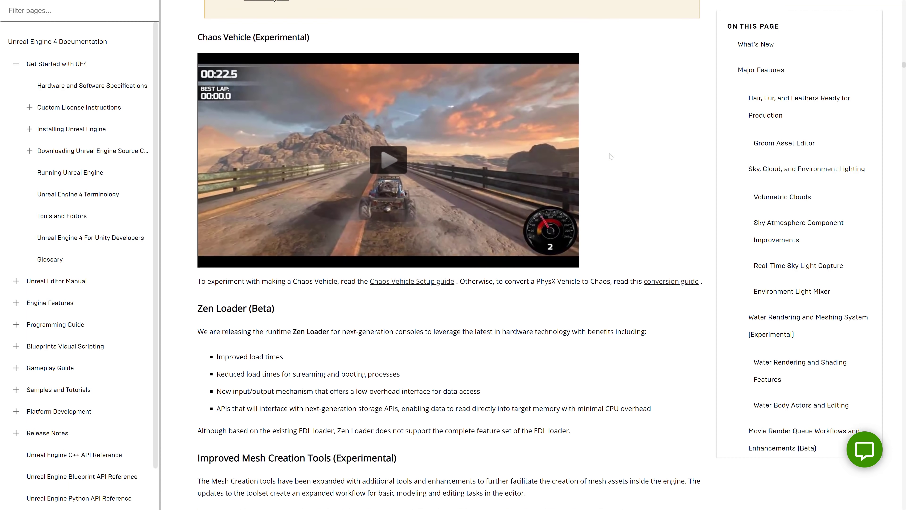
{"action": "scroll", "coordinate": [544, 258], "scroll_direction": "down", "scroll_amount": 3}
{"action": "scroll", "coordinate": [544, 258], "scroll_direction": "down", "scroll_amount": 2}
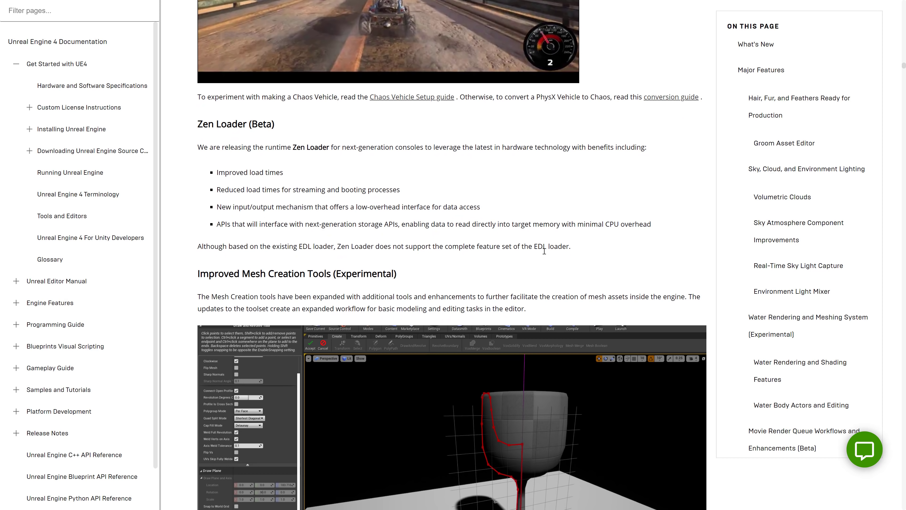
{"action": "scroll", "coordinate": [640, 262], "scroll_direction": "down", "scroll_amount": 2}
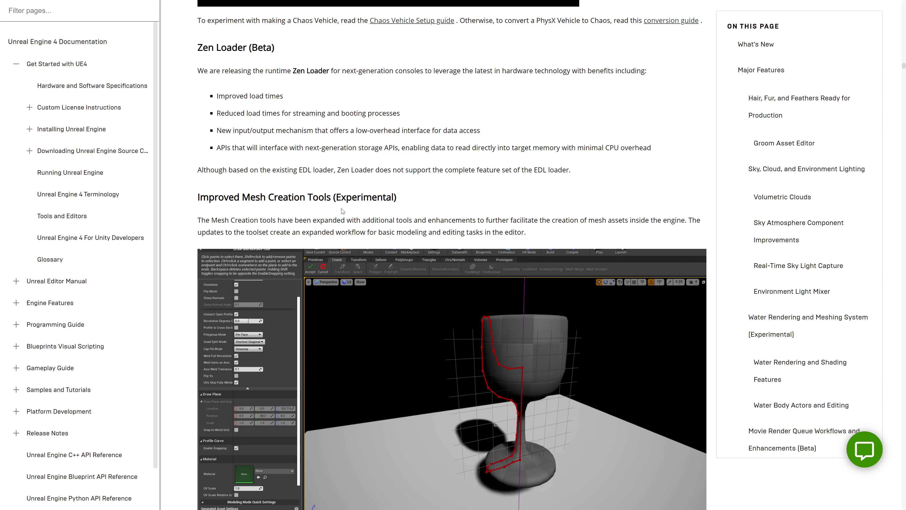
Step: Scroll past the Mirror, Boolean, Mesh Editing and Improved Sculpting Tools notes to the Datasmith Navisworks heading
{"action": "scroll", "coordinate": [342, 210], "scroll_direction": "down", "scroll_amount": 10}
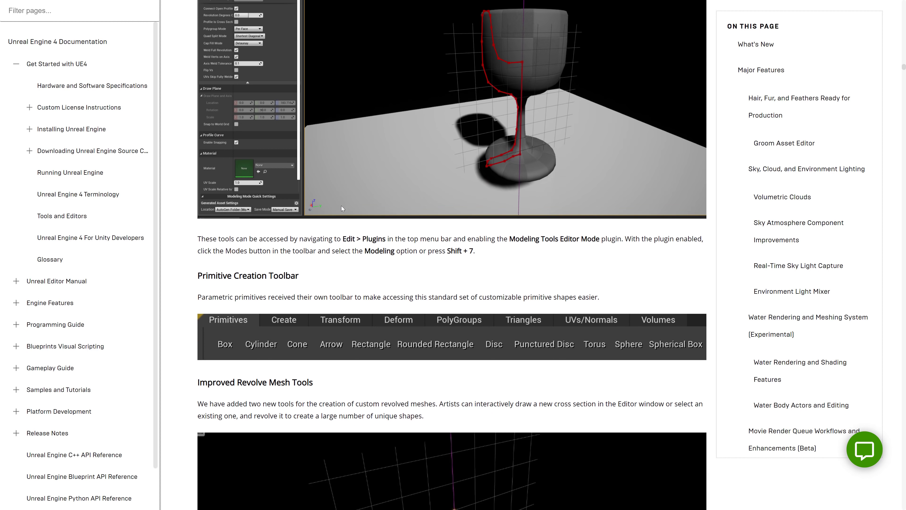
{"action": "scroll", "coordinate": [343, 208], "scroll_direction": "down", "scroll_amount": 2}
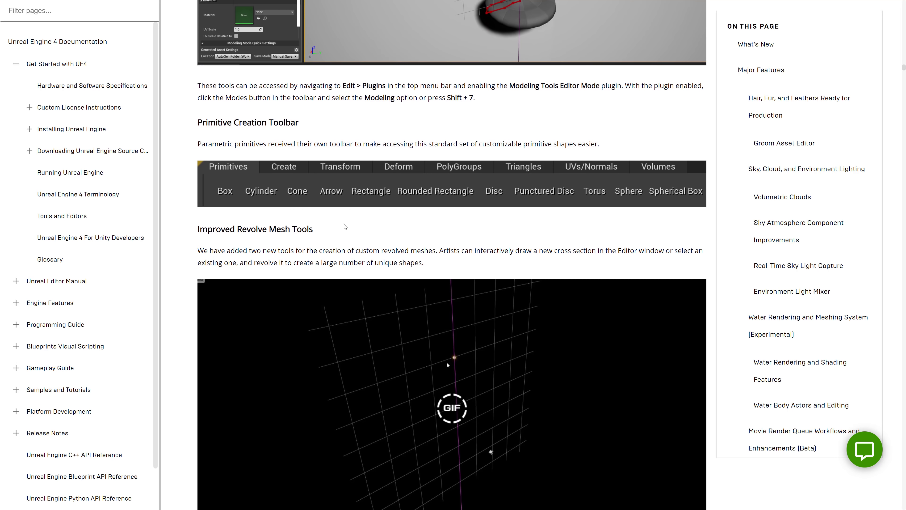
{"action": "scroll", "coordinate": [379, 226], "scroll_direction": "down", "scroll_amount": 13}
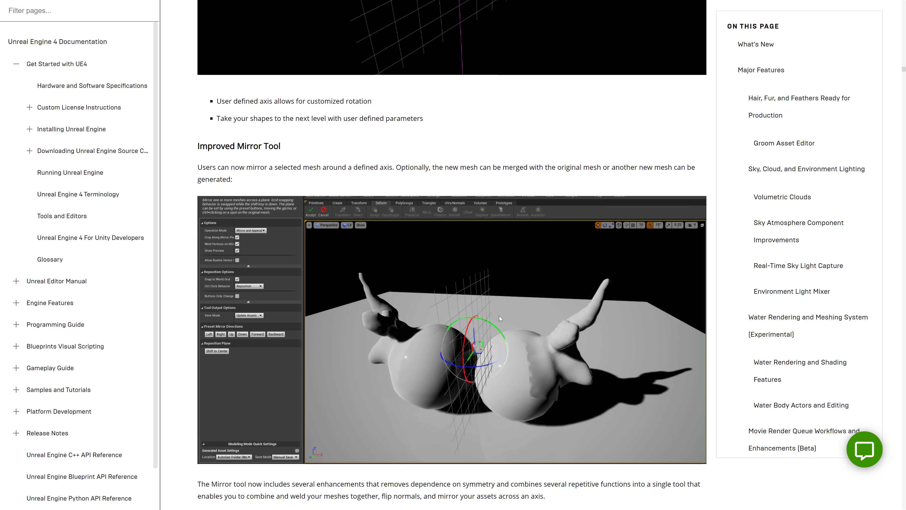
{"action": "scroll", "coordinate": [502, 325], "scroll_direction": "down", "scroll_amount": 15}
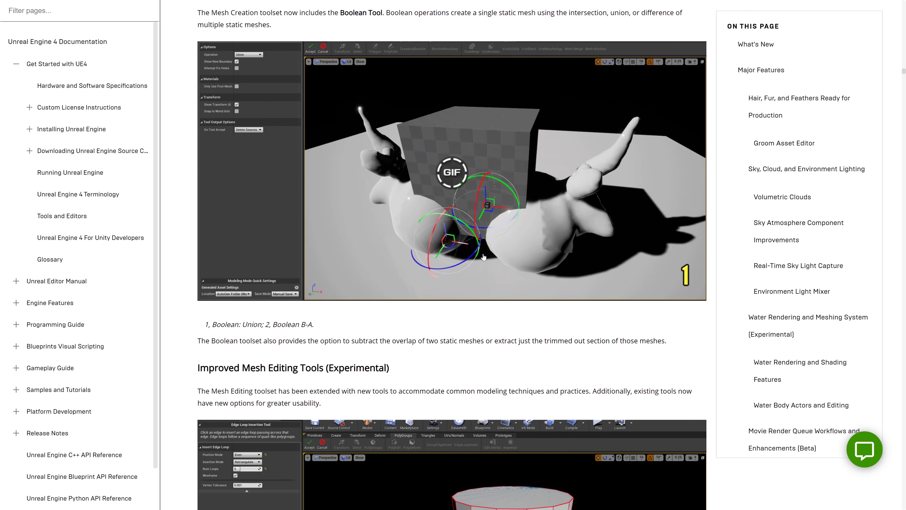
{"action": "scroll", "coordinate": [483, 256], "scroll_direction": "down", "scroll_amount": 15}
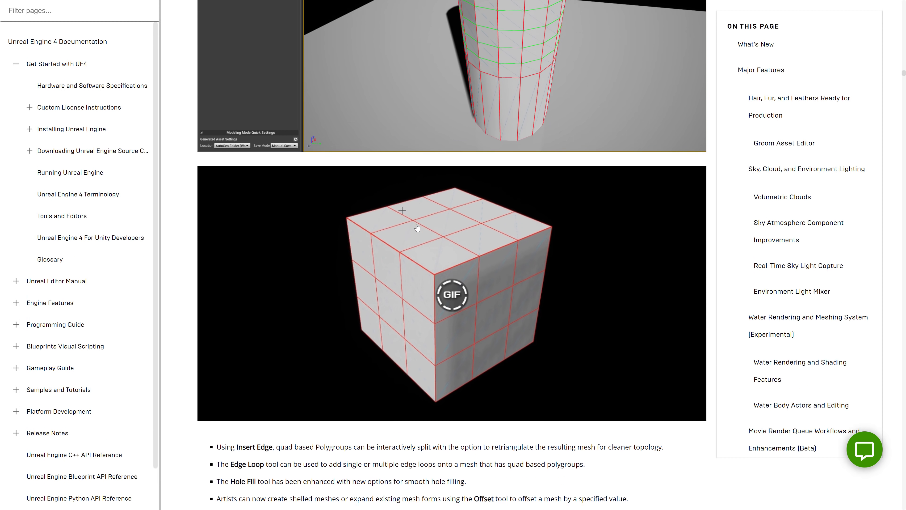
{"action": "scroll", "coordinate": [417, 226], "scroll_direction": "down", "scroll_amount": 10}
{"action": "scroll", "coordinate": [416, 225], "scroll_direction": "up", "scroll_amount": 4}
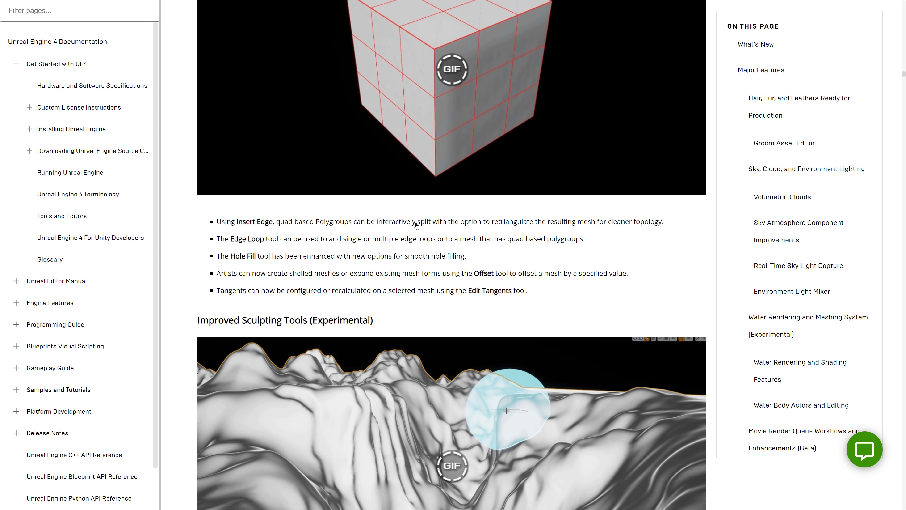
{"action": "scroll", "coordinate": [442, 196], "scroll_direction": "down", "scroll_amount": 6}
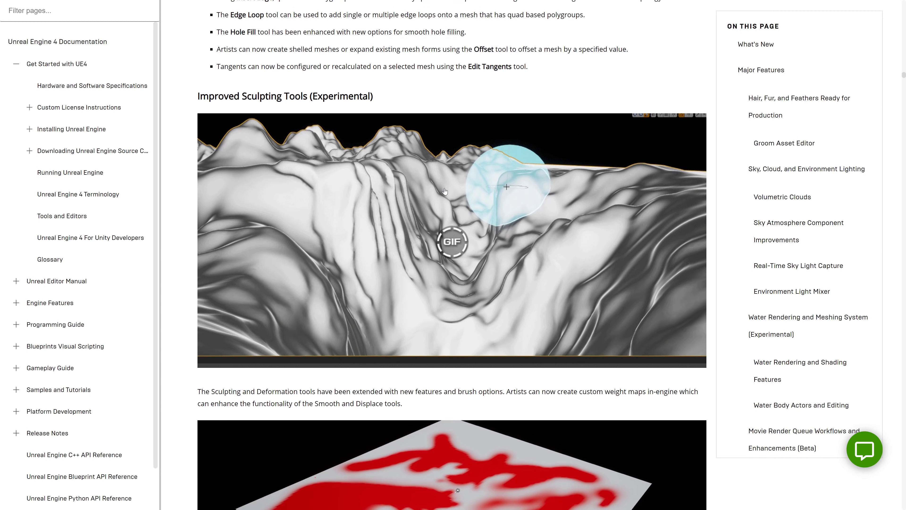
{"action": "scroll", "coordinate": [453, 190], "scroll_direction": "down", "scroll_amount": 12}
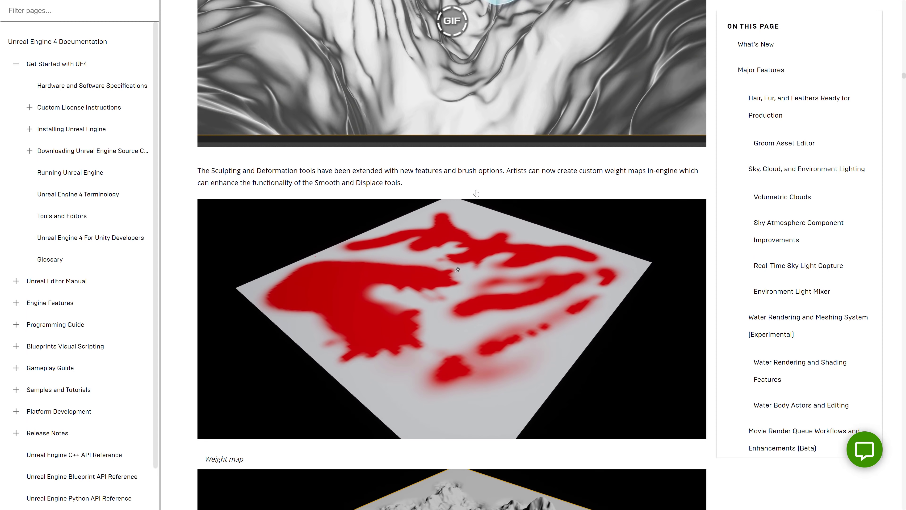
{"action": "scroll", "coordinate": [476, 190], "scroll_direction": "down", "scroll_amount": 10}
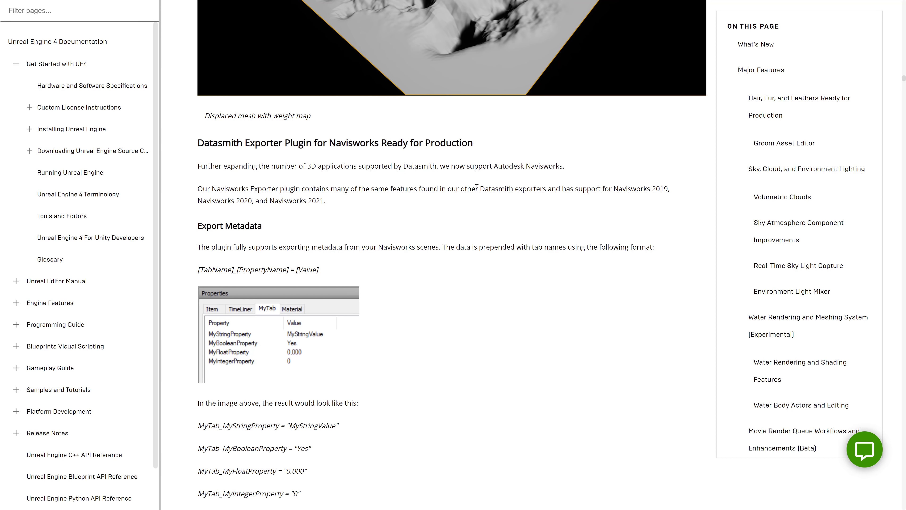
Step: Scroll from the USD sections past DMX, Live Link XR and Visual Dataprep to Control Rig Inversion
{"action": "scroll", "coordinate": [521, 154], "scroll_direction": "down", "scroll_amount": 10}
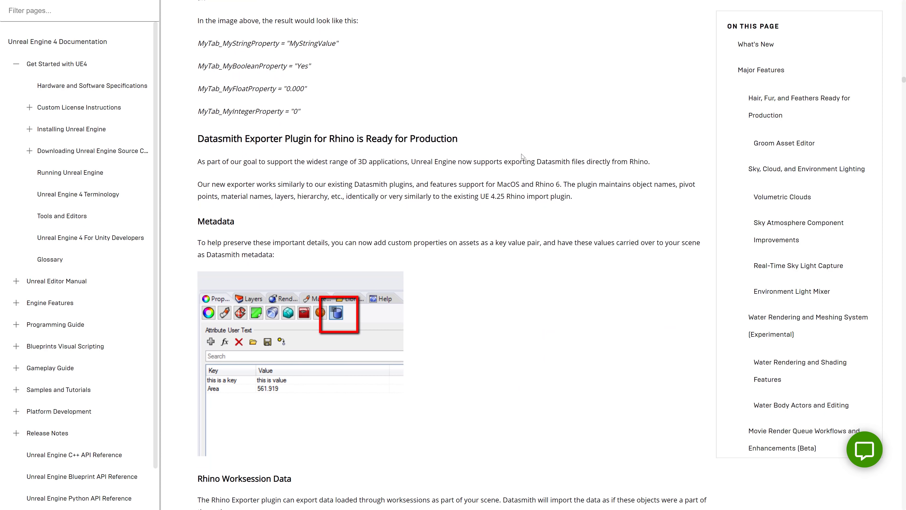
{"action": "scroll", "coordinate": [521, 156], "scroll_direction": "down", "scroll_amount": 10}
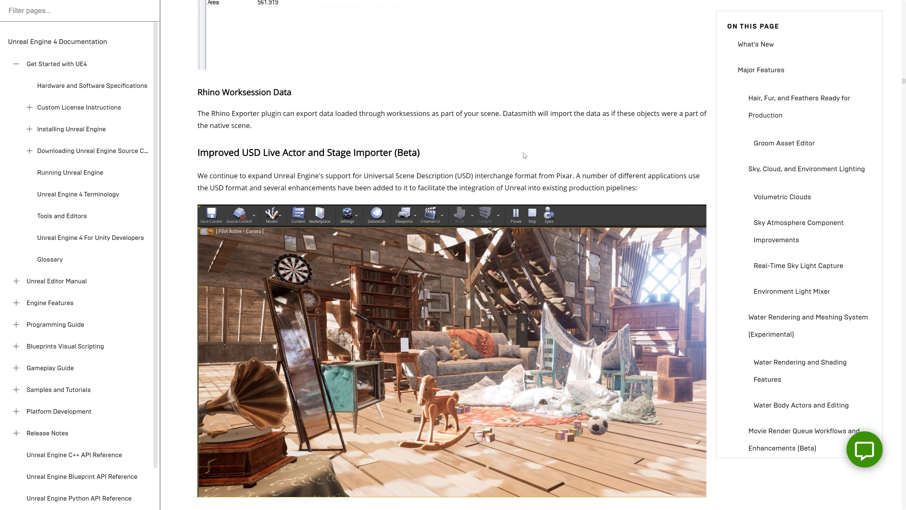
{"action": "scroll", "coordinate": [524, 155], "scroll_direction": "down", "scroll_amount": 2}
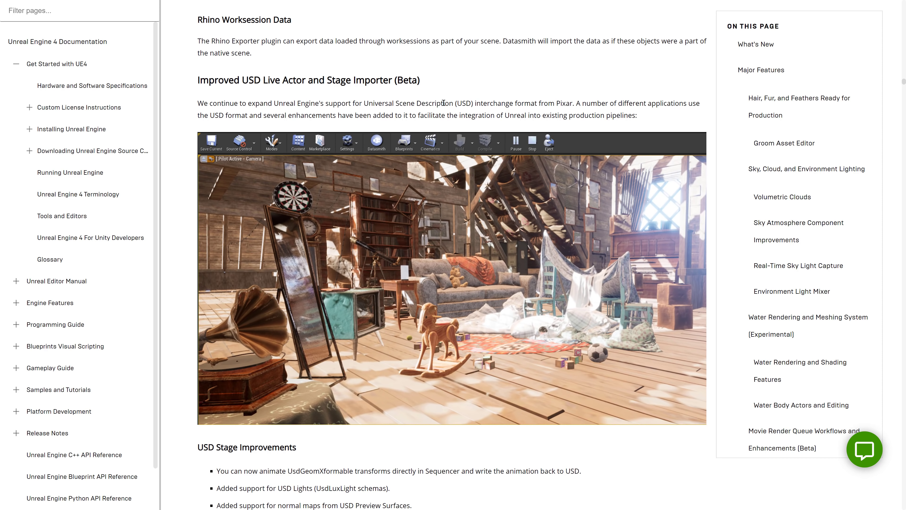
{"action": "scroll", "coordinate": [561, 124], "scroll_direction": "down", "scroll_amount": 5}
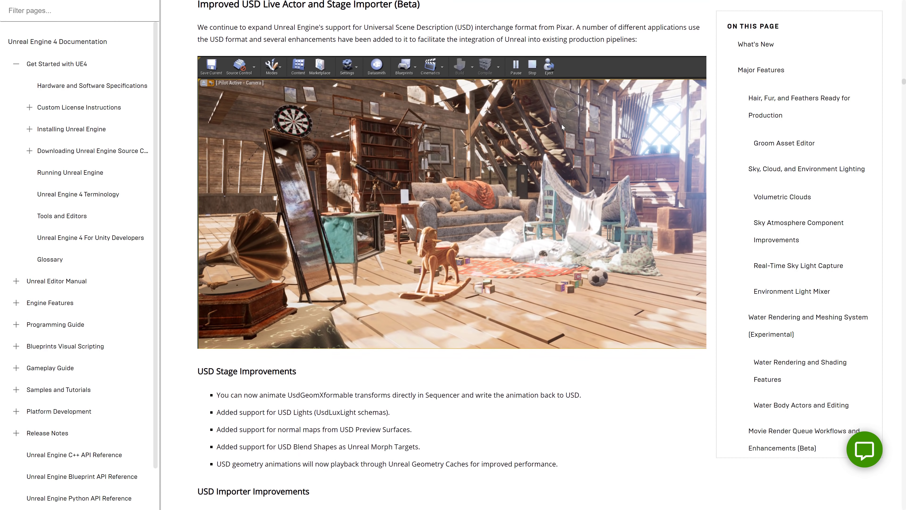
{"action": "scroll", "coordinate": [564, 161], "scroll_direction": "down", "scroll_amount": 10}
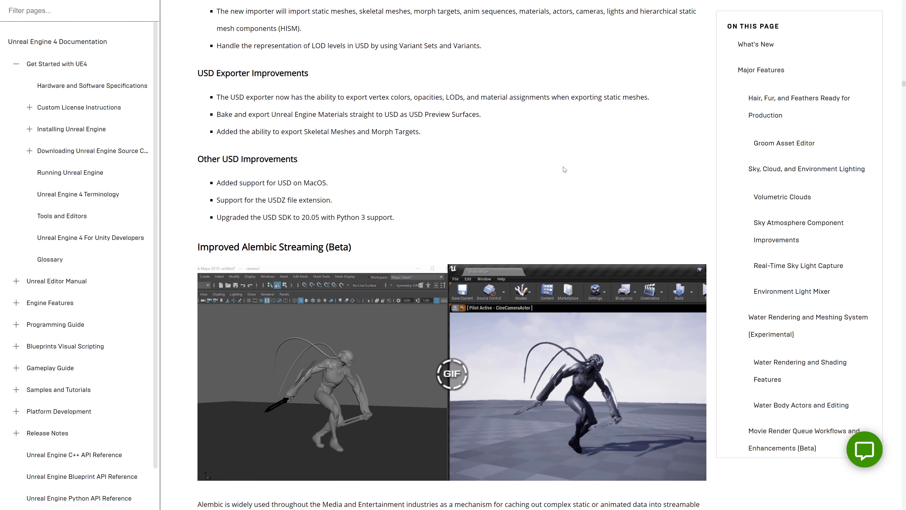
{"action": "scroll", "coordinate": [552, 158], "scroll_direction": "down", "scroll_amount": 4}
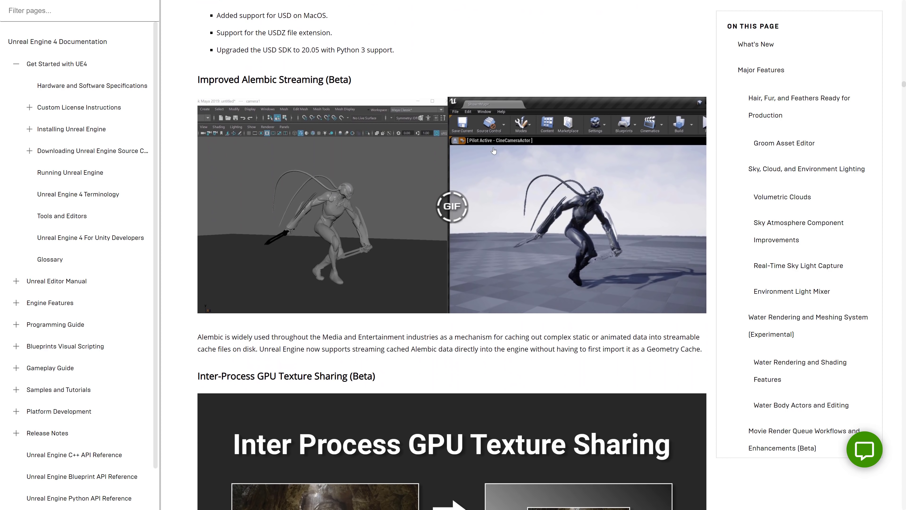
{"action": "scroll", "coordinate": [494, 151], "scroll_direction": "down", "scroll_amount": 14}
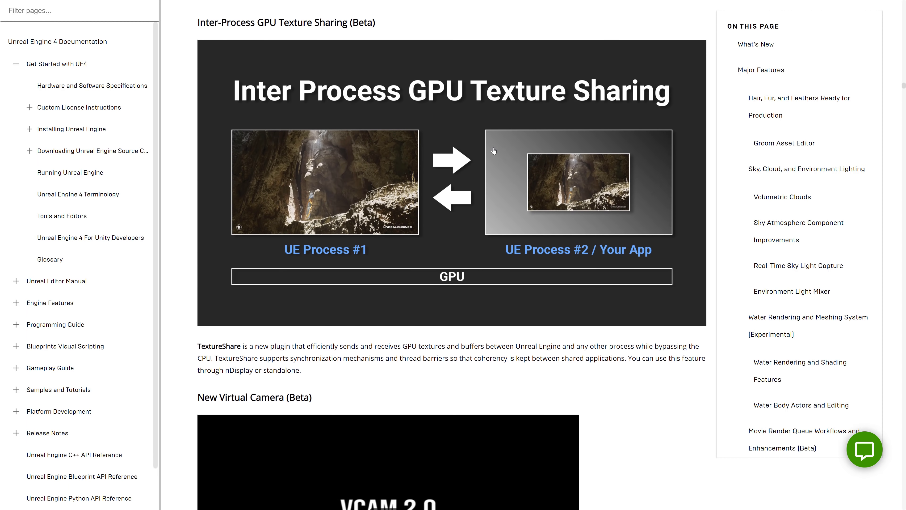
{"action": "scroll", "coordinate": [495, 149], "scroll_direction": "down", "scroll_amount": 16}
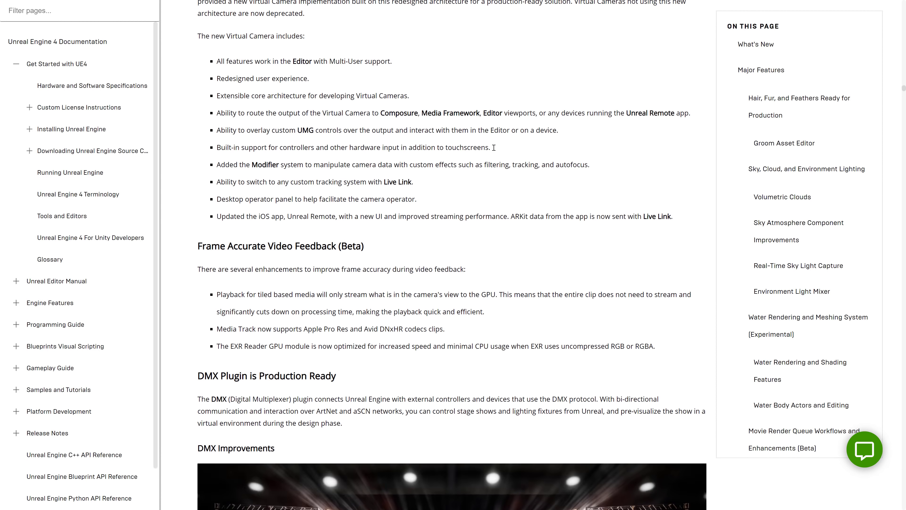
{"action": "scroll", "coordinate": [494, 149], "scroll_direction": "down", "scroll_amount": 15}
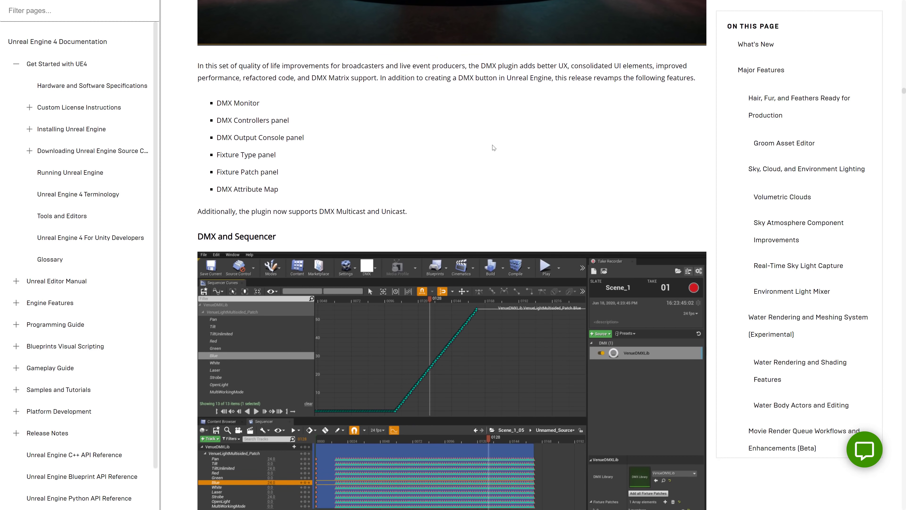
{"action": "scroll", "coordinate": [492, 147], "scroll_direction": "down", "scroll_amount": 18}
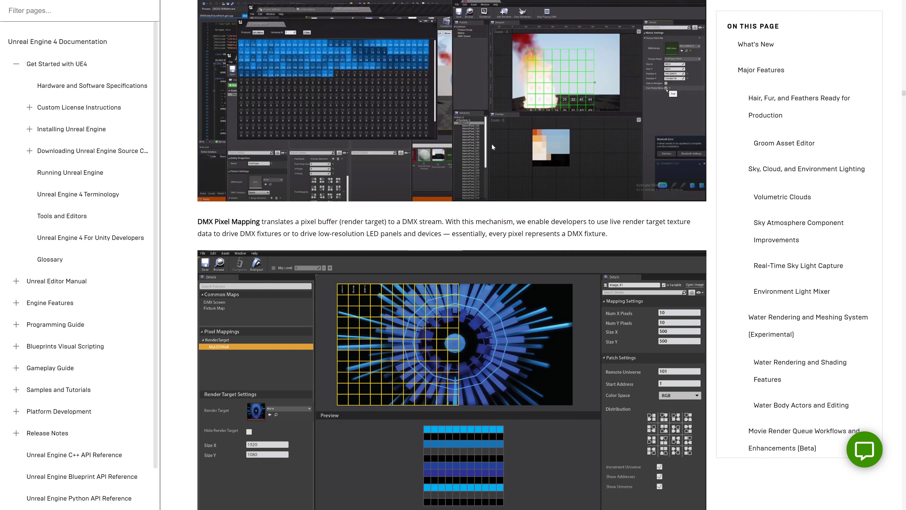
{"action": "scroll", "coordinate": [492, 147], "scroll_direction": "down", "scroll_amount": 20}
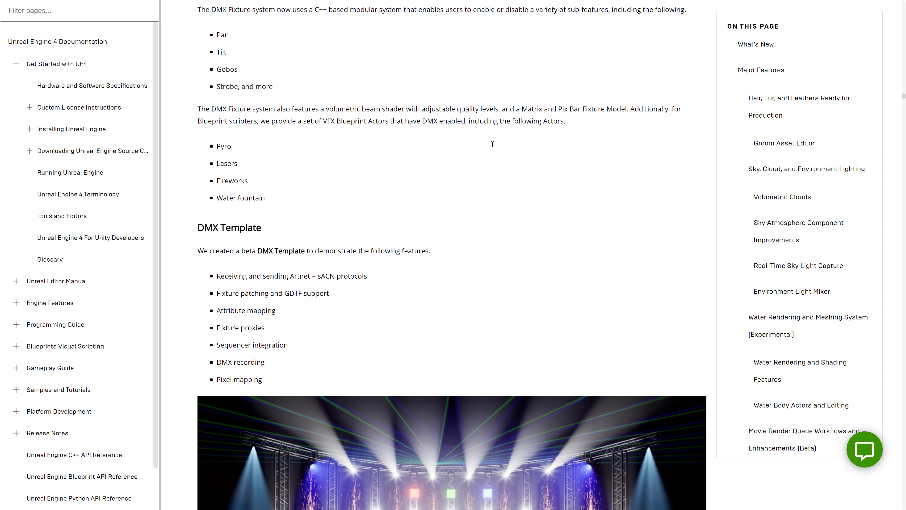
{"action": "scroll", "coordinate": [492, 146], "scroll_direction": "down", "scroll_amount": 18}
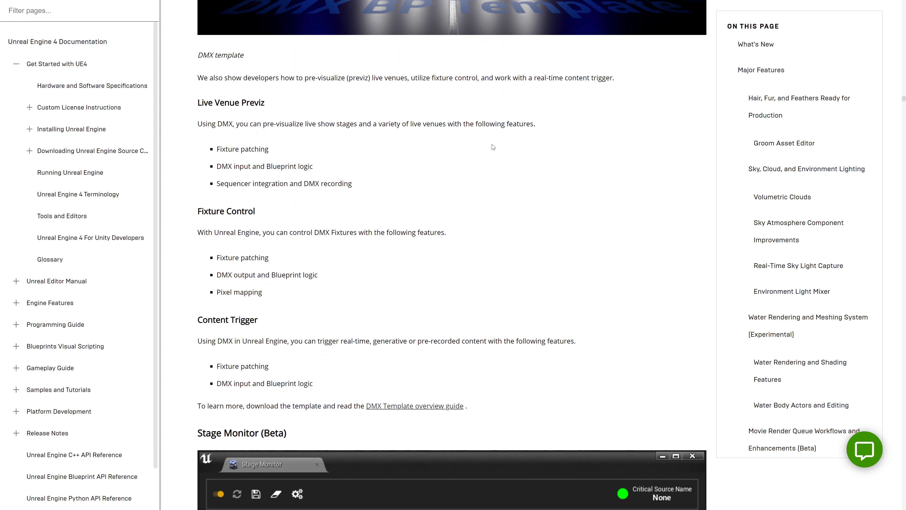
{"action": "scroll", "coordinate": [492, 146], "scroll_direction": "down", "scroll_amount": 20}
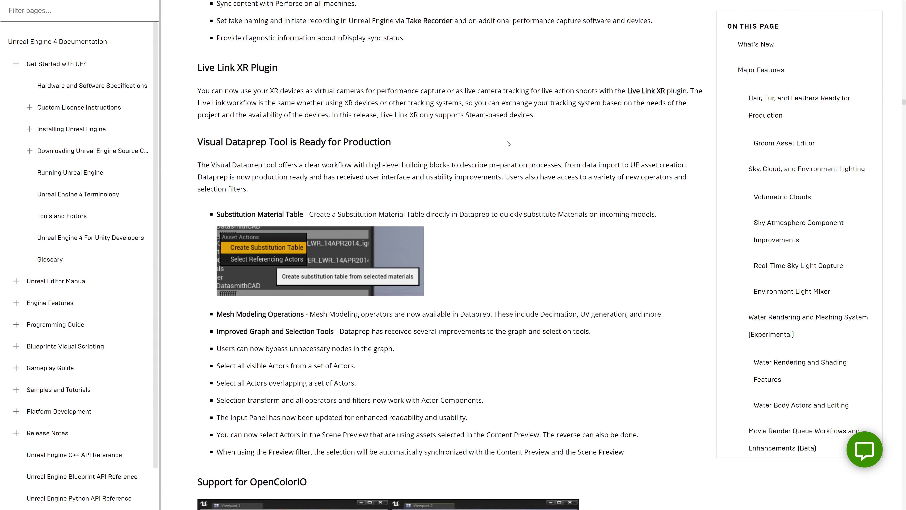
{"action": "scroll", "coordinate": [513, 162], "scroll_direction": "down", "scroll_amount": 20}
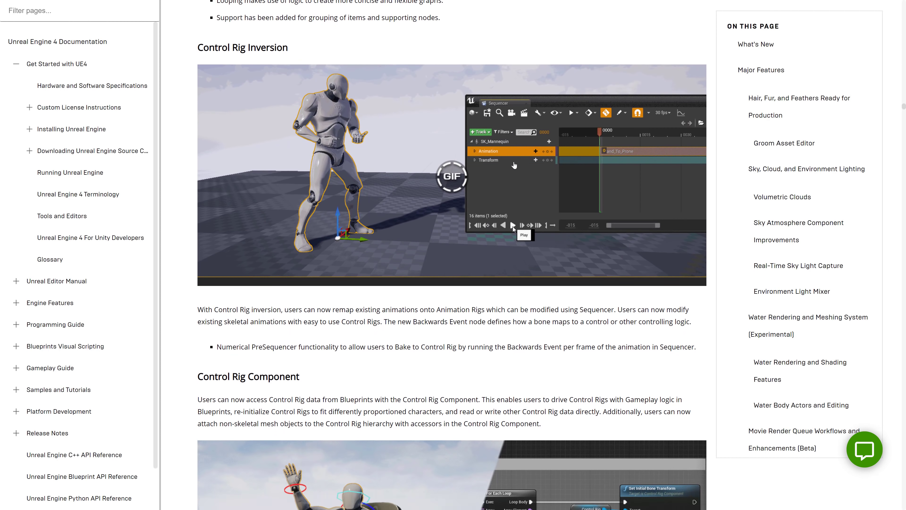
Step: Skim past GPU Lightmass, mobile rendering, ray tracing and Improved Baking Tools to Improved UV Editing Tools
{"action": "scroll", "coordinate": [514, 165], "scroll_direction": "down", "scroll_amount": 12}
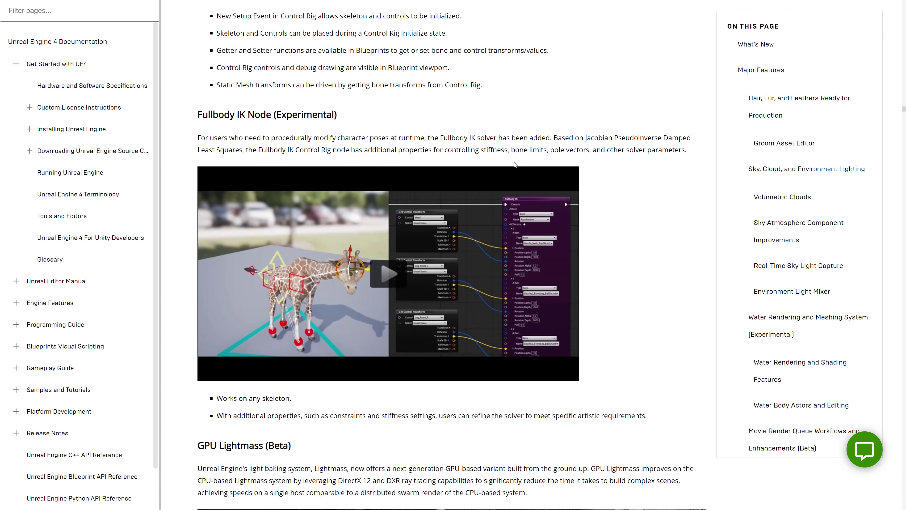
{"action": "scroll", "coordinate": [514, 163], "scroll_direction": "down", "scroll_amount": 2}
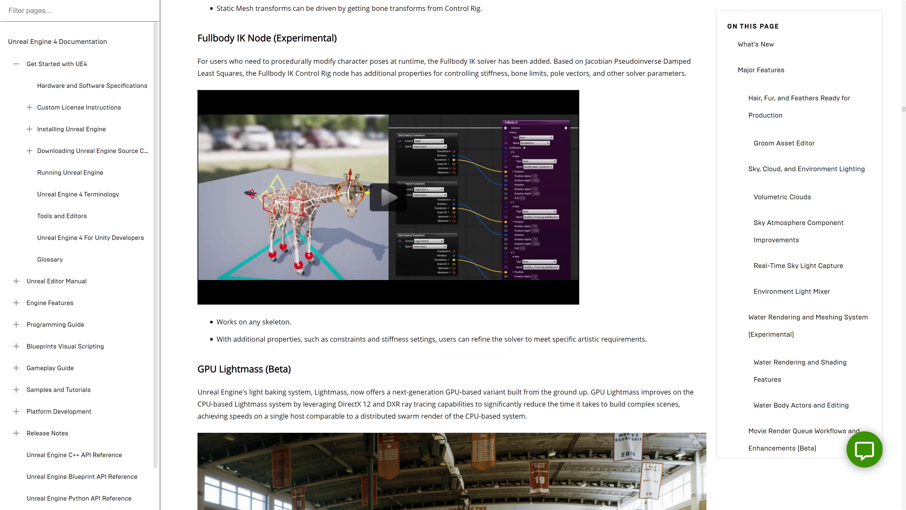
{"action": "scroll", "coordinate": [510, 206], "scroll_direction": "down", "scroll_amount": 2}
{"action": "scroll", "coordinate": [511, 207], "scroll_direction": "down", "scroll_amount": 3}
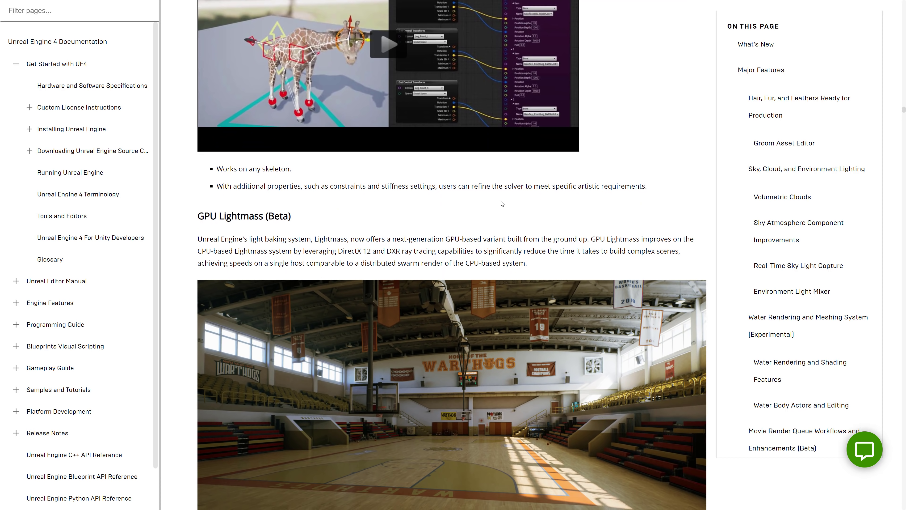
{"action": "scroll", "coordinate": [502, 203], "scroll_direction": "down", "scroll_amount": 2}
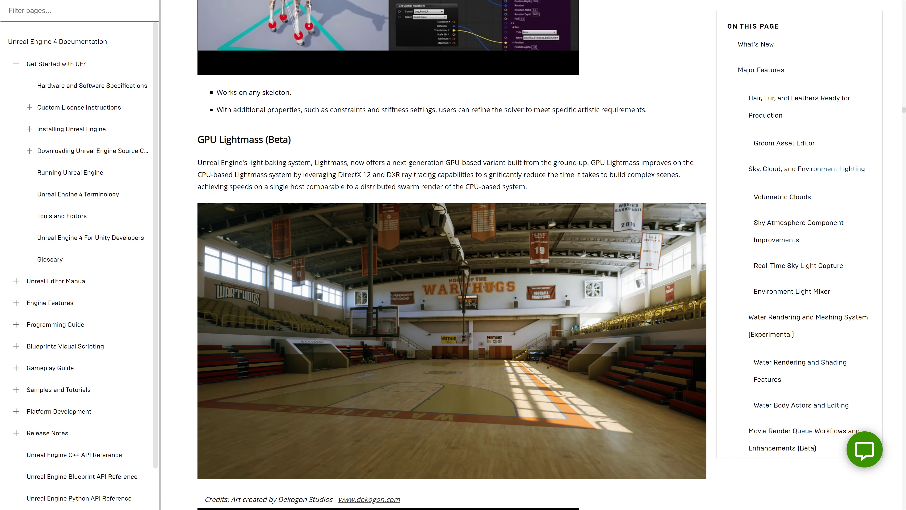
{"action": "scroll", "coordinate": [454, 162], "scroll_direction": "down", "scroll_amount": 15}
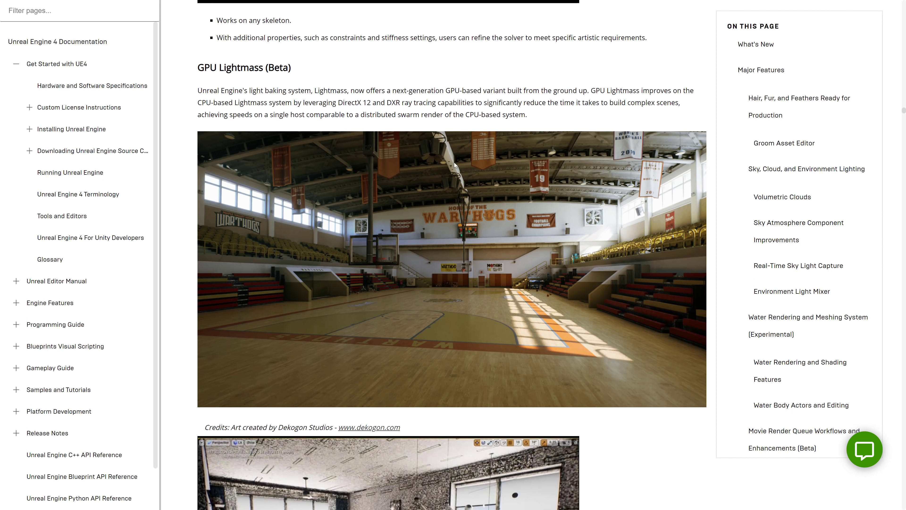
{"action": "scroll", "coordinate": [457, 163], "scroll_direction": "down", "scroll_amount": 4}
{"action": "scroll", "coordinate": [499, 179], "scroll_direction": "up", "scroll_amount": 3}
{"action": "scroll", "coordinate": [550, 188], "scroll_direction": "down", "scroll_amount": 7}
{"action": "scroll", "coordinate": [584, 231], "scroll_direction": "down", "scroll_amount": 11}
{"action": "scroll", "coordinate": [422, 141], "scroll_direction": "down", "scroll_amount": 20}
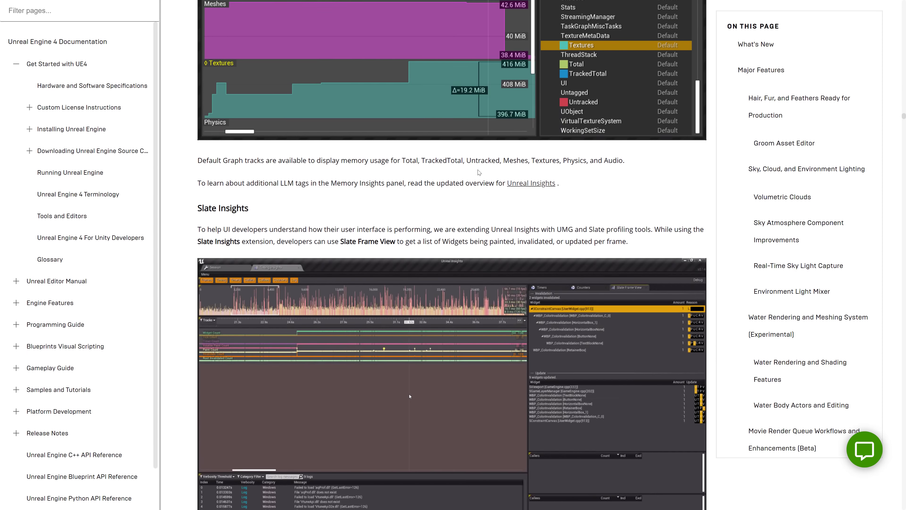
{"action": "scroll", "coordinate": [485, 190], "scroll_direction": "down", "scroll_amount": 10}
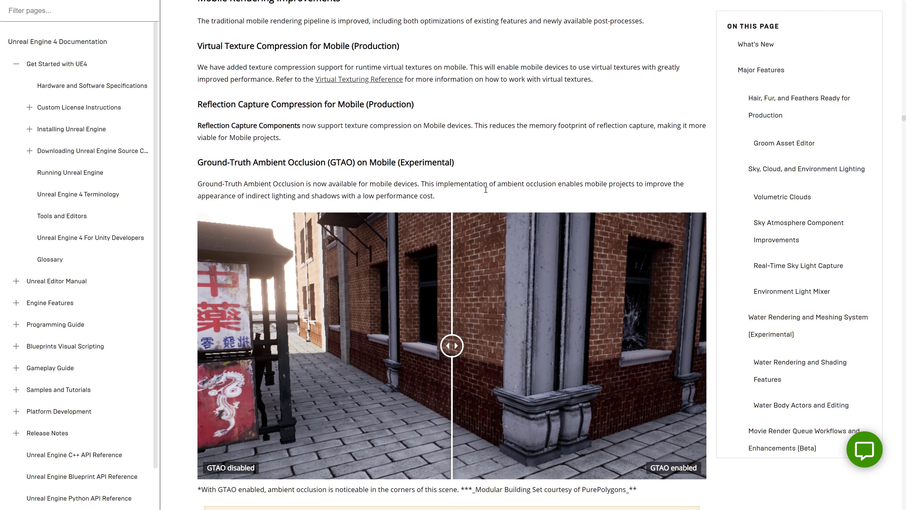
{"action": "scroll", "coordinate": [485, 190], "scroll_direction": "down", "scroll_amount": 5}
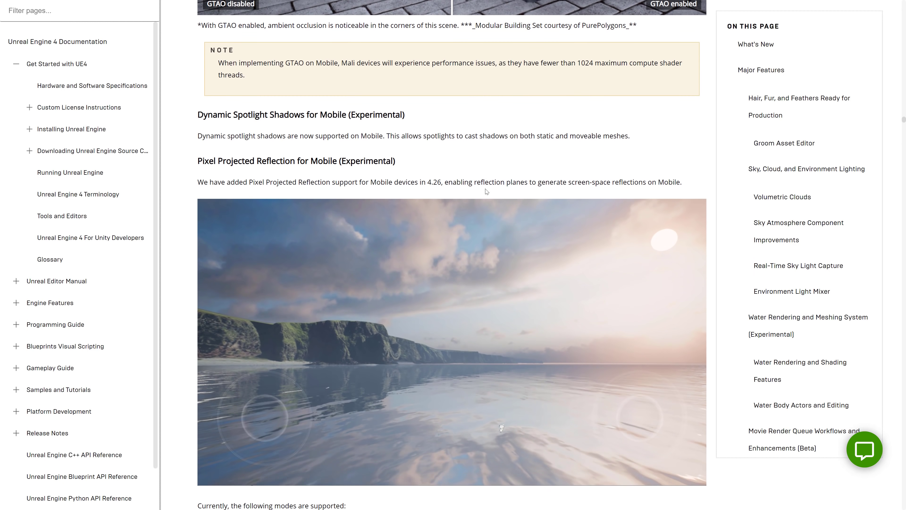
{"action": "scroll", "coordinate": [462, 175], "scroll_direction": "down", "scroll_amount": 11}
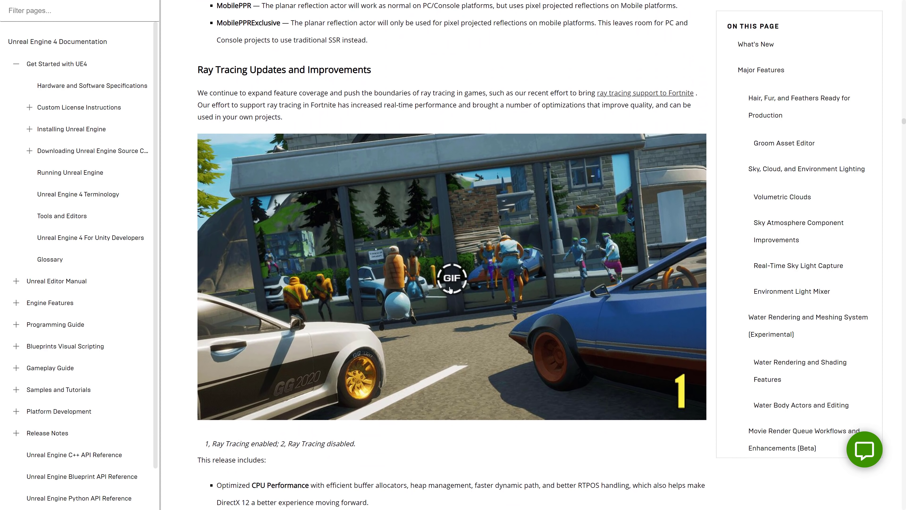
{"action": "scroll", "coordinate": [490, 288], "scroll_direction": "down", "scroll_amount": 13}
{"action": "scroll", "coordinate": [489, 286], "scroll_direction": "down", "scroll_amount": 6}
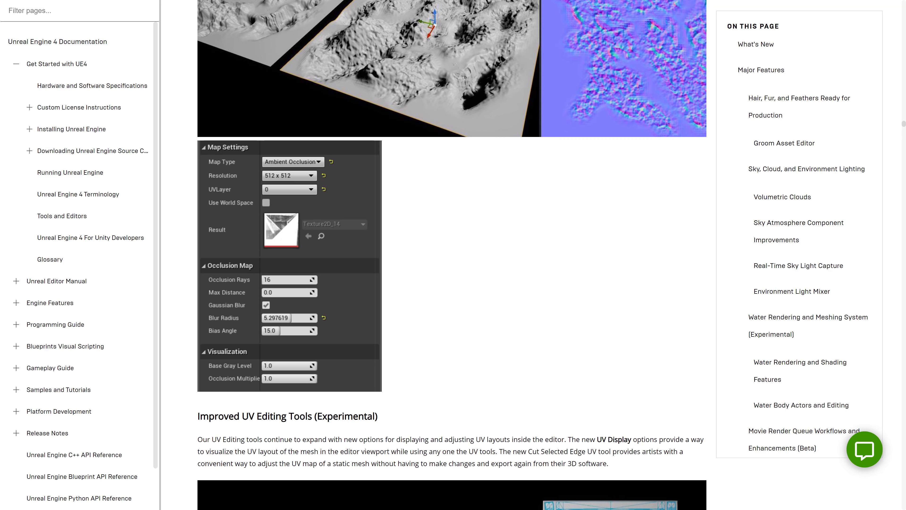
Step: Highlight the Baking Tools map types, then scroll past Volume Editing Tools to Gen5 Temporal Upsampling
{"action": "scroll", "coordinate": [538, 110], "scroll_direction": "up", "scroll_amount": 7}
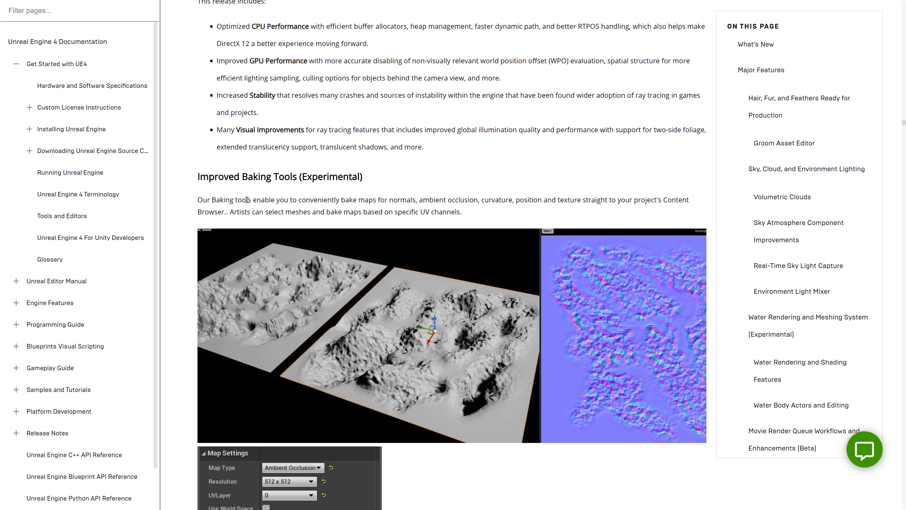
{"action": "left_click_drag", "start_coordinate": [303, 201], "coordinate": [543, 198]}
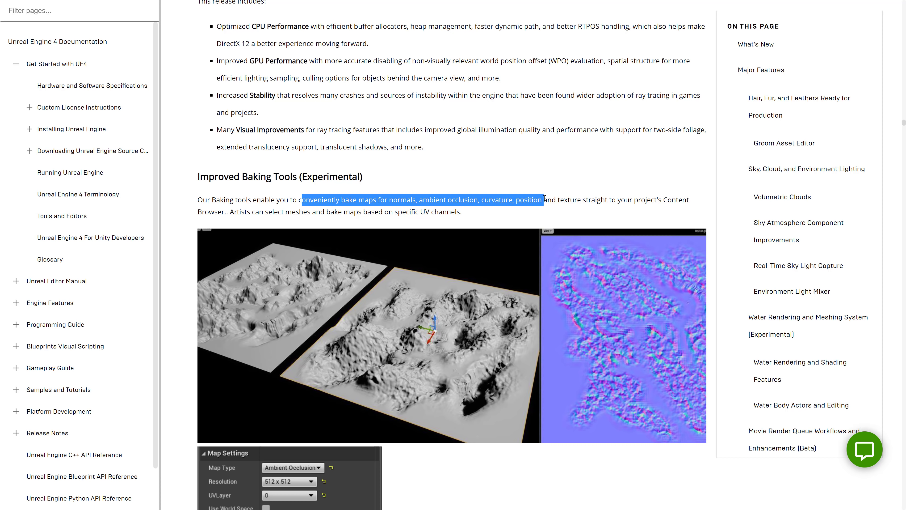
{"action": "scroll", "coordinate": [531, 215], "scroll_direction": "down", "scroll_amount": 13}
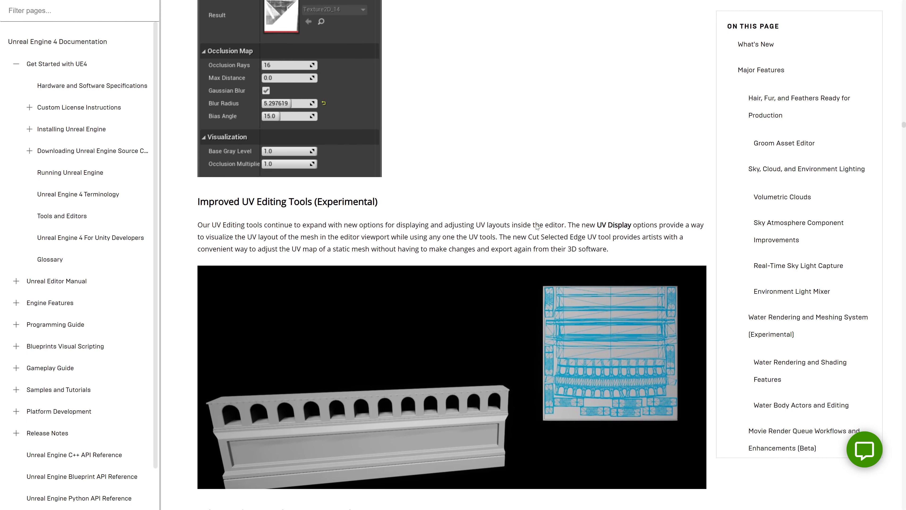
{"action": "scroll", "coordinate": [499, 209], "scroll_direction": "down", "scroll_amount": 2}
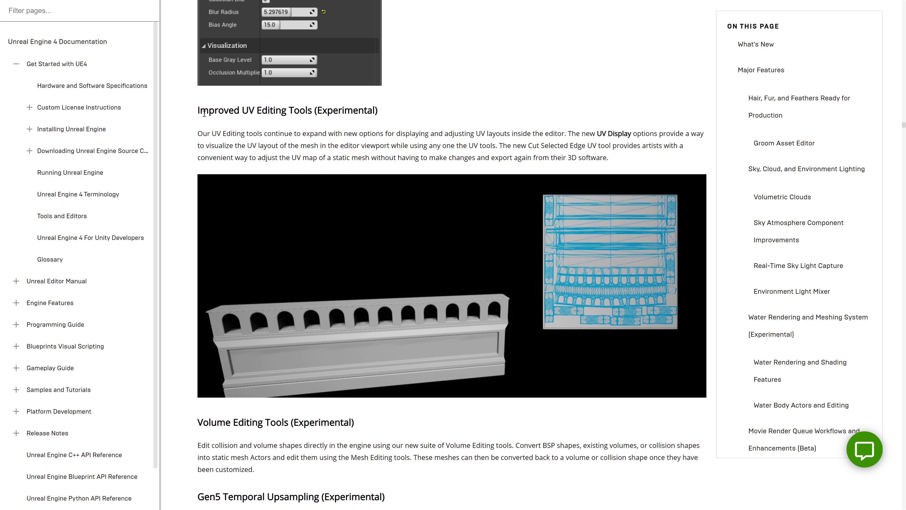
{"action": "scroll", "coordinate": [415, 130], "scroll_direction": "down", "scroll_amount": 2}
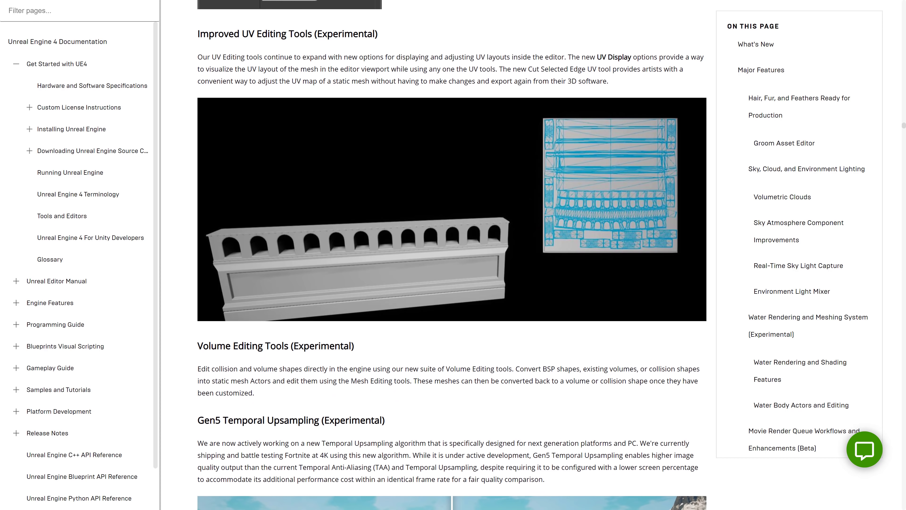
{"action": "scroll", "coordinate": [532, 147], "scroll_direction": "down", "scroll_amount": 11}
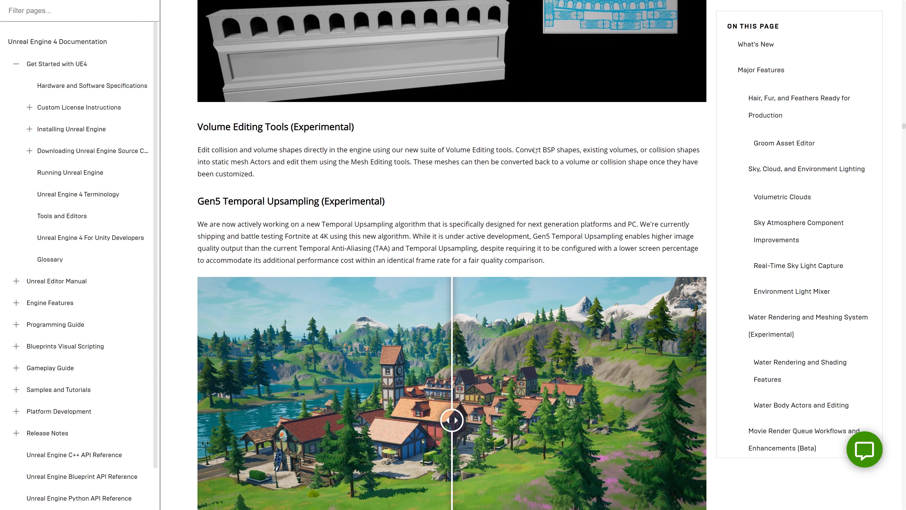
{"action": "scroll", "coordinate": [534, 147], "scroll_direction": "down", "scroll_amount": 6}
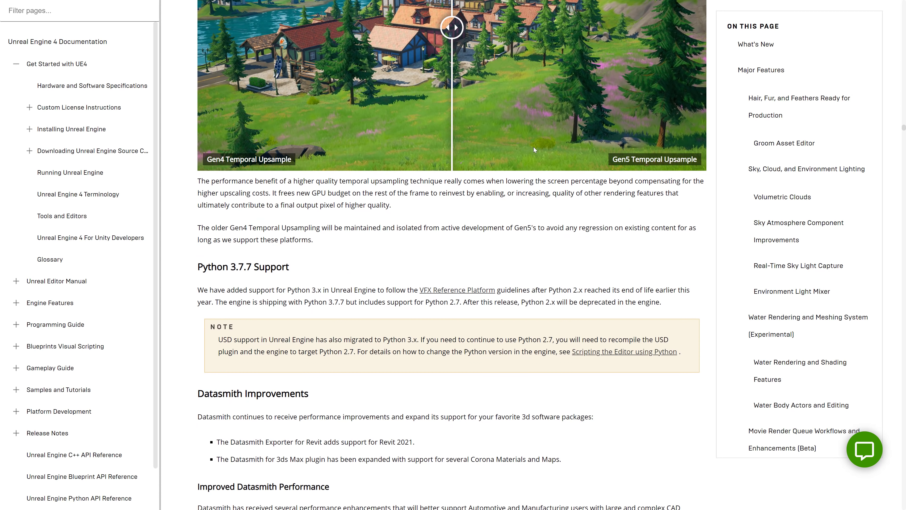
{"action": "scroll", "coordinate": [533, 147], "scroll_direction": "up", "scroll_amount": 8}
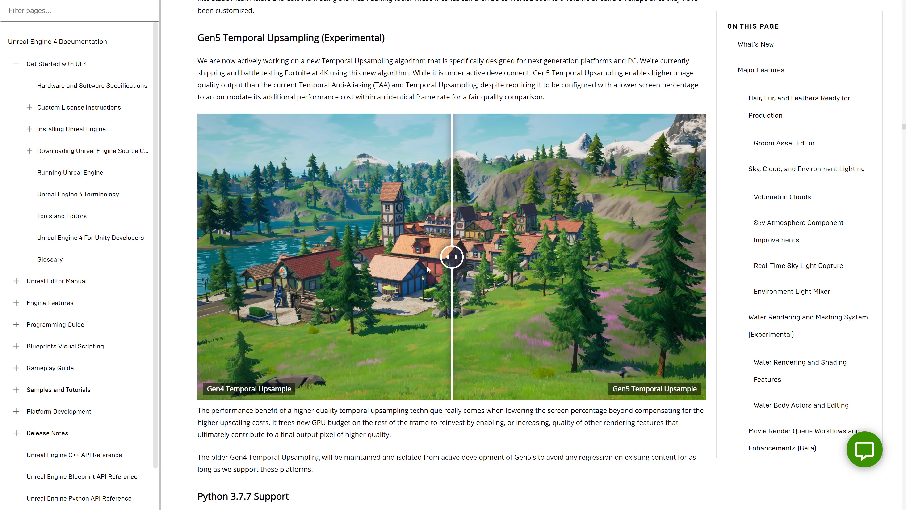
Step: Compare the Gen4/Gen5 upsampling images, then scroll past Quartz and Audio Modulation to Mobile Deferred Renderer
{"action": "left_click_drag", "start_coordinate": [452, 262], "coordinate": [419, 270]}
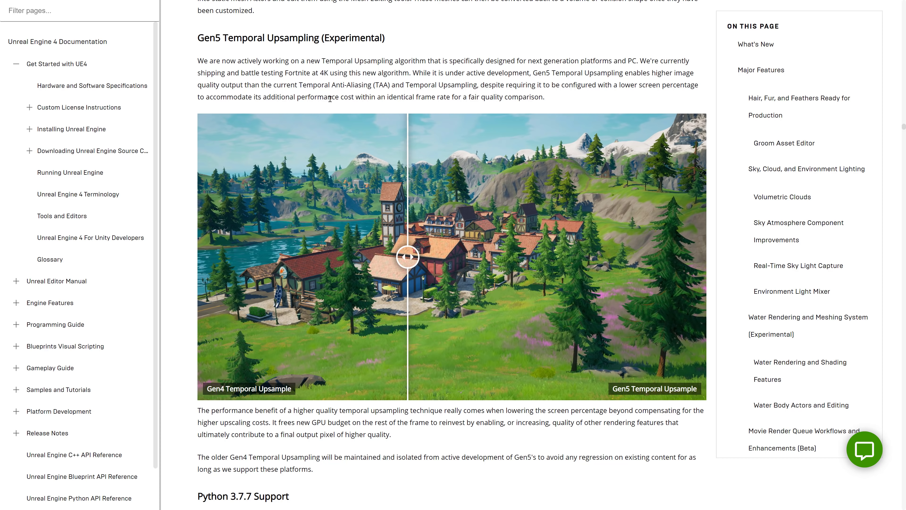
{"action": "scroll", "coordinate": [466, 251], "scroll_direction": "down", "scroll_amount": 10}
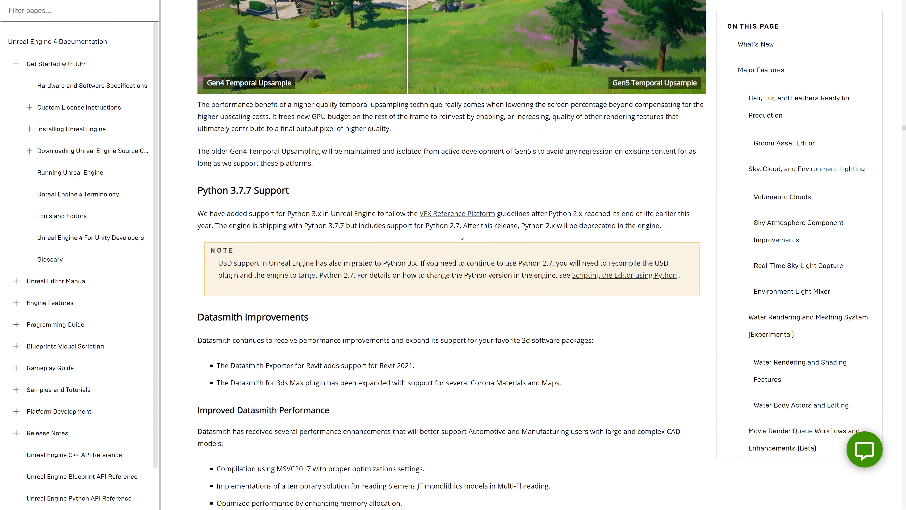
{"action": "scroll", "coordinate": [460, 236], "scroll_direction": "down", "scroll_amount": 13}
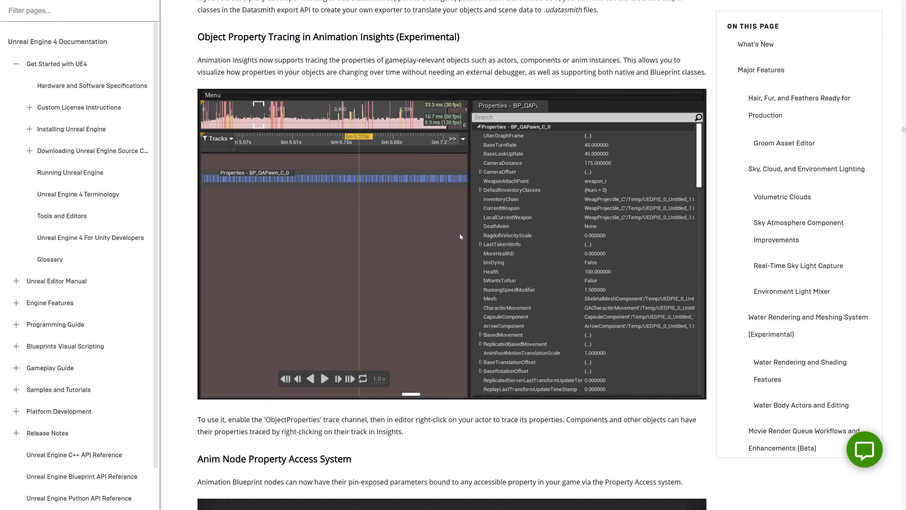
{"action": "scroll", "coordinate": [459, 234], "scroll_direction": "down", "scroll_amount": 15}
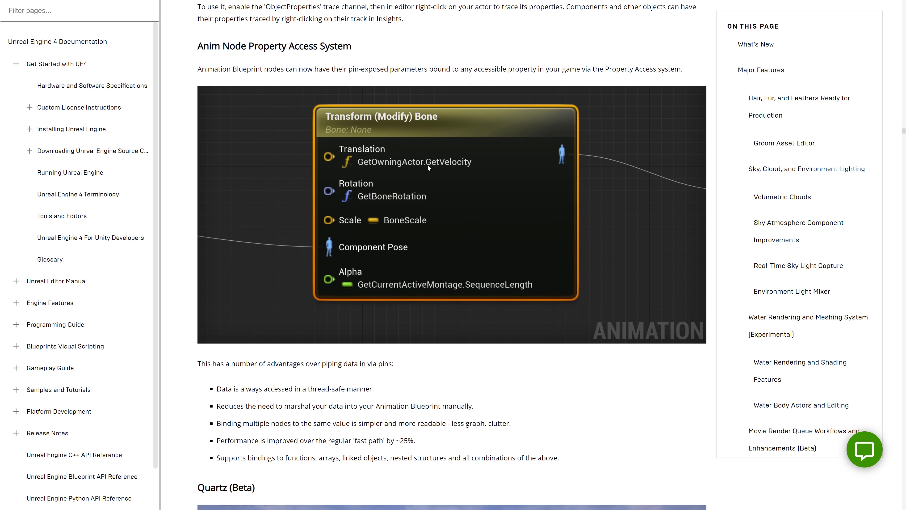
{"action": "scroll", "coordinate": [449, 202], "scroll_direction": "down", "scroll_amount": 5}
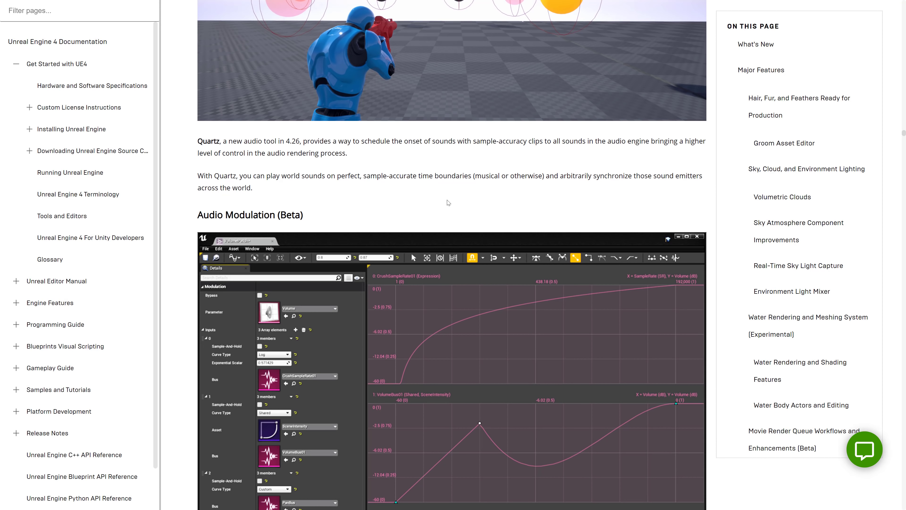
{"action": "scroll", "coordinate": [448, 202], "scroll_direction": "down", "scroll_amount": 17}
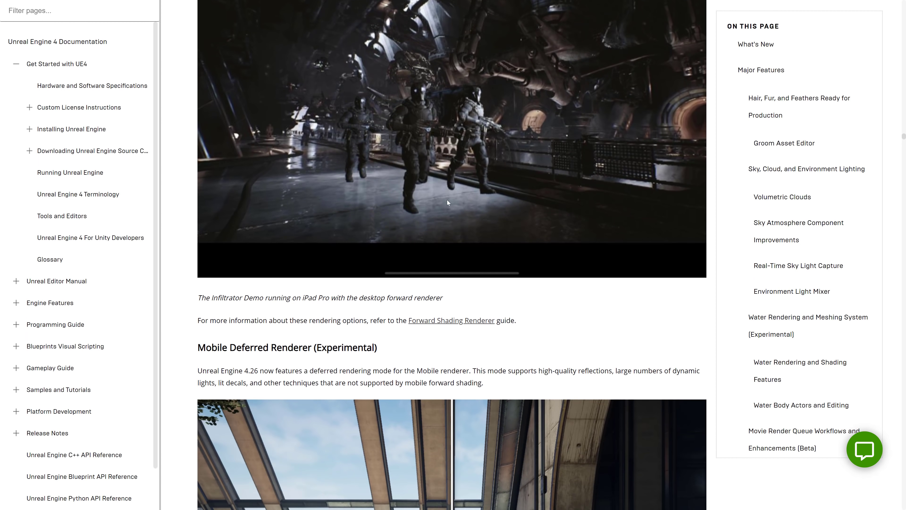
{"action": "scroll", "coordinate": [447, 202], "scroll_direction": "down", "scroll_amount": 6}
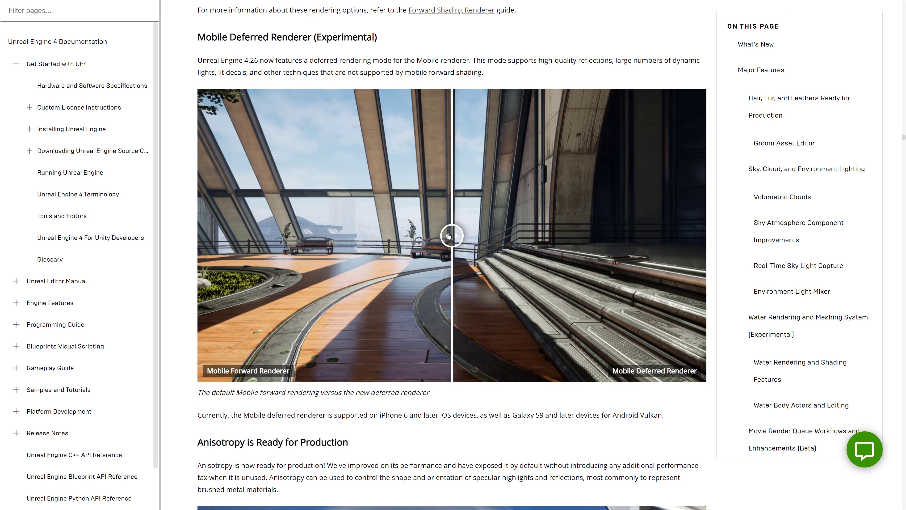
Step: Slide the mobile forward/deferred comparison, select 'Anisotropy' in its heading, and continue to LiDAR Point Cloud Improvements
{"action": "left_click_drag", "start_coordinate": [448, 235], "coordinate": [549, 219]}
{"action": "scroll", "coordinate": [548, 219], "scroll_direction": "down", "scroll_amount": 8}
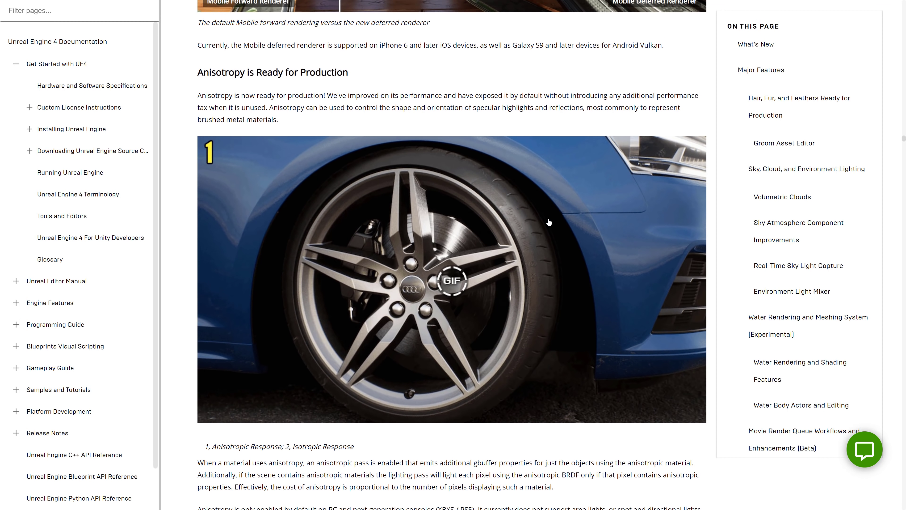
{"action": "double_click", "coordinate": [216, 63]}
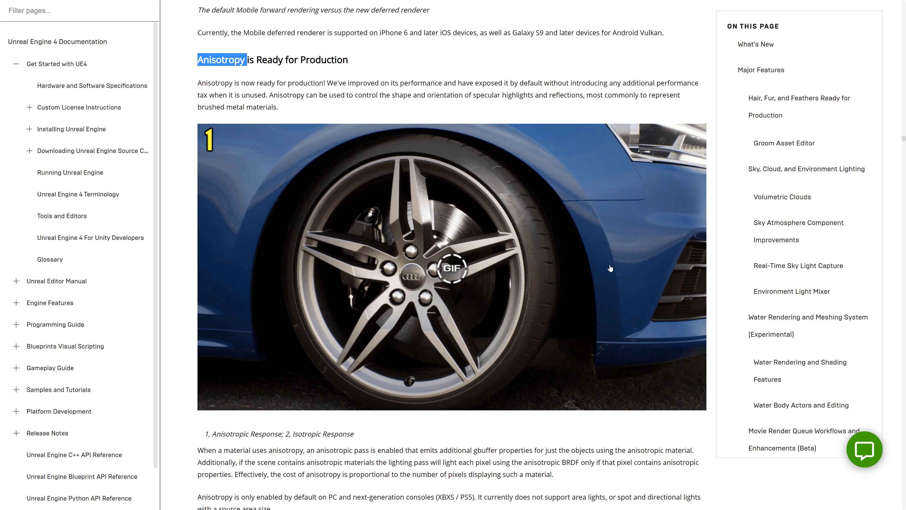
{"action": "scroll", "coordinate": [493, 225], "scroll_direction": "down", "scroll_amount": 8}
{"action": "scroll", "coordinate": [489, 273], "scroll_direction": "down", "scroll_amount": 9}
{"action": "scroll", "coordinate": [489, 271], "scroll_direction": "down", "scroll_amount": 9}
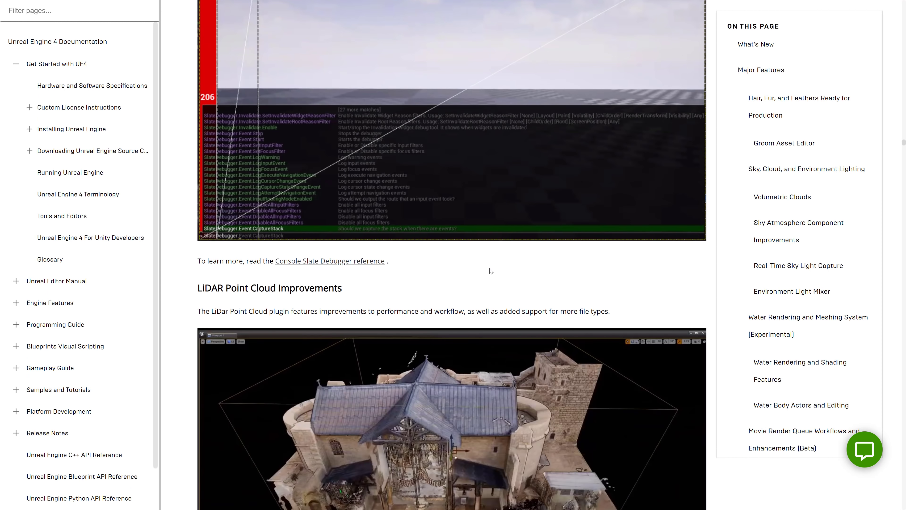
{"action": "scroll", "coordinate": [490, 270], "scroll_direction": "down", "scroll_amount": 20}
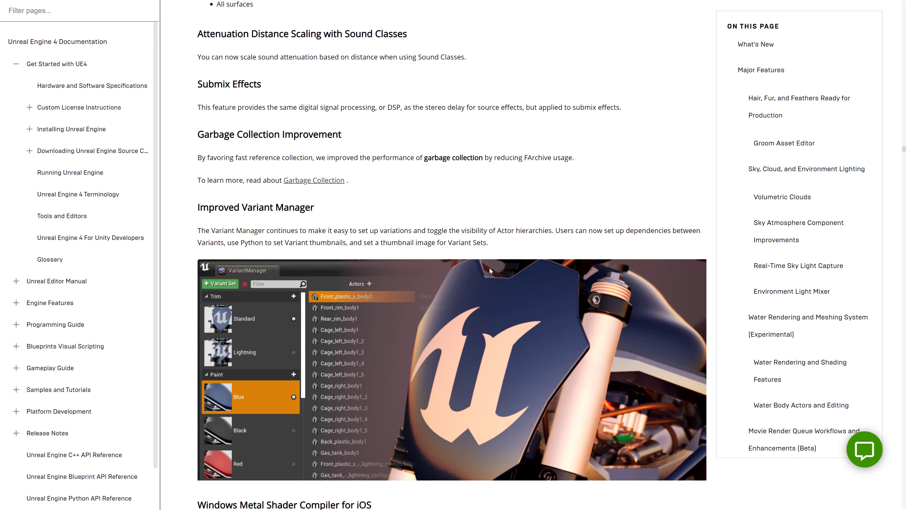
Step: Skim down to the bug-fix lists, then back up to Pixel Projected Reflection for Mobile
{"action": "scroll", "coordinate": [490, 271], "scroll_direction": "down", "scroll_amount": 20}
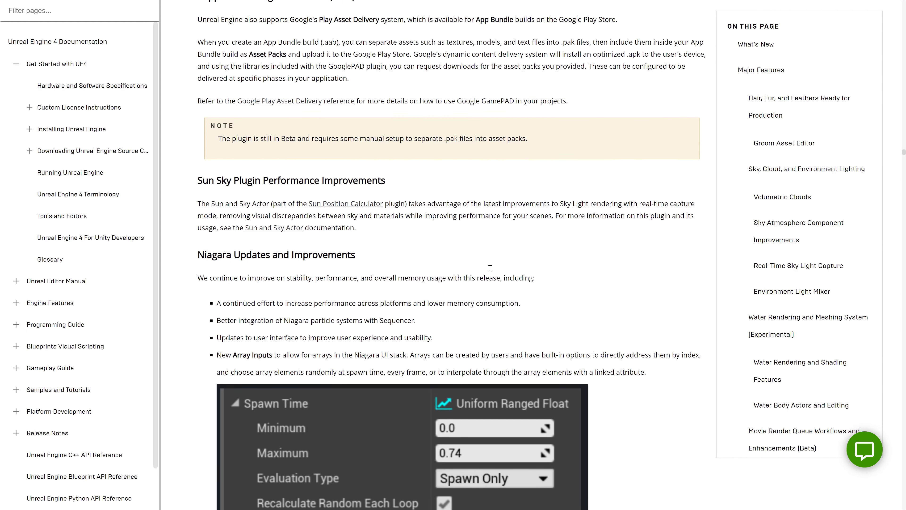
{"action": "scroll", "coordinate": [489, 270], "scroll_direction": "down", "scroll_amount": 20}
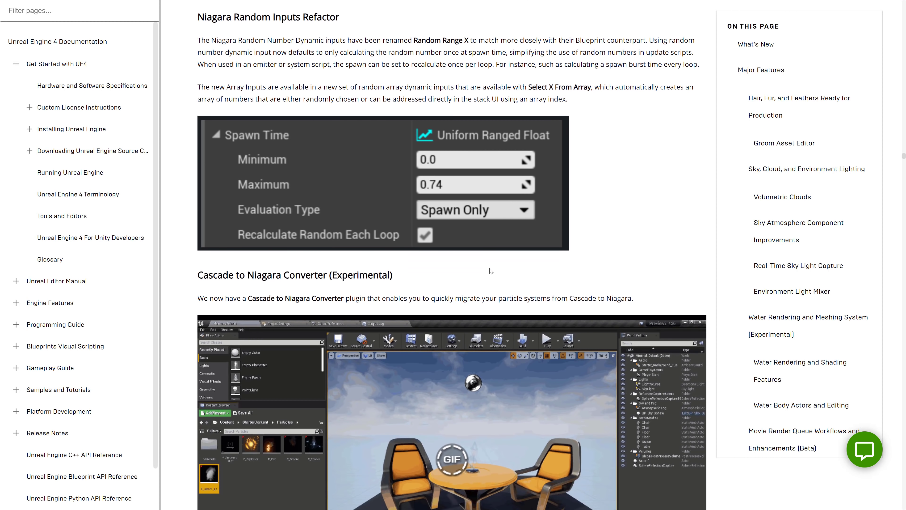
{"action": "scroll", "coordinate": [490, 272], "scroll_direction": "down", "scroll_amount": 20}
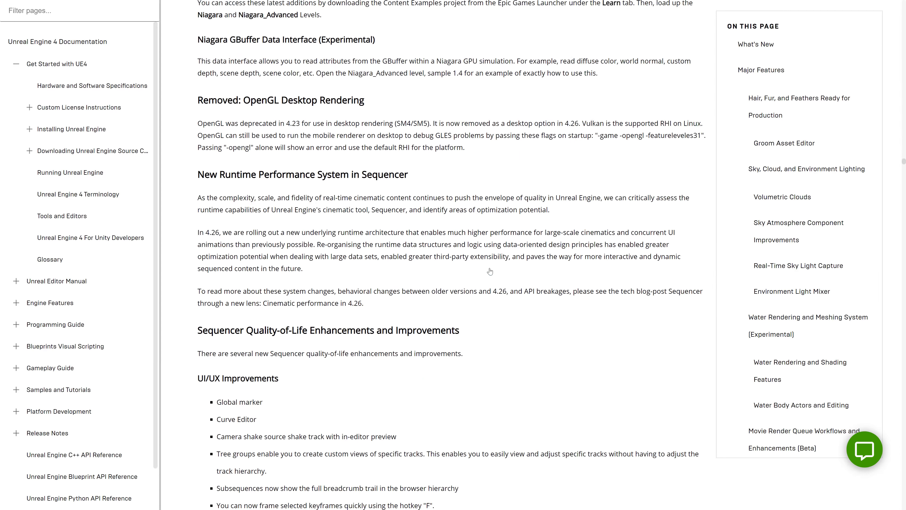
{"action": "scroll", "coordinate": [490, 271], "scroll_direction": "down", "scroll_amount": 20}
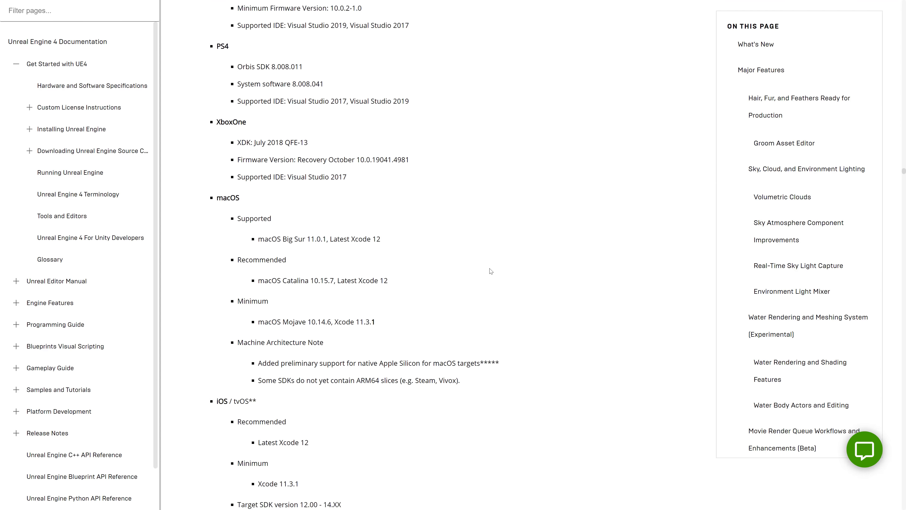
{"action": "scroll", "coordinate": [490, 270], "scroll_direction": "down", "scroll_amount": 20}
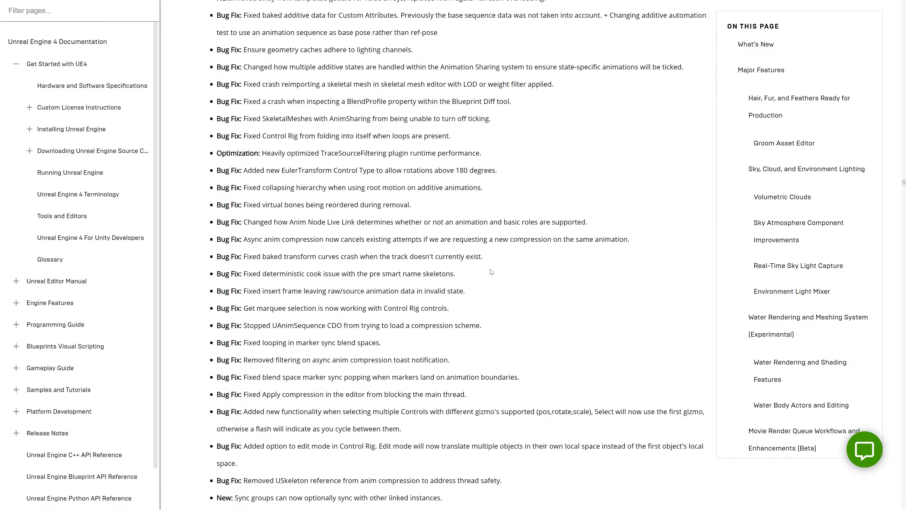
{"action": "scroll", "coordinate": [487, 271], "scroll_direction": "up", "scroll_amount": 20}
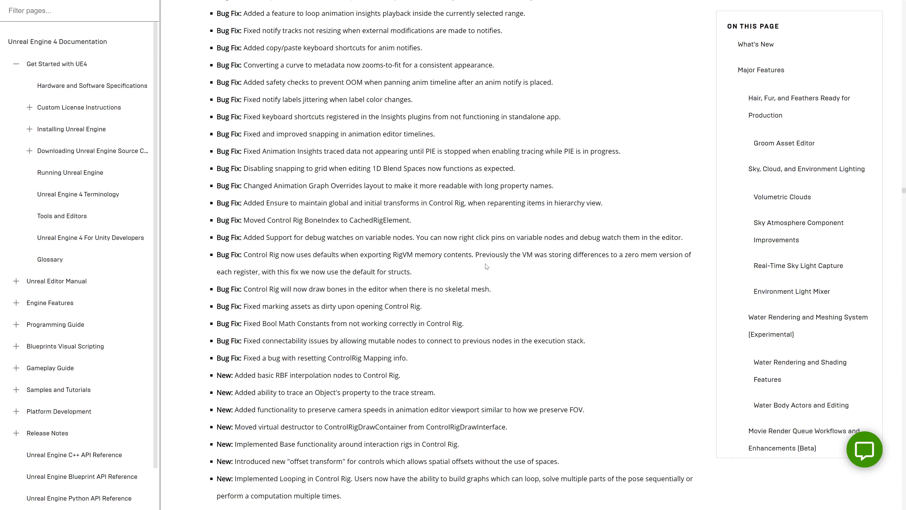
{"action": "scroll", "coordinate": [484, 251], "scroll_direction": "up", "scroll_amount": 20}
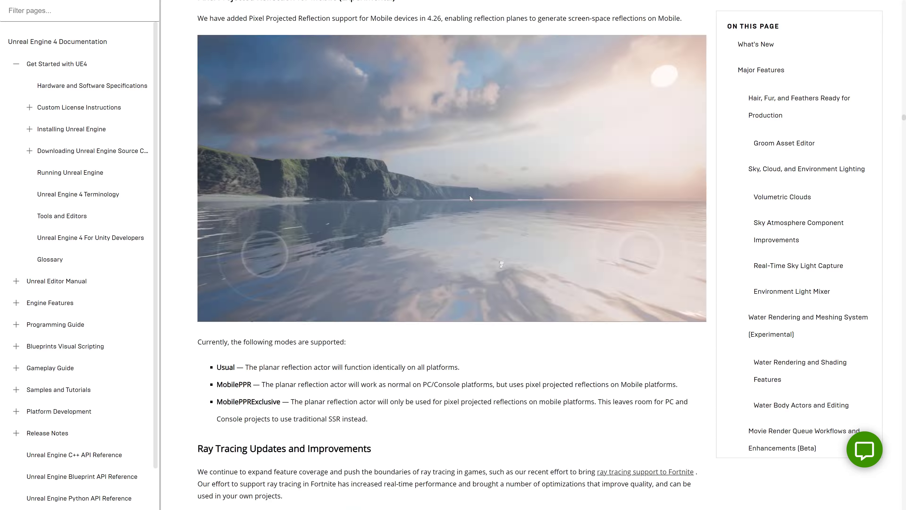
Step: Scroll down to Chaos Physics, then jump to Environment Light Mixer from the On This Page list
{"action": "scroll", "coordinate": [473, 196], "scroll_direction": "up", "scroll_amount": 20}
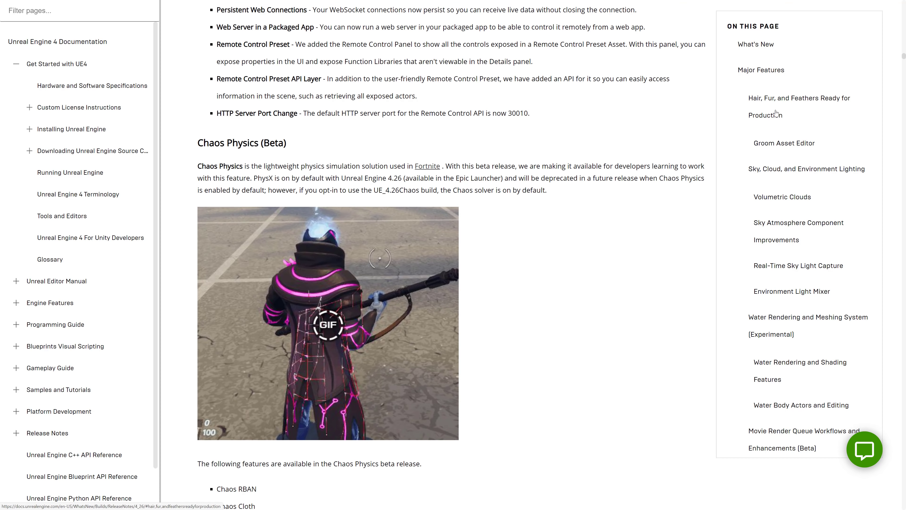
{"action": "scroll", "coordinate": [815, 186], "scroll_direction": "down", "scroll_amount": 2}
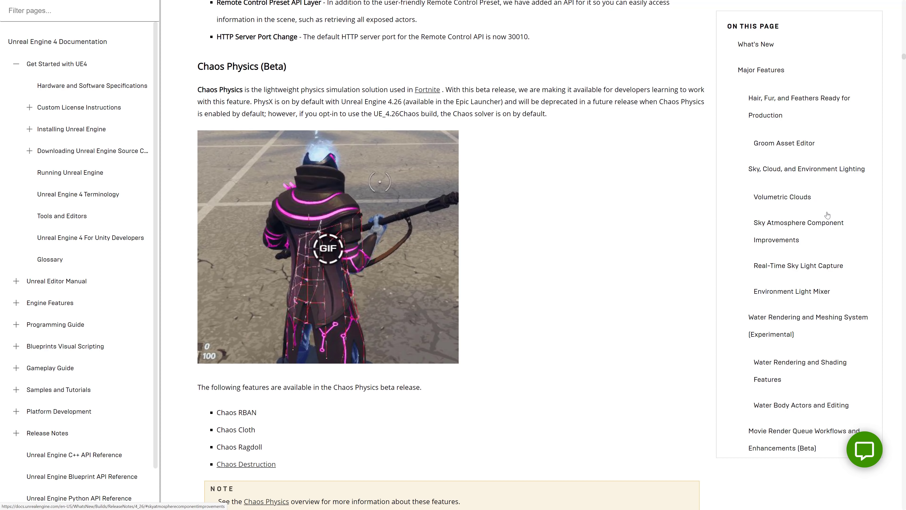
{"action": "scroll", "coordinate": [787, 202], "scroll_direction": "down", "scroll_amount": 2}
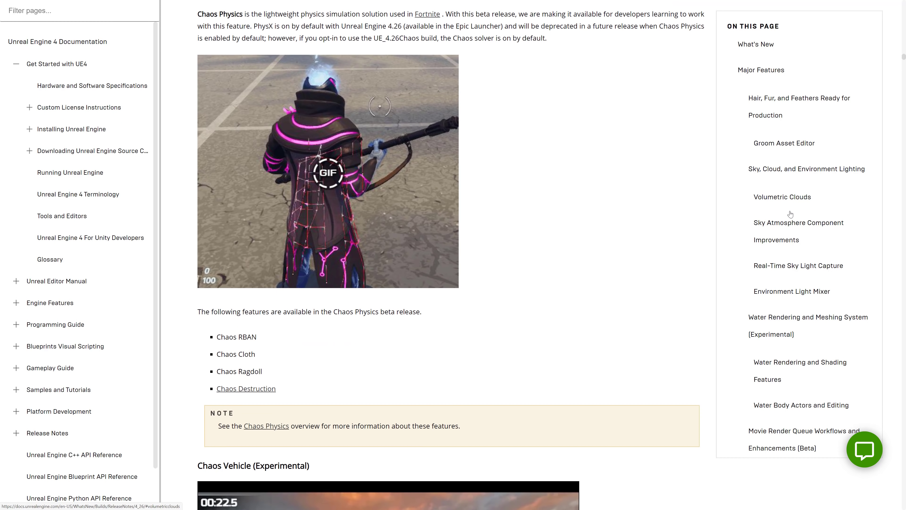
{"action": "scroll", "coordinate": [810, 260], "scroll_direction": "down", "scroll_amount": 2}
{"action": "scroll", "coordinate": [803, 320], "scroll_direction": "down", "scroll_amount": 2}
{"action": "scroll", "coordinate": [643, 259], "scroll_direction": "up", "scroll_amount": 10}
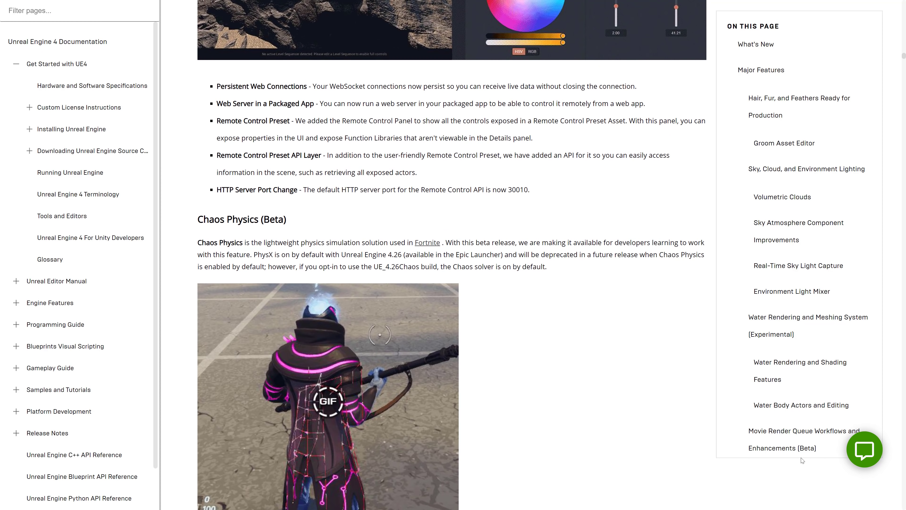
{"action": "left_click", "coordinate": [791, 415]}
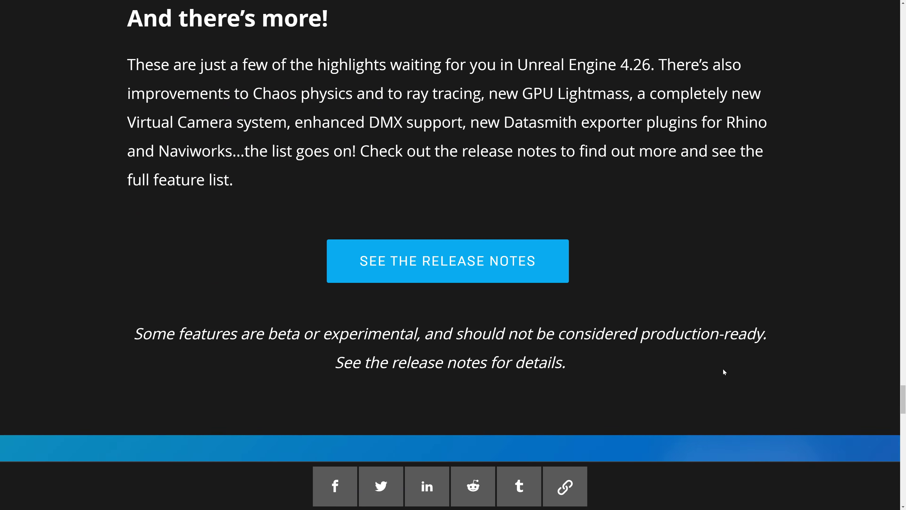
Step: Read the 'Unreal Engine 4.26 released!' post past Water and virtual production to the helicopter render-pass image
{"action": "key", "text": "Home"}
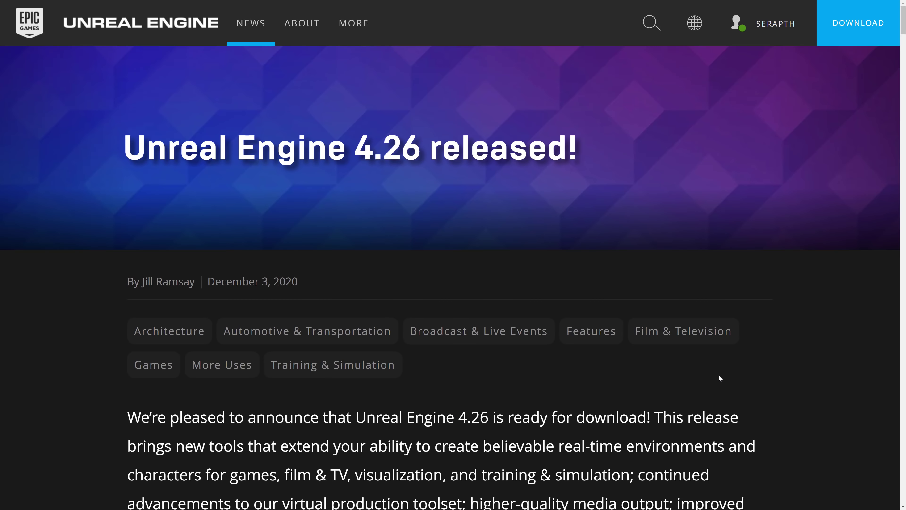
{"action": "scroll", "coordinate": [719, 376], "scroll_direction": "down", "scroll_amount": 7}
{"action": "scroll", "coordinate": [719, 376], "scroll_direction": "down", "scroll_amount": 8}
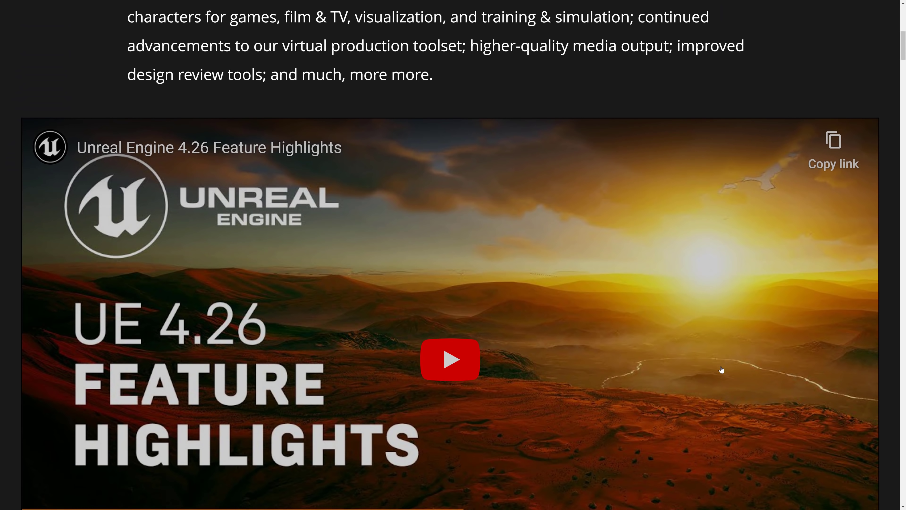
{"action": "scroll", "coordinate": [722, 366], "scroll_direction": "down", "scroll_amount": 8}
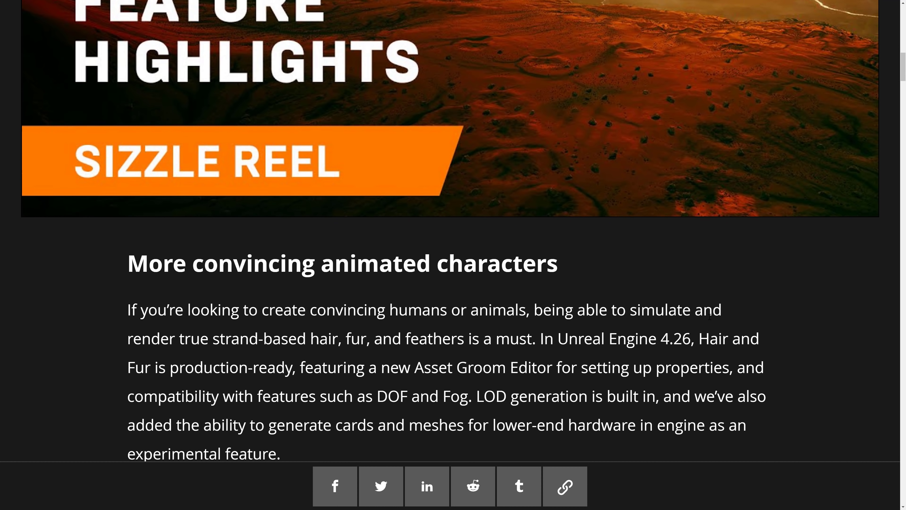
{"action": "scroll", "coordinate": [535, 361], "scroll_direction": "down", "scroll_amount": 17}
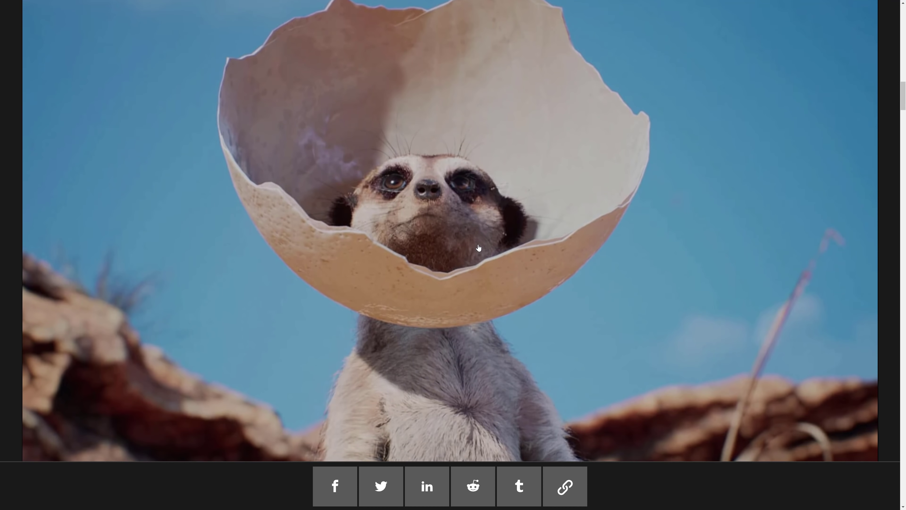
{"action": "scroll", "coordinate": [473, 218], "scroll_direction": "down", "scroll_amount": 20}
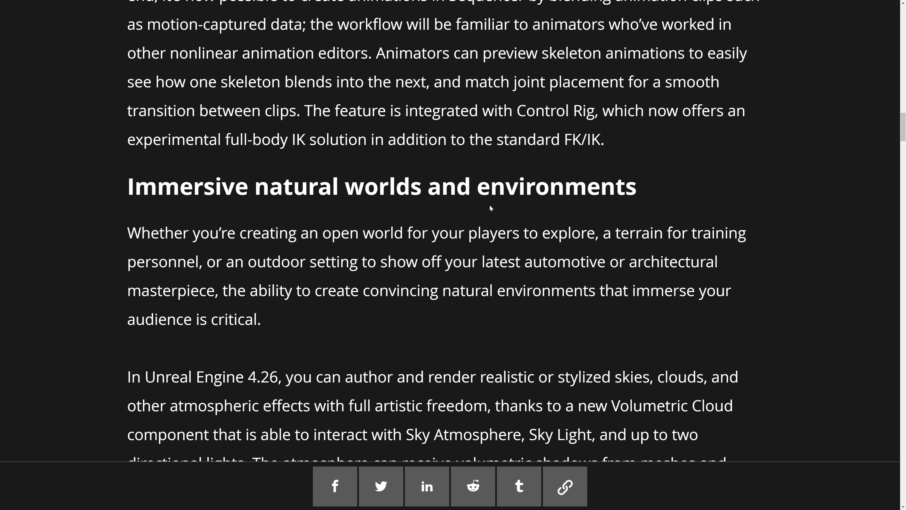
{"action": "scroll", "coordinate": [498, 187], "scroll_direction": "down", "scroll_amount": 15}
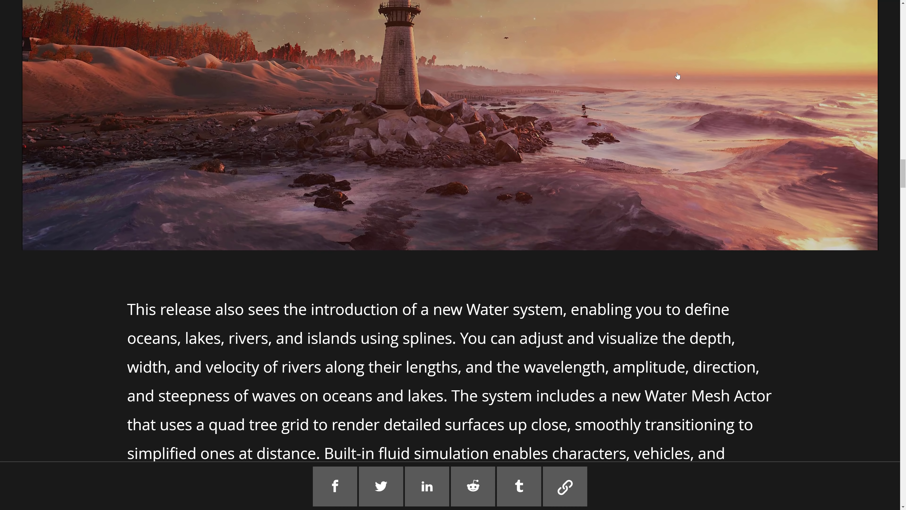
{"action": "scroll", "coordinate": [598, 117], "scroll_direction": "down", "scroll_amount": 15}
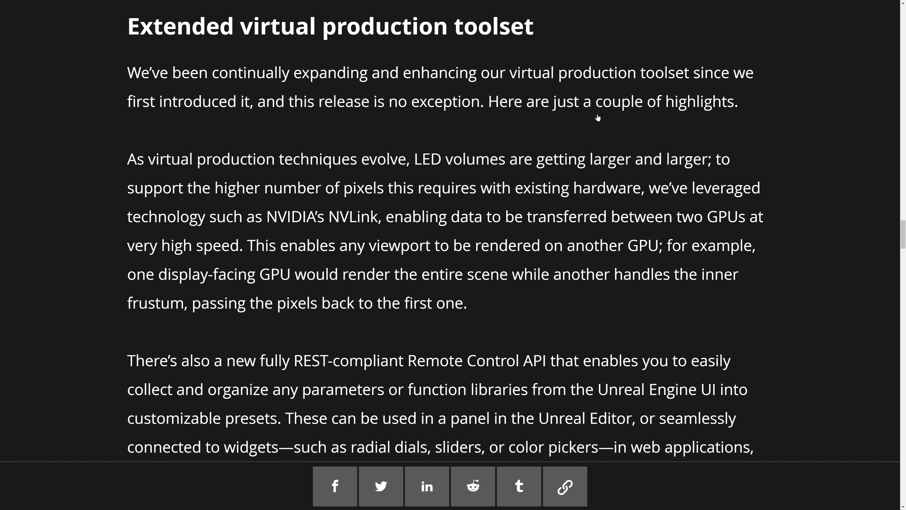
{"action": "scroll", "coordinate": [598, 117], "scroll_direction": "down", "scroll_amount": 20}
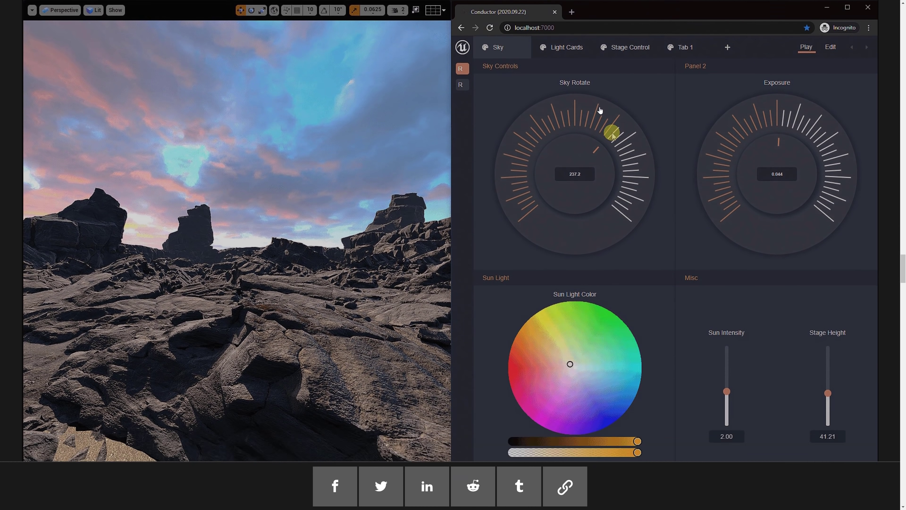
{"action": "scroll", "coordinate": [587, 174], "scroll_direction": "down", "scroll_amount": 5}
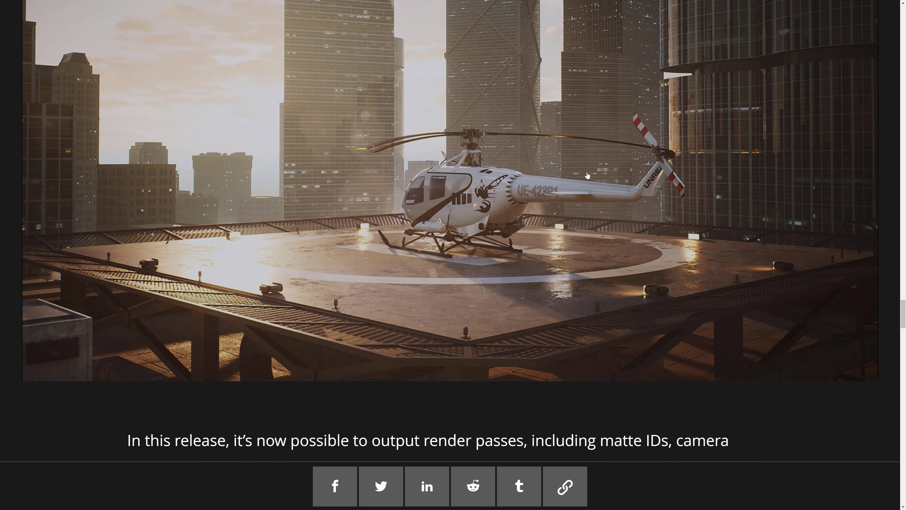